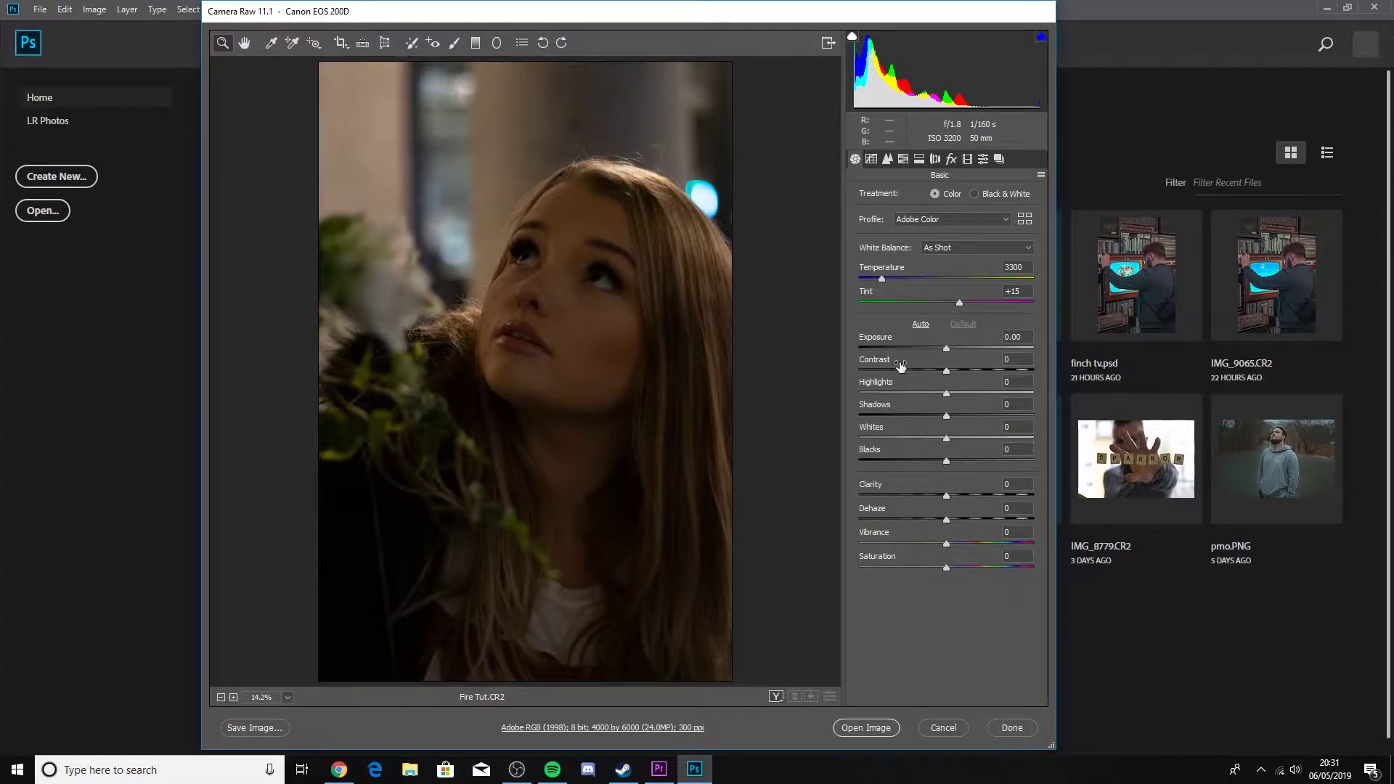
- Set the photo's highlights to -71, shadows to +51, whites to -71 and blacks to +58
{"action": "left_click_drag", "start_coordinate": [912, 394], "coordinate": [885, 394]}
{"action": "left_click", "coordinate": [884, 439]}
{"action": "left_click_drag", "start_coordinate": [968, 415], "coordinate": [997, 463]}
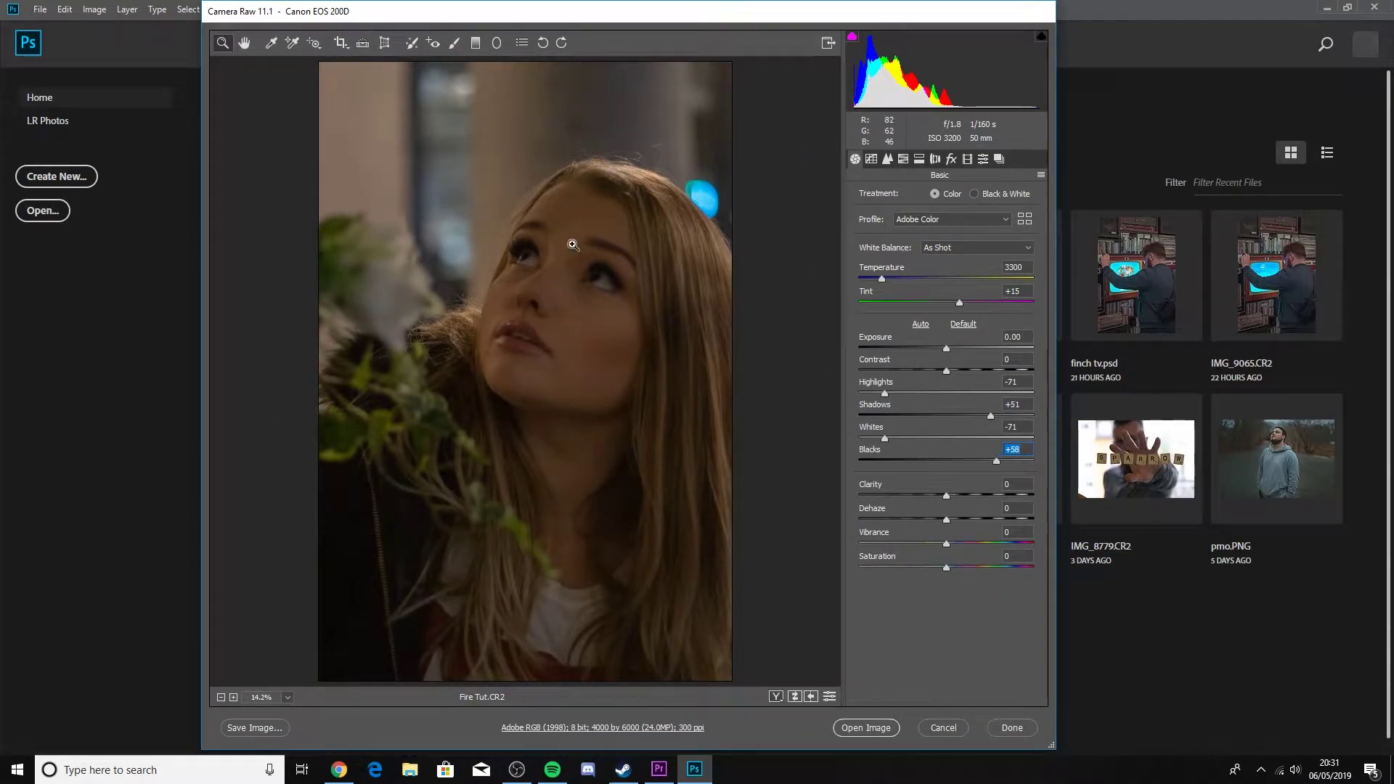
- Shape the RGB point curve with a midtone point at input 123, output 133 and a shadow point at input 32, output 28
{"action": "left_click", "coordinate": [873, 161]}
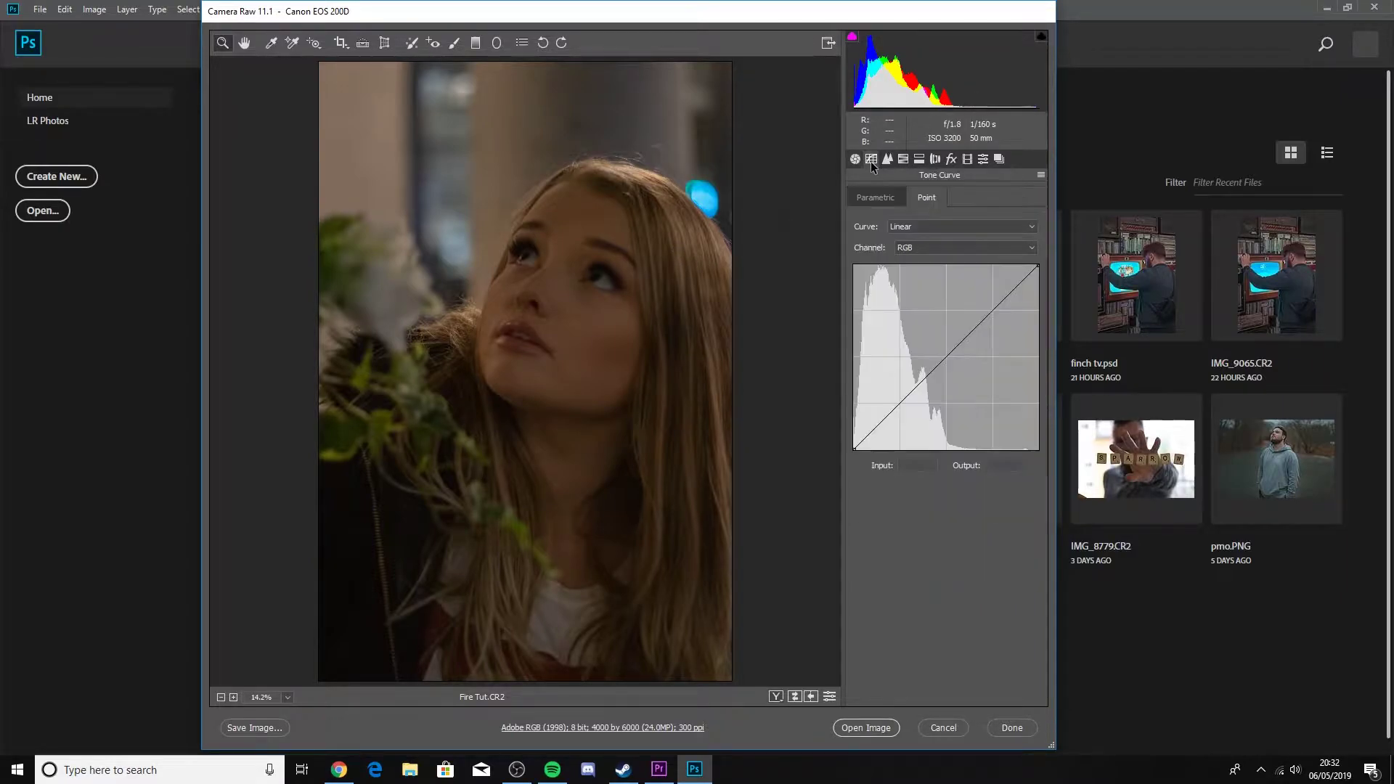
{"action": "left_click_drag", "start_coordinate": [947, 358], "coordinate": [942, 353]}
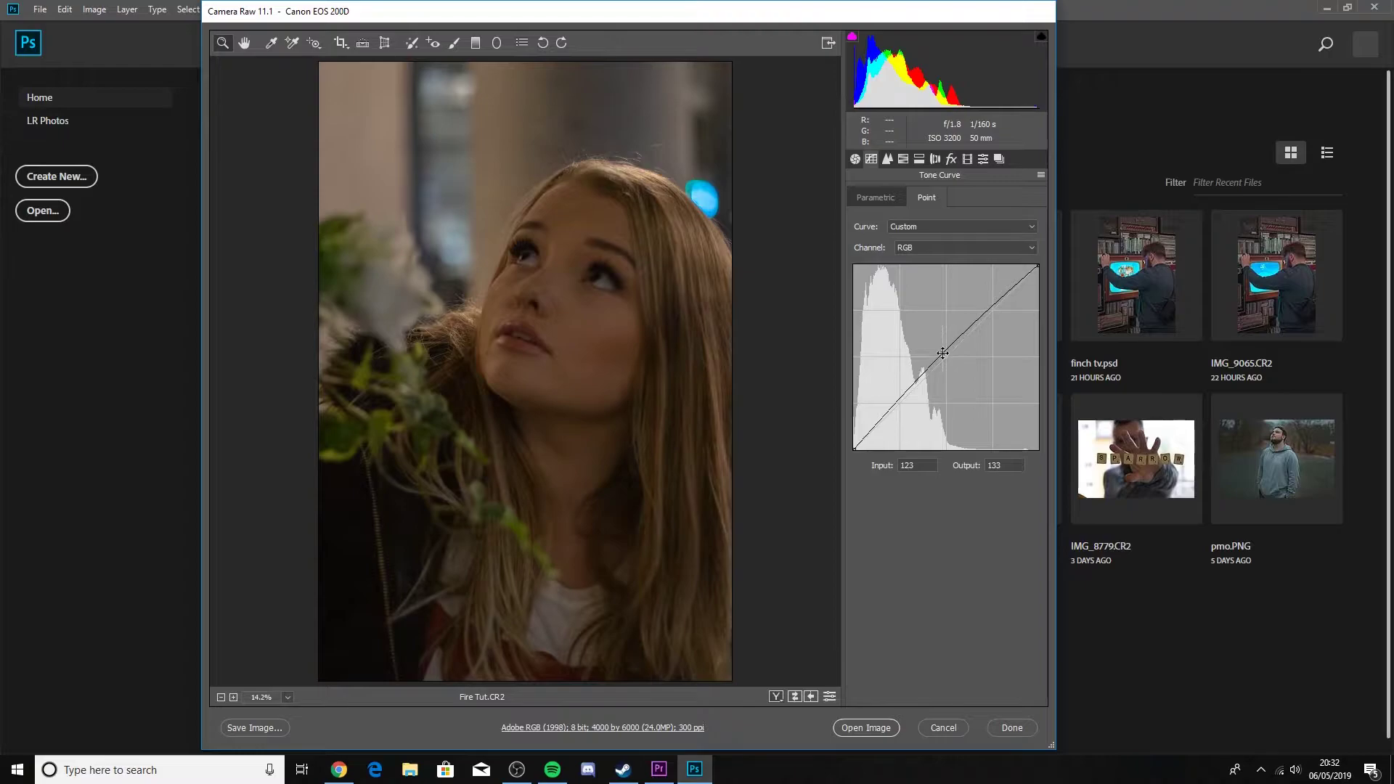
{"action": "left_click_drag", "start_coordinate": [877, 423], "coordinate": [875, 428]}
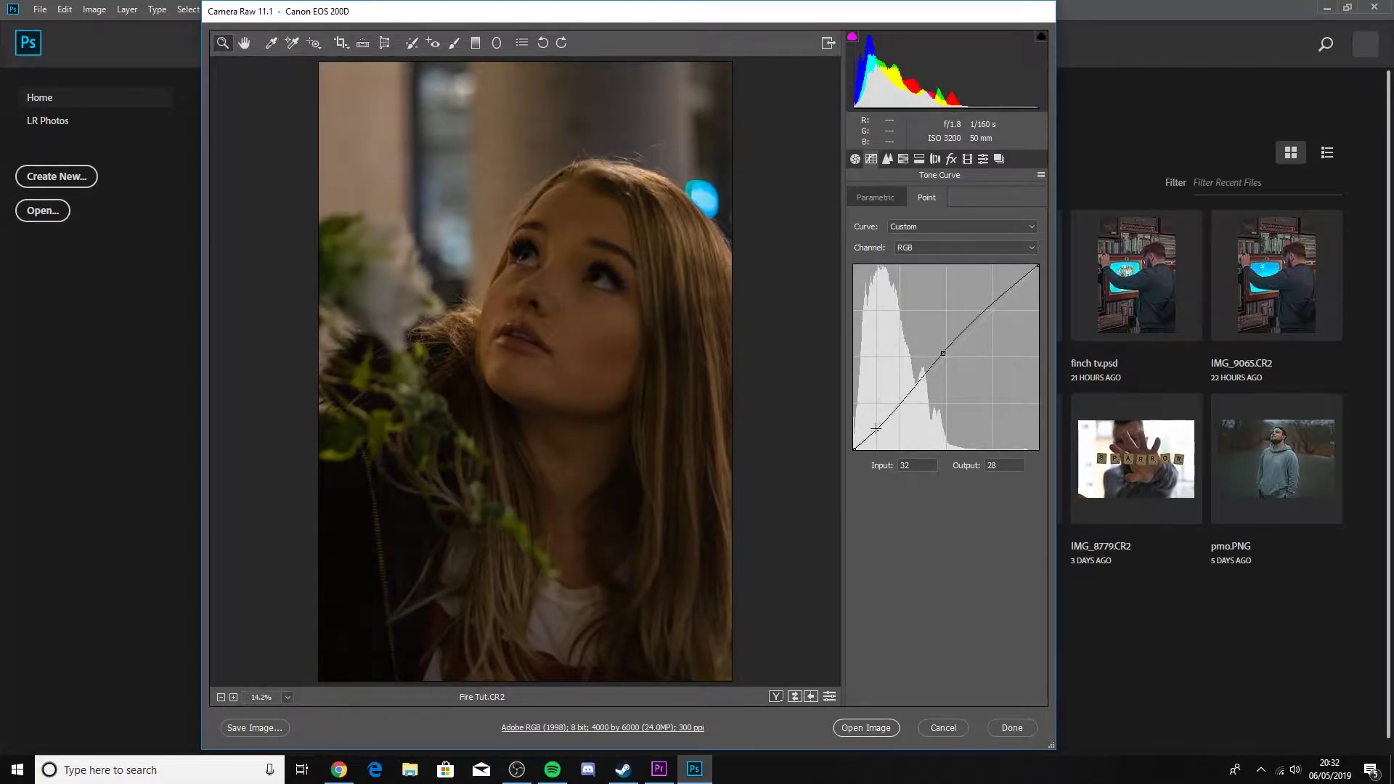
- Raise the red channel curve's midtones to input 122, output 133 and pull its shadows slightly down
{"action": "left_click", "coordinate": [955, 248]}
{"action": "left_click", "coordinate": [955, 273]}
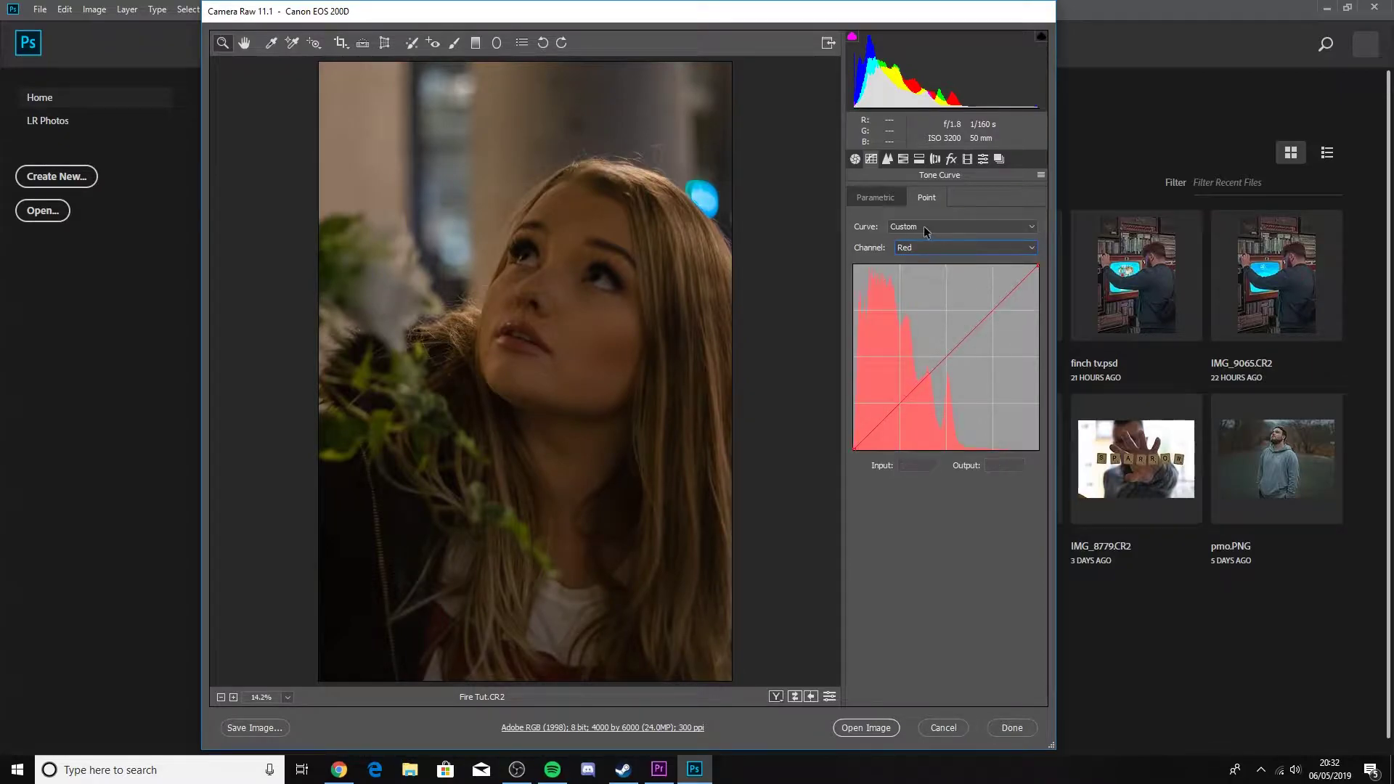
{"action": "left_click_drag", "start_coordinate": [947, 358], "coordinate": [941, 352]}
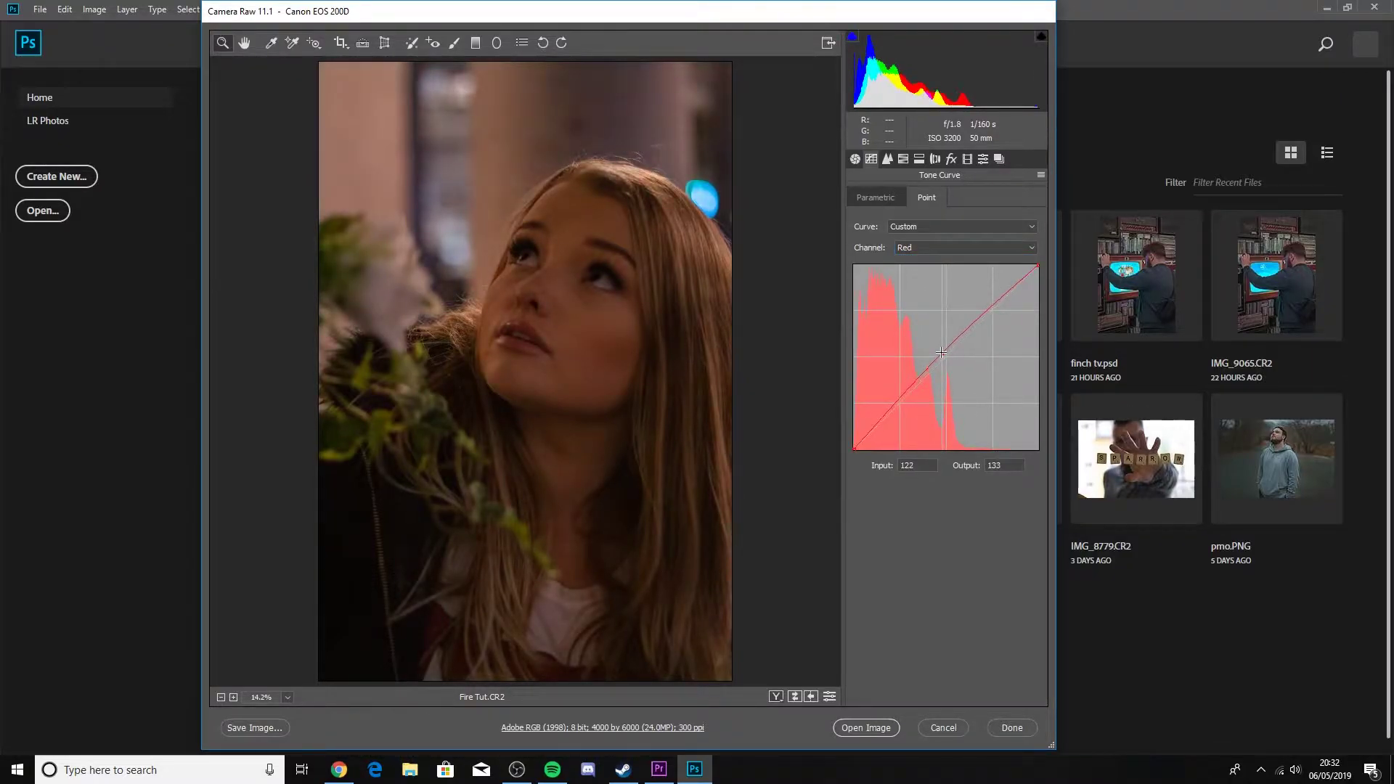
{"action": "left_click_drag", "start_coordinate": [878, 425], "coordinate": [877, 430]}
- Raise the green channel curve's midtones slightly and lower its shadows to input 40, output 32
{"action": "left_click", "coordinate": [926, 247]}
{"action": "left_click", "coordinate": [925, 281]}
{"action": "left_click_drag", "start_coordinate": [947, 356], "coordinate": [943, 353]}
{"action": "left_click_drag", "start_coordinate": [883, 422], "coordinate": [881, 426]}
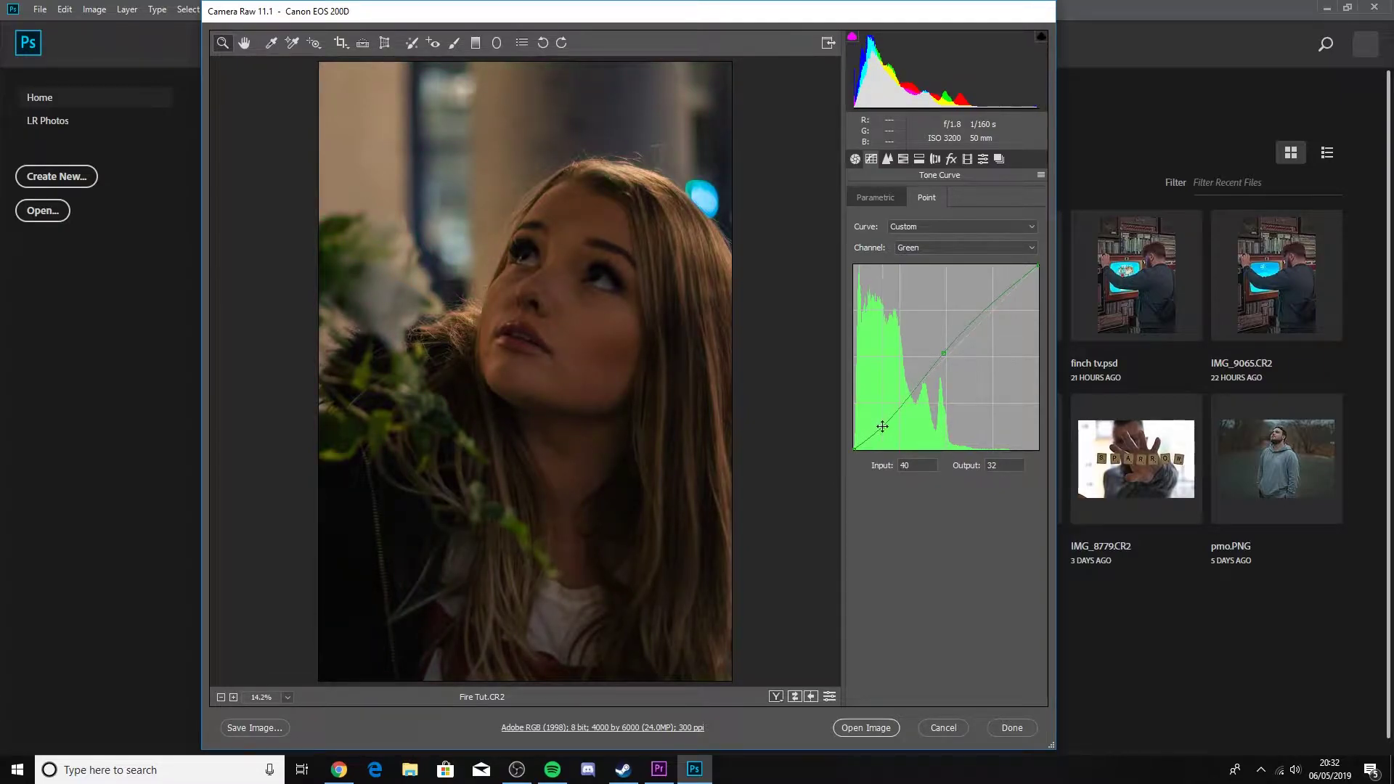
- Raise the blue channel curve's midtones slightly and lower its shadows to input 35, output 28
{"action": "left_click", "coordinate": [934, 247]}
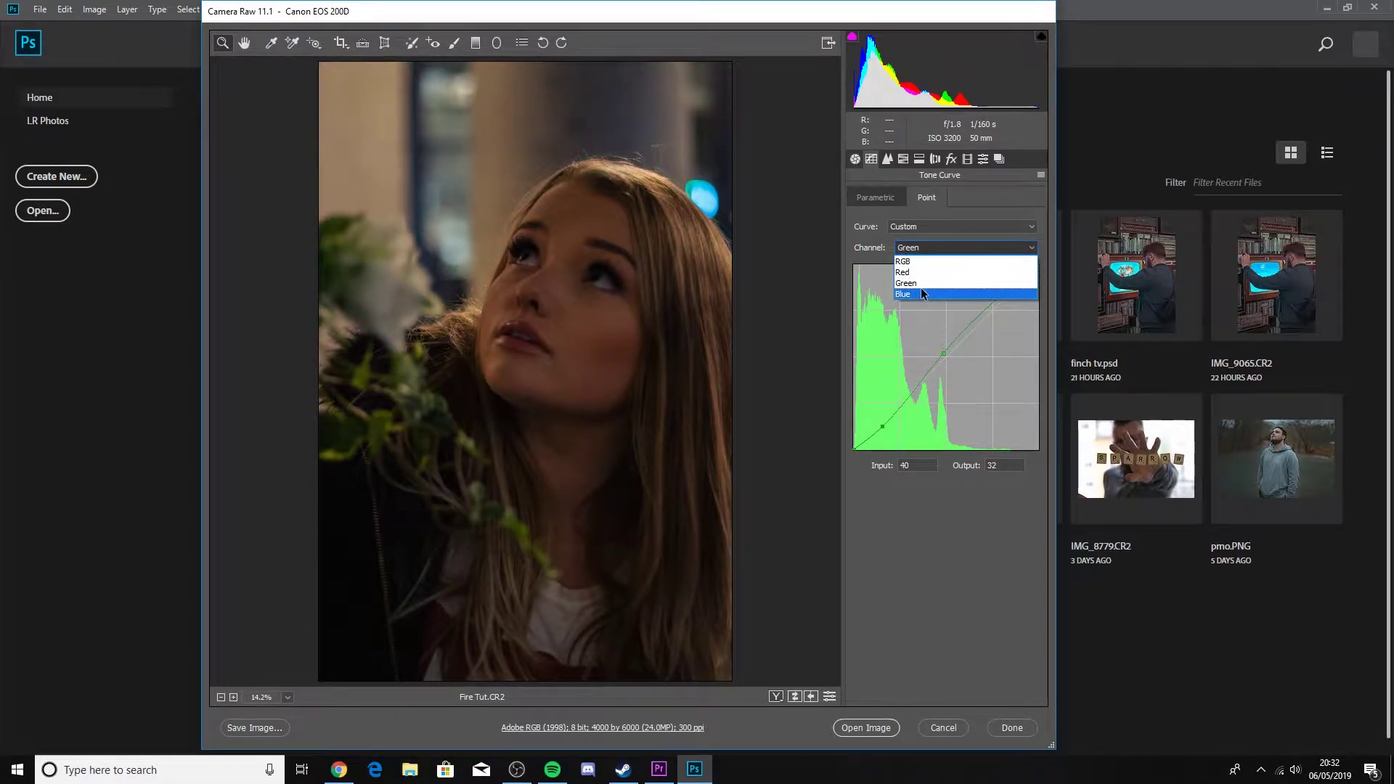
{"action": "left_click", "coordinate": [925, 295]}
{"action": "left_click_drag", "start_coordinate": [939, 354], "coordinate": [943, 355]}
{"action": "left_click_drag", "start_coordinate": [882, 424], "coordinate": [878, 429]}
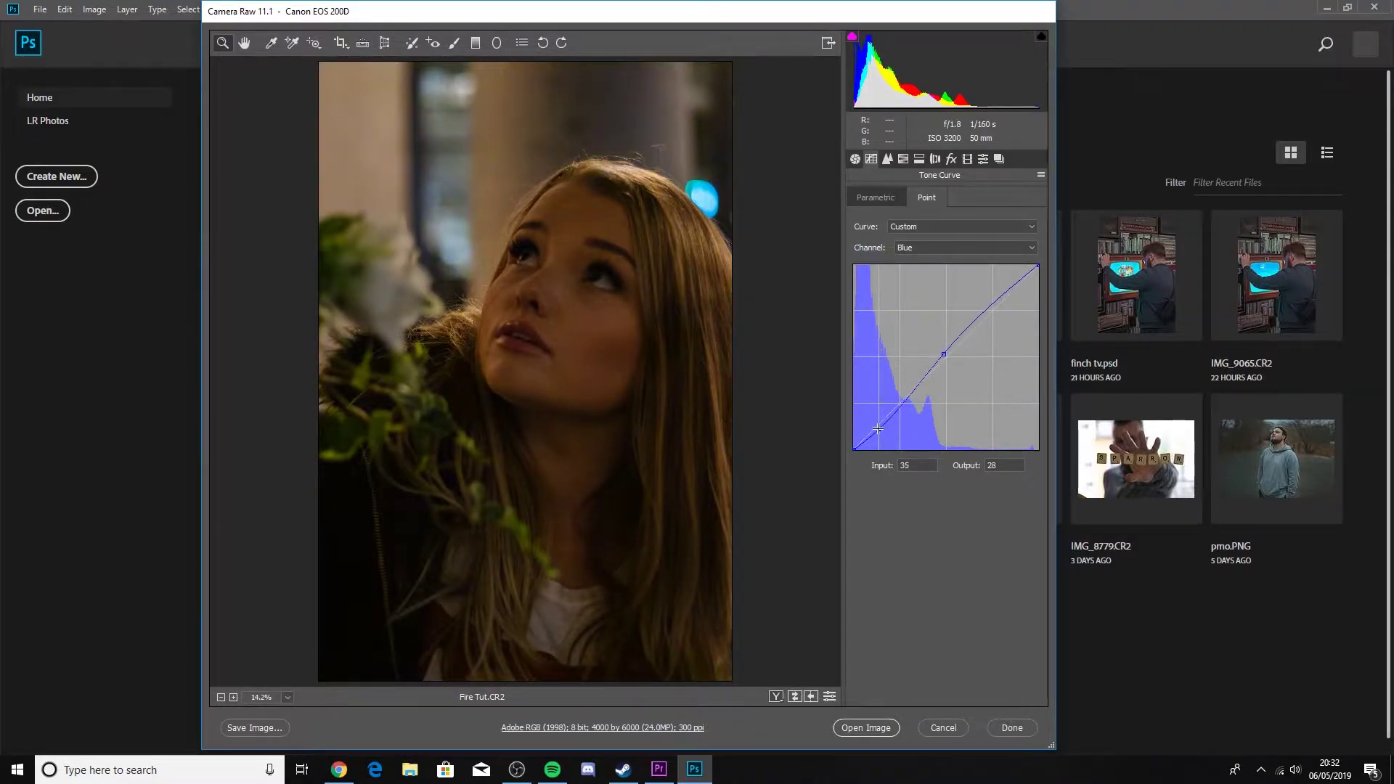
- Move the shadow point of the RGB curve to input 30, output 33
{"action": "left_click", "coordinate": [908, 247]}
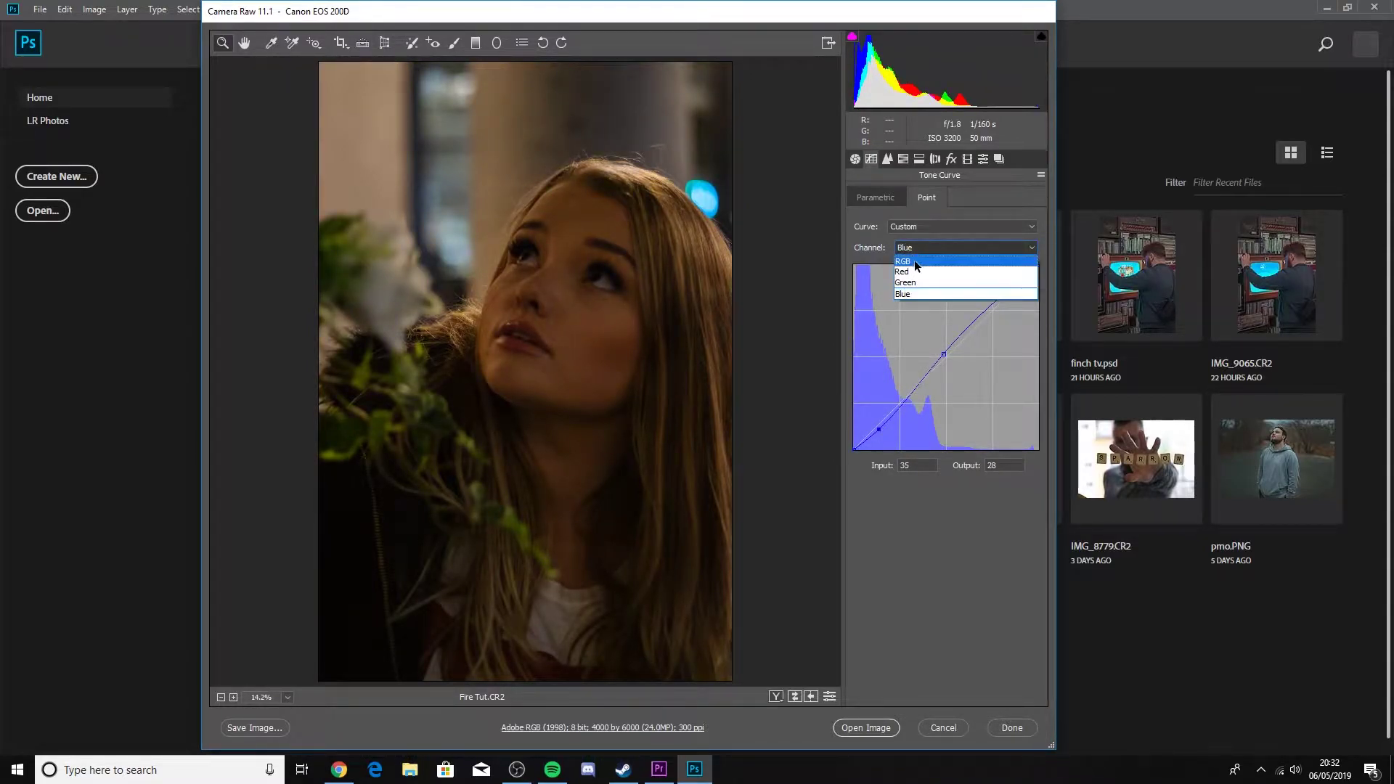
{"action": "left_click", "coordinate": [912, 252]}
{"action": "left_click", "coordinate": [880, 429]}
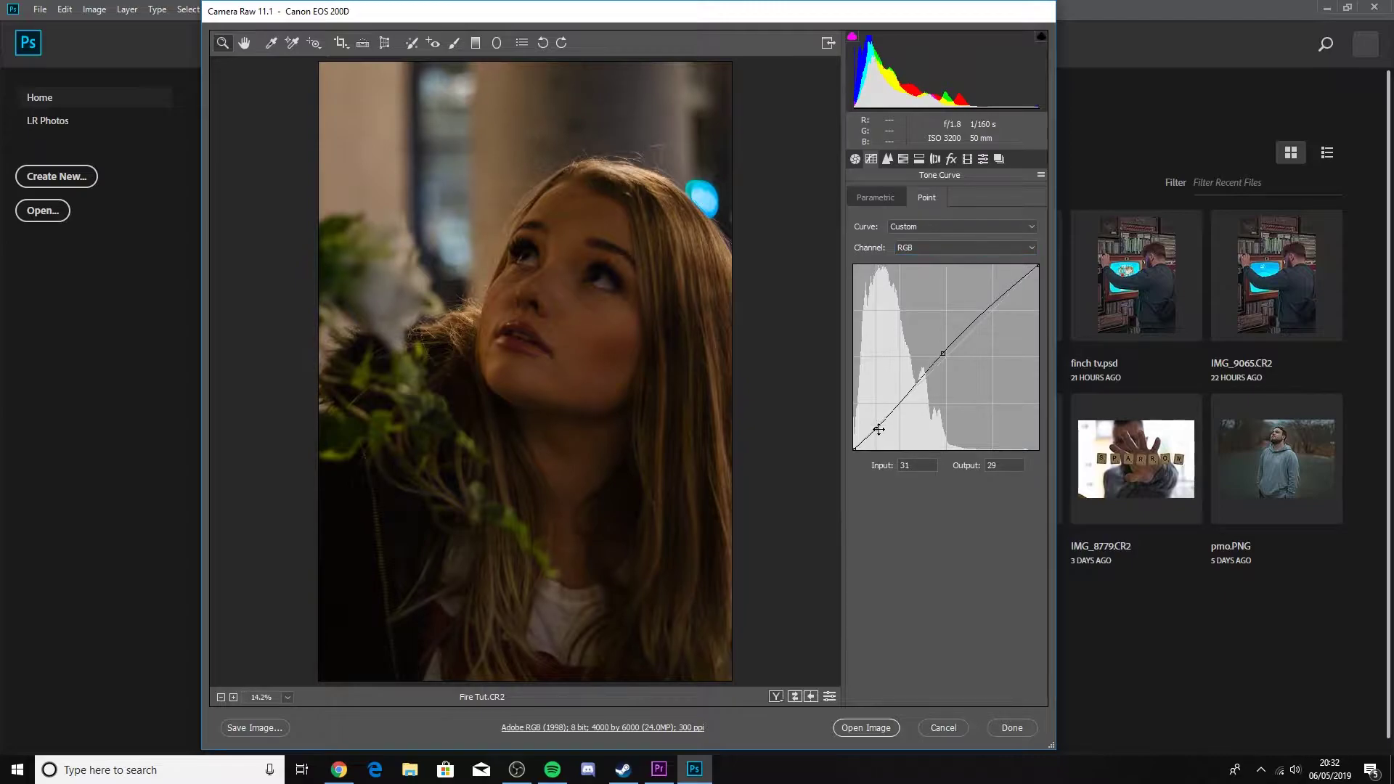
{"action": "left_click_drag", "start_coordinate": [877, 429], "coordinate": [876, 426]}
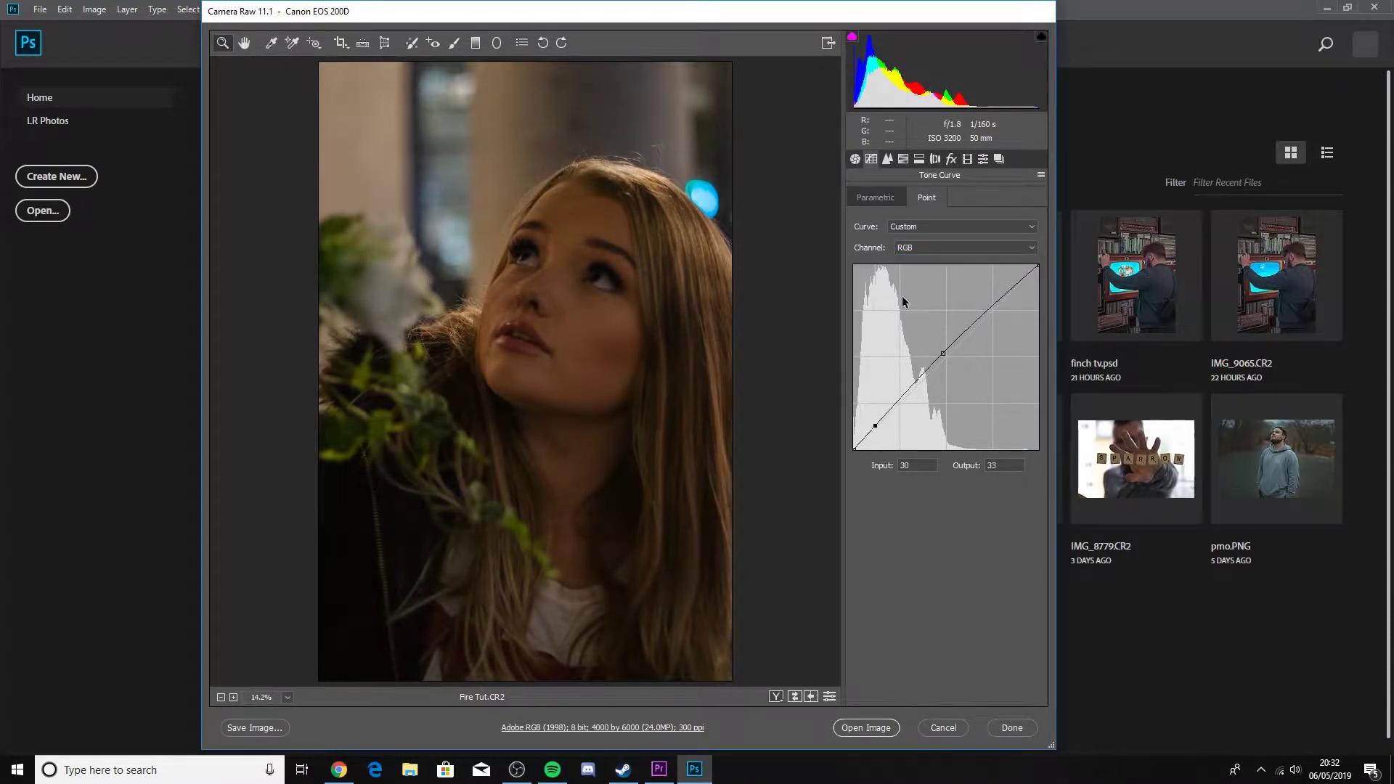
- Shift the HSL hues: reds -9, oranges +10, yellows -48, aquas -100, blues -59 and purples -18
{"action": "left_click", "coordinate": [903, 159]}
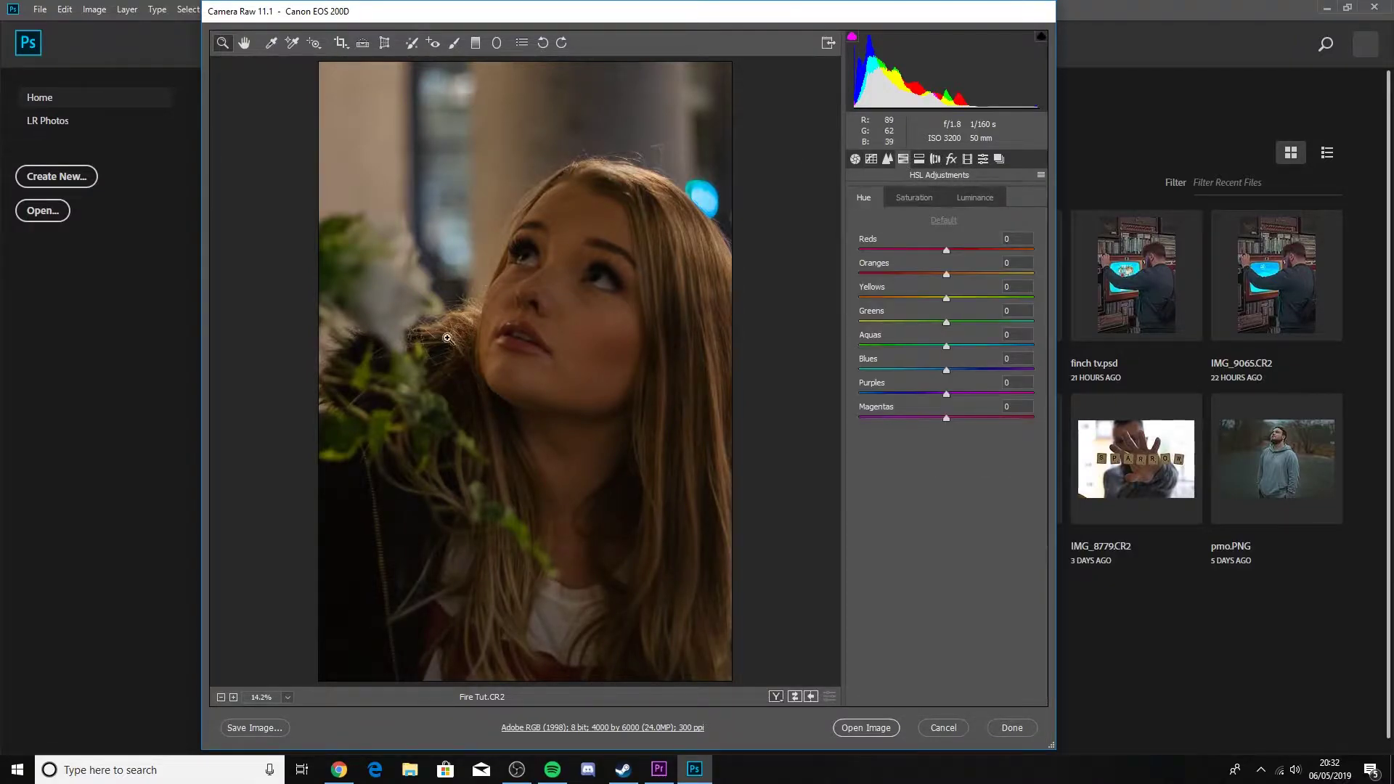
{"action": "left_click_drag", "start_coordinate": [920, 274], "coordinate": [938, 250]}
{"action": "left_click_drag", "start_coordinate": [942, 348], "coordinate": [900, 350]}
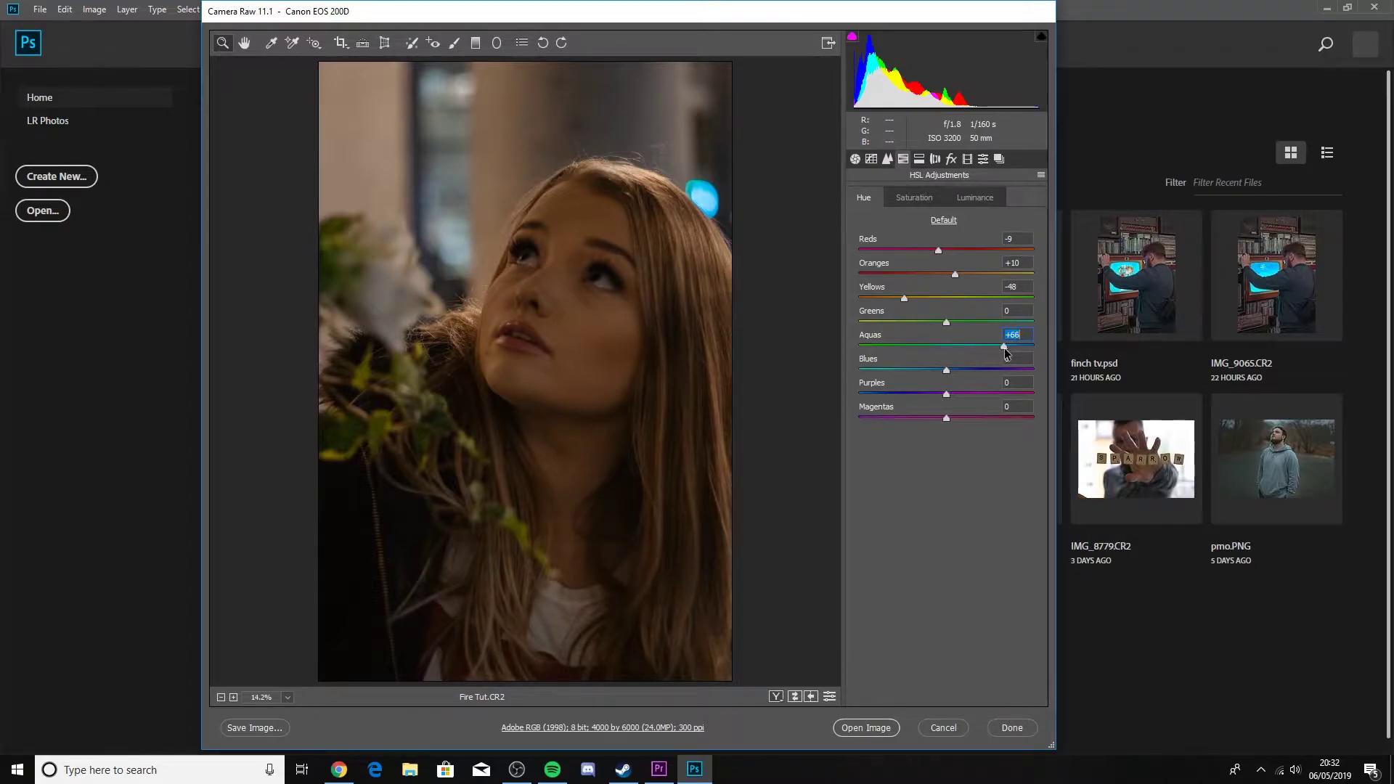
{"action": "left_click_drag", "start_coordinate": [946, 369], "coordinate": [919, 394]}
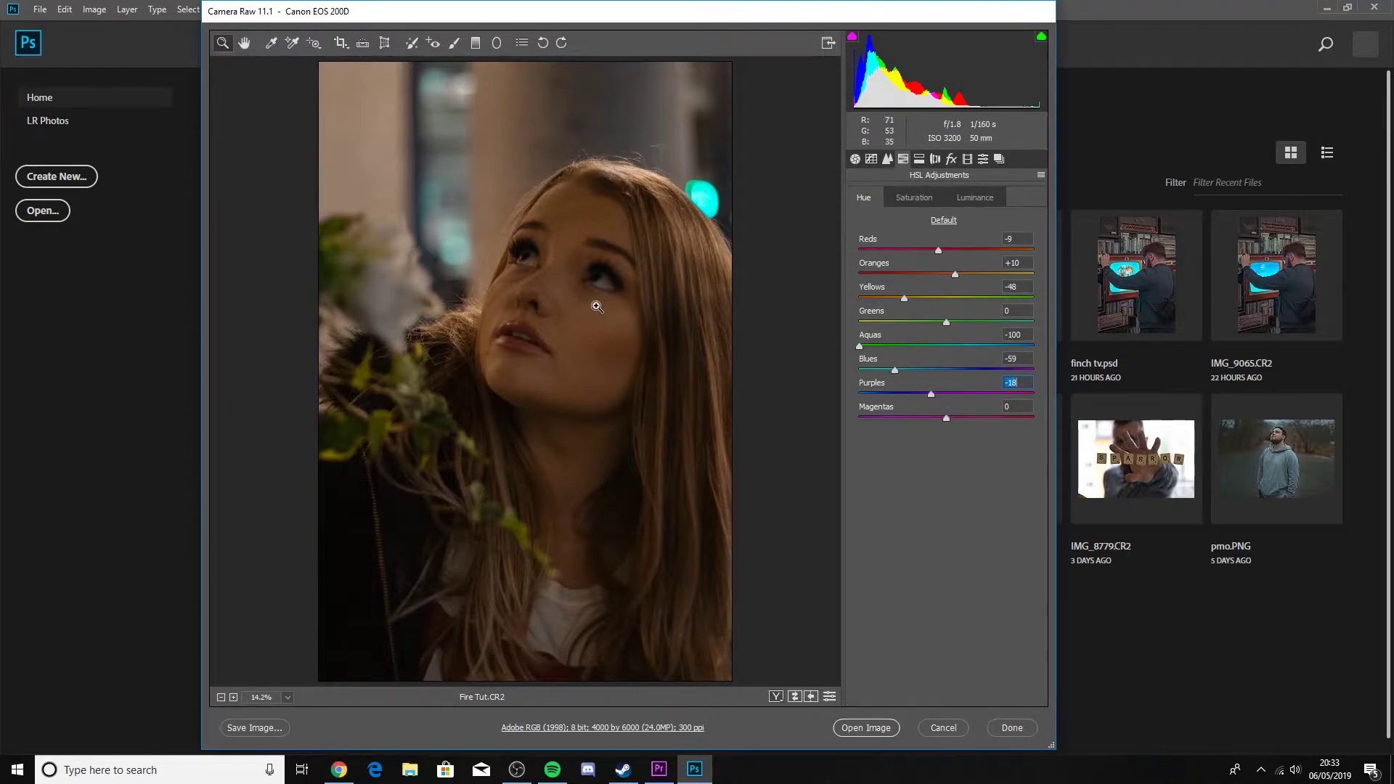
- Set the HSL saturation to reds -15, oranges -13, yellows +18, greens -63, aquas -68 and blues -48
{"action": "left_click", "coordinate": [917, 198]}
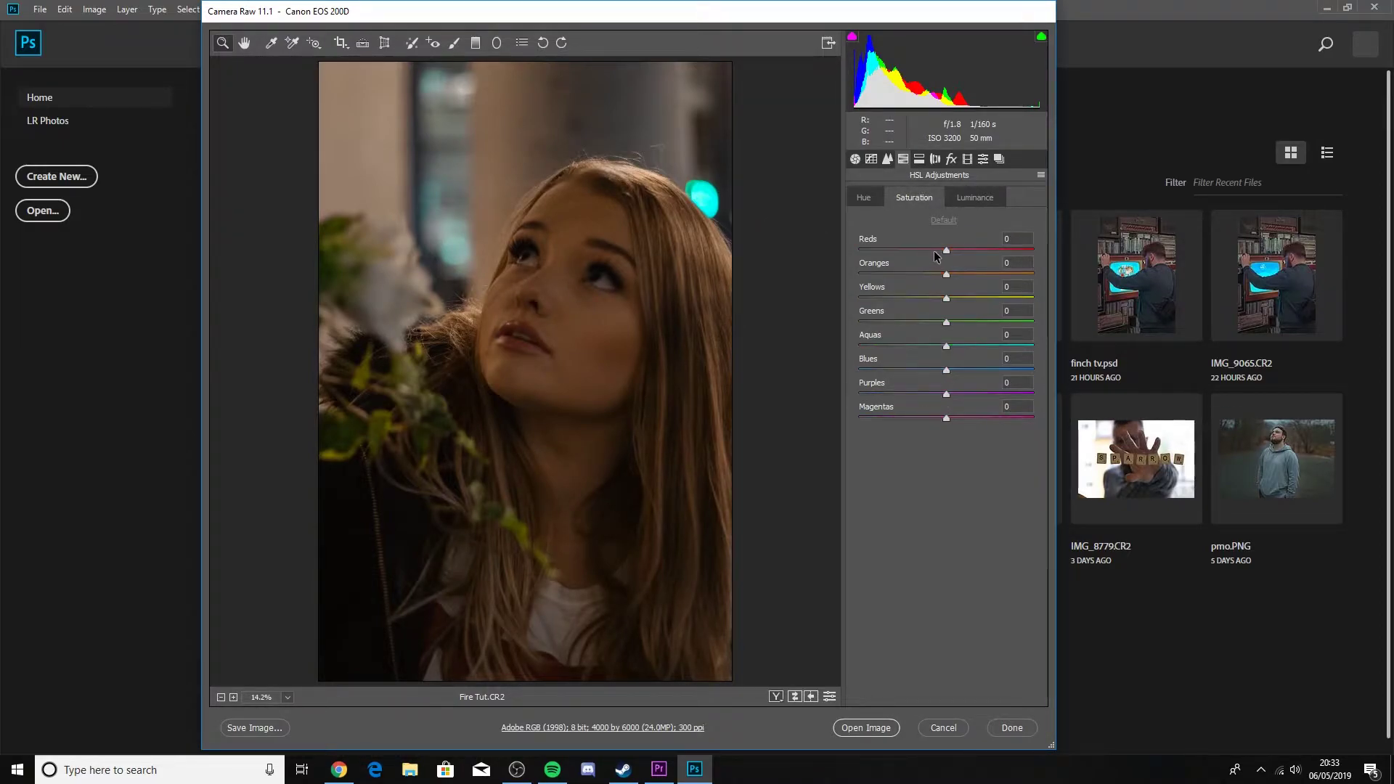
{"action": "left_click_drag", "start_coordinate": [927, 250], "coordinate": [893, 325]}
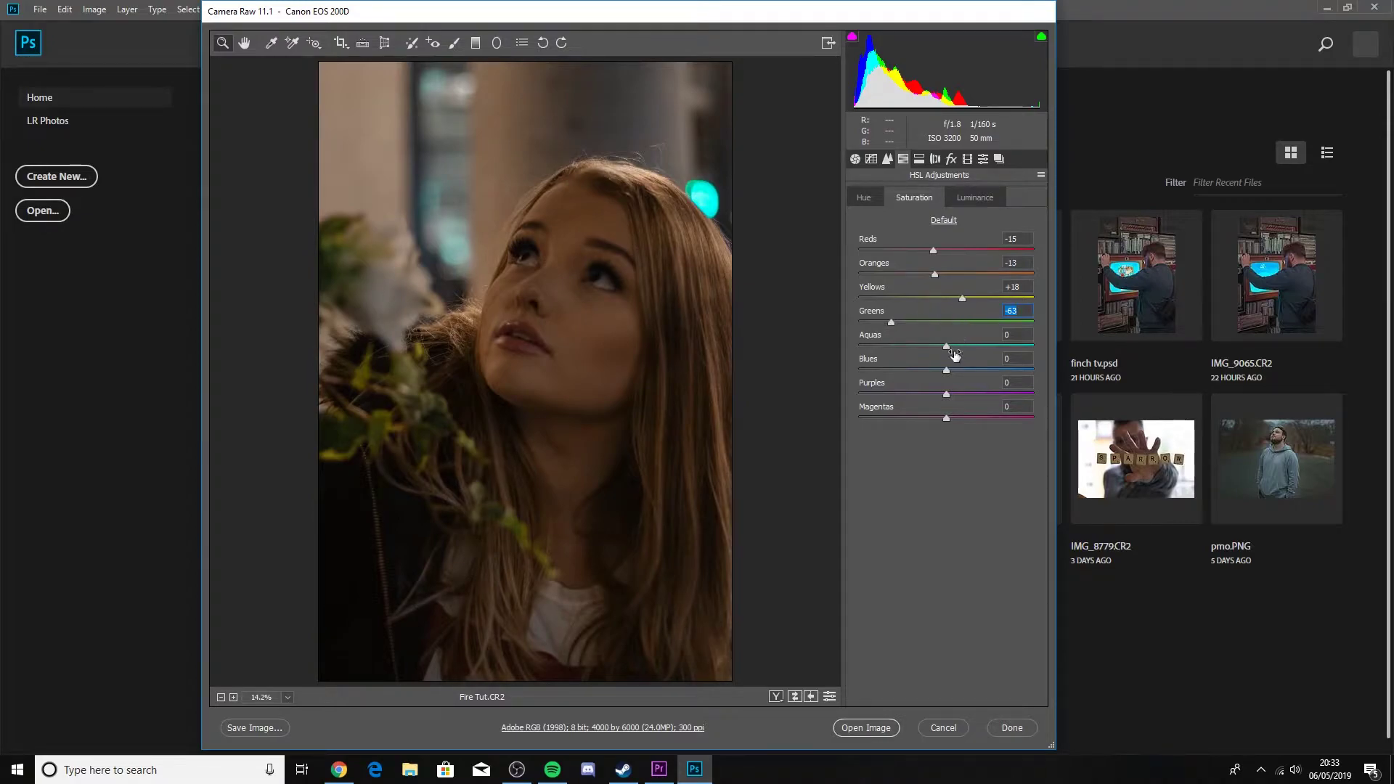
{"action": "left_click_drag", "start_coordinate": [946, 370], "coordinate": [906, 350]}
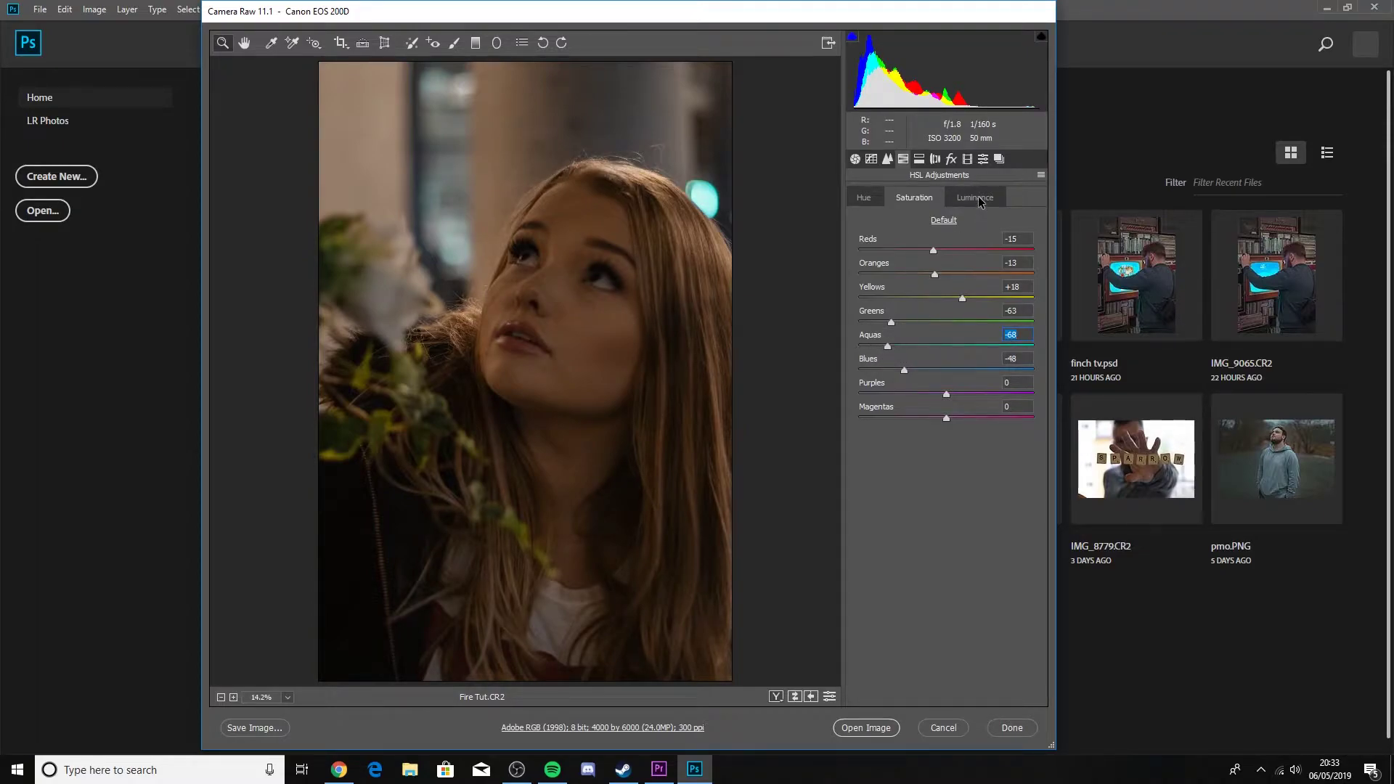
- Set the HSL luminance to reds -5, oranges -24, yellows +16 and aquas -38
{"action": "key", "text": "ctrl+alt+shift+l"}
{"action": "left_click_drag", "start_coordinate": [947, 272], "coordinate": [960, 298]}
{"action": "left_click_drag", "start_coordinate": [947, 345], "coordinate": [912, 353]}
{"action": "left_click_drag", "start_coordinate": [929, 274], "coordinate": [942, 251]}
{"action": "left_click", "coordinate": [947, 251]}
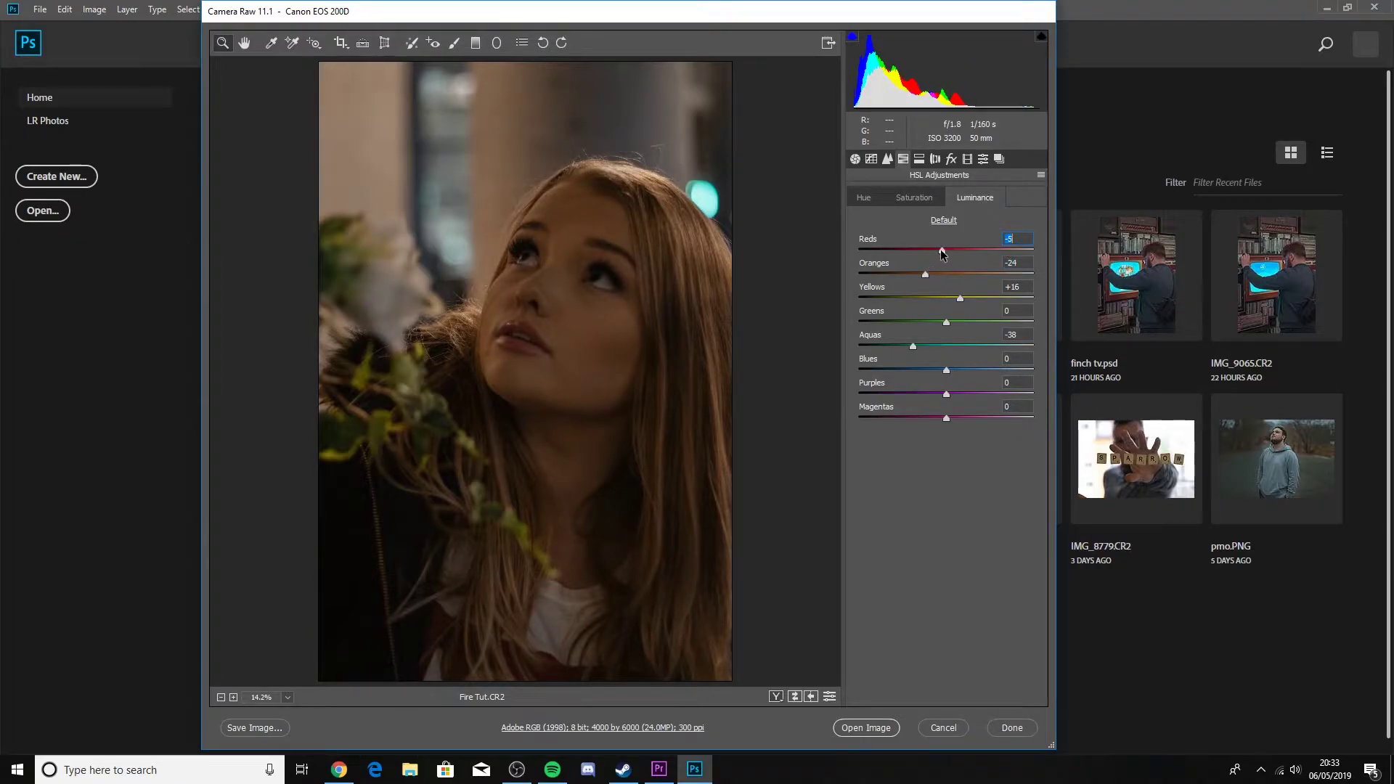
- Split-tone the photo with highlights at hue 74, saturation 25 and shadows at hue 29, saturation 14
{"action": "left_click", "coordinate": [927, 159]}
{"action": "left_click_drag", "start_coordinate": [866, 242], "coordinate": [897, 240]}
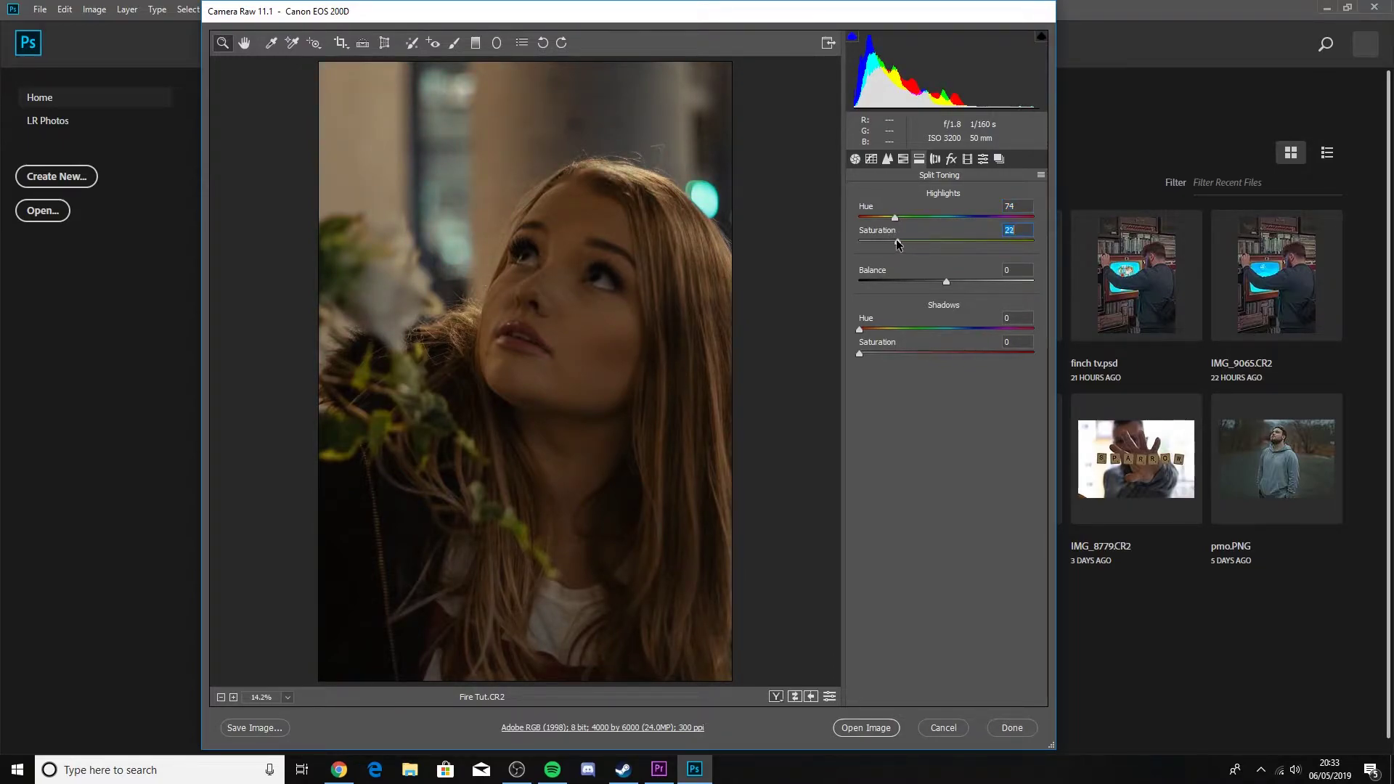
{"action": "mouse_move", "coordinate": [873, 329]}
{"action": "left_mouse_down"}
{"action": "mouse_move", "coordinate": [891, 329]}
{"action": "mouse_move", "coordinate": [878, 354]}
{"action": "mouse_move", "coordinate": [891, 355]}
{"action": "mouse_move", "coordinate": [886, 330]}
{"action": "mouse_move", "coordinate": [866, 330]}
{"action": "mouse_move", "coordinate": [883, 355]}
{"action": "left_mouse_up"}
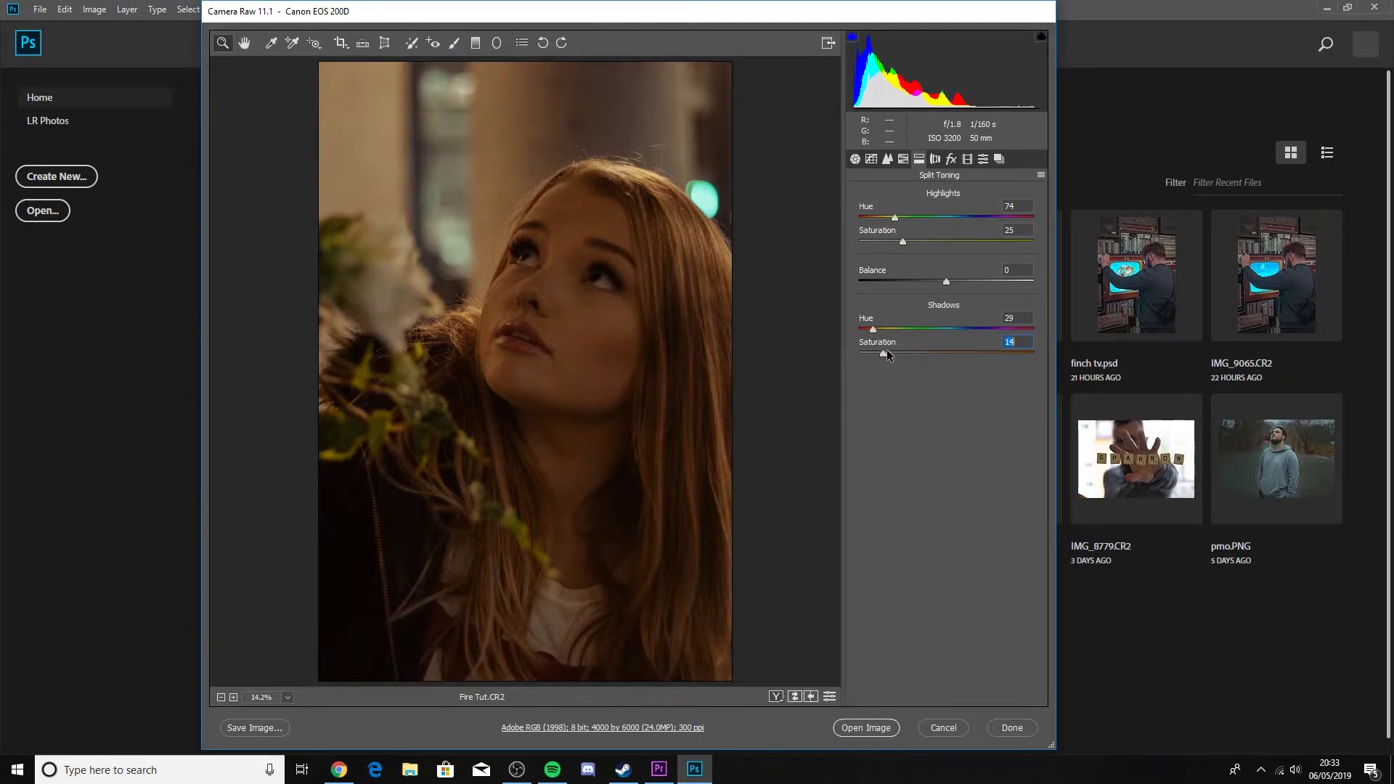
- Fine-tune the split toning's balance, shadow hue, and highlight hue and saturation
{"action": "left_click_drag", "start_coordinate": [946, 282], "coordinate": [876, 331]}
{"action": "left_click", "coordinate": [893, 217]}
{"action": "mouse_move", "coordinate": [885, 218]}
{"action": "left_mouse_down"}
{"action": "mouse_move", "coordinate": [901, 218]}
{"action": "mouse_move", "coordinate": [853, 234]}
{"action": "mouse_move", "coordinate": [876, 242]}
{"action": "left_mouse_up"}
- Calibrate the primaries: reduce the red hue, set green to hue -62 and saturation -20, and blue to hue -28 and saturation -18
{"action": "left_click", "coordinate": [967, 159]}
{"action": "left_click_drag", "start_coordinate": [946, 303], "coordinate": [913, 303]}
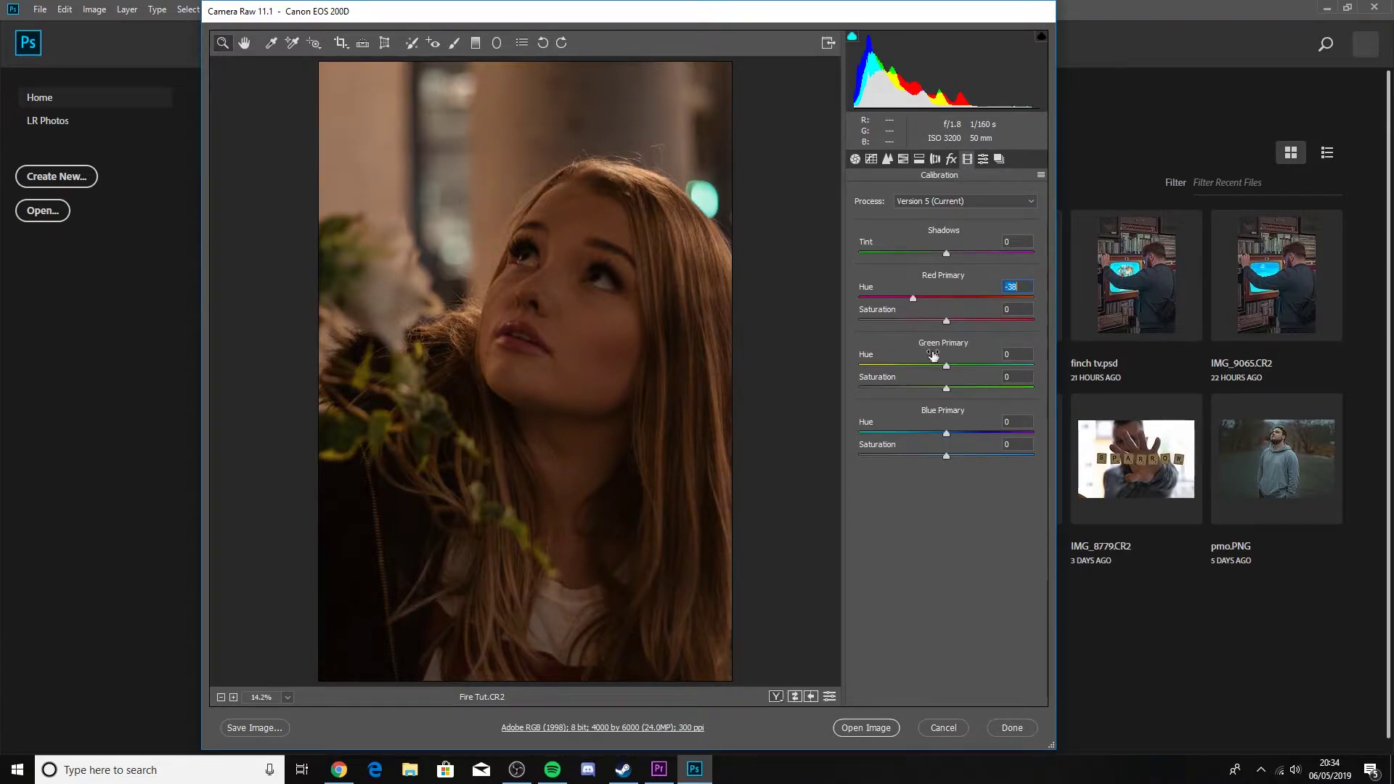
{"action": "left_click_drag", "start_coordinate": [946, 365], "coordinate": [888, 367]}
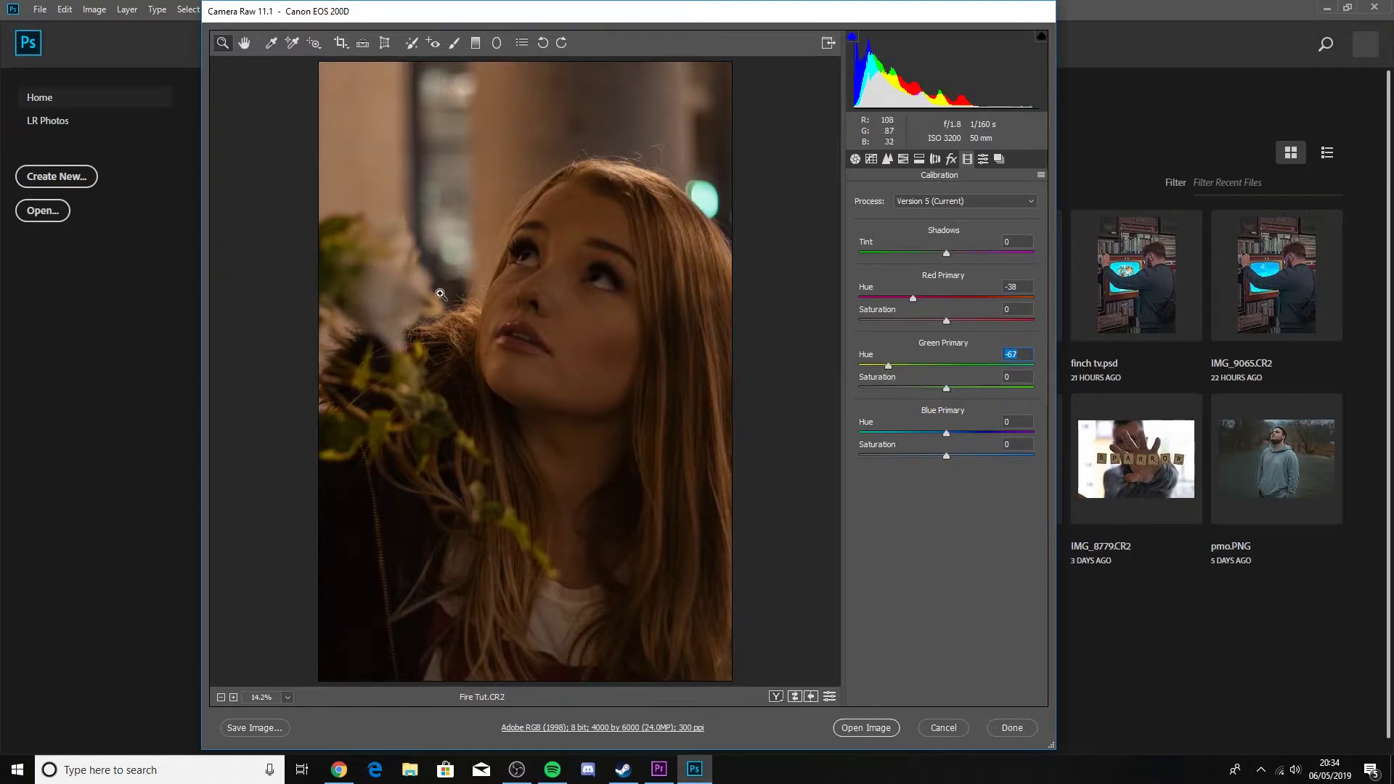
{"action": "mouse_move", "coordinate": [881, 376]}
{"action": "left_mouse_down"}
{"action": "mouse_move", "coordinate": [853, 375]}
{"action": "mouse_move", "coordinate": [892, 367]}
{"action": "left_mouse_up"}
{"action": "mouse_move", "coordinate": [923, 433]}
{"action": "left_mouse_down"}
{"action": "mouse_move", "coordinate": [911, 433]}
{"action": "mouse_move", "coordinate": [965, 456]}
{"action": "mouse_move", "coordinate": [933, 456]}
{"action": "left_mouse_up"}
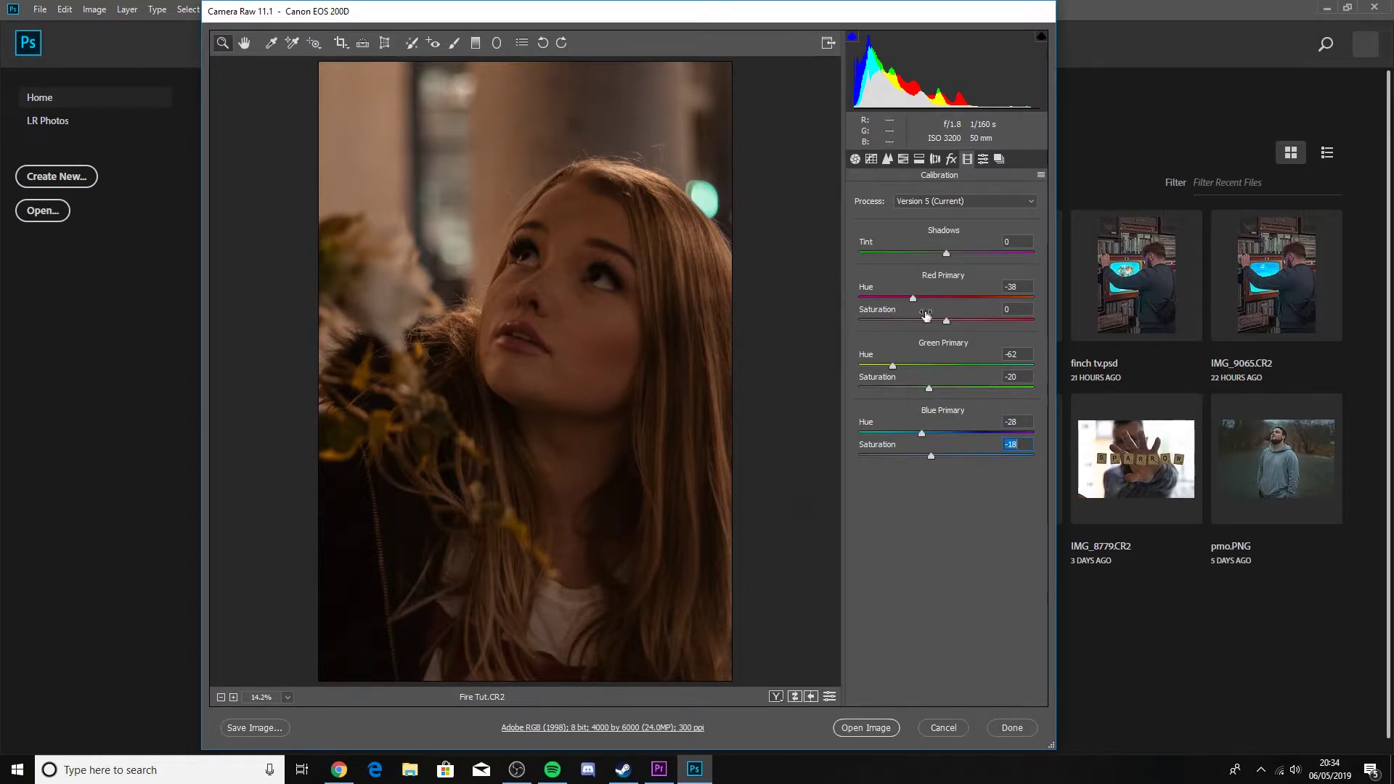
{"action": "left_click_drag", "start_coordinate": [915, 298], "coordinate": [921, 299]}
- Set up the orange Adjustment Brush for the eye with contrast -33, highlights -47 and whites +5
{"action": "left_click", "coordinate": [452, 46]}
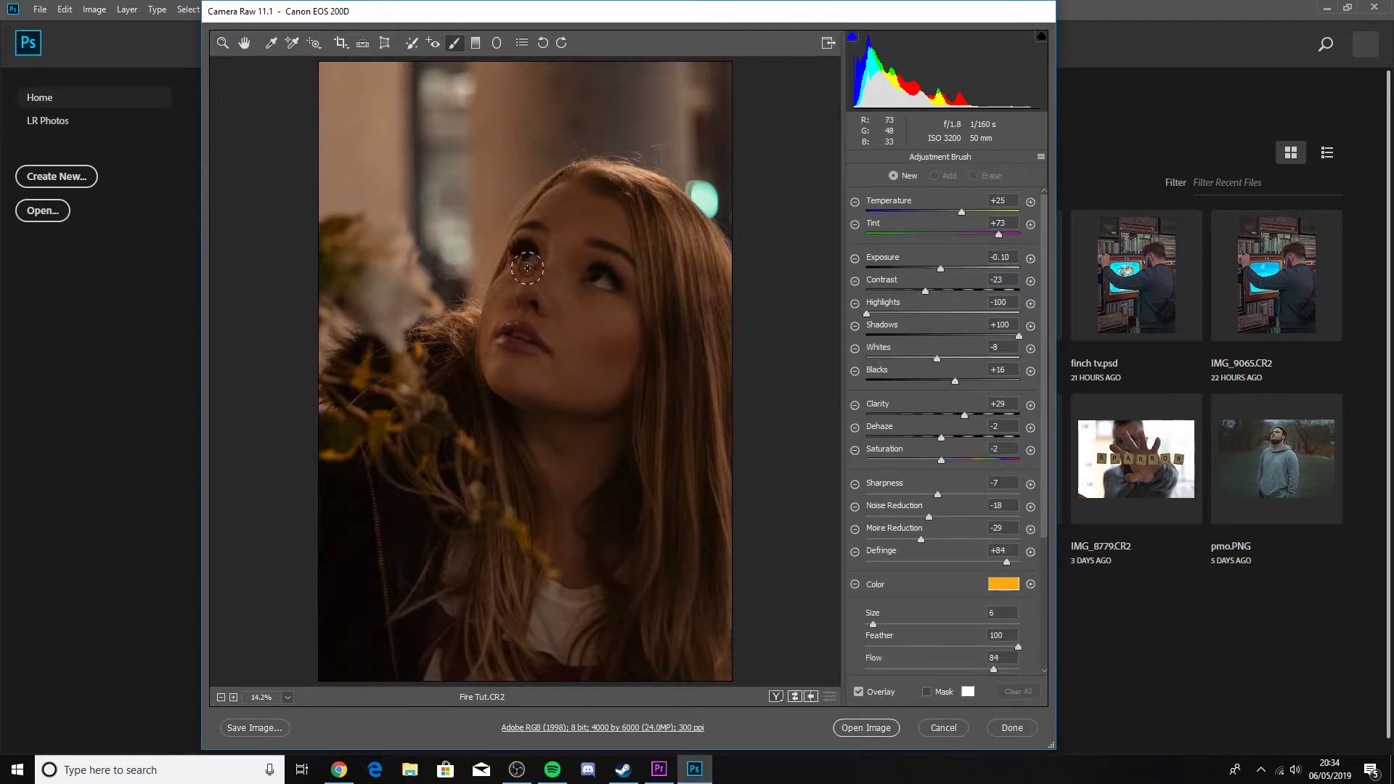
{"action": "scroll", "coordinate": [521, 266], "scroll_direction": "up", "scroll_amount": 5}
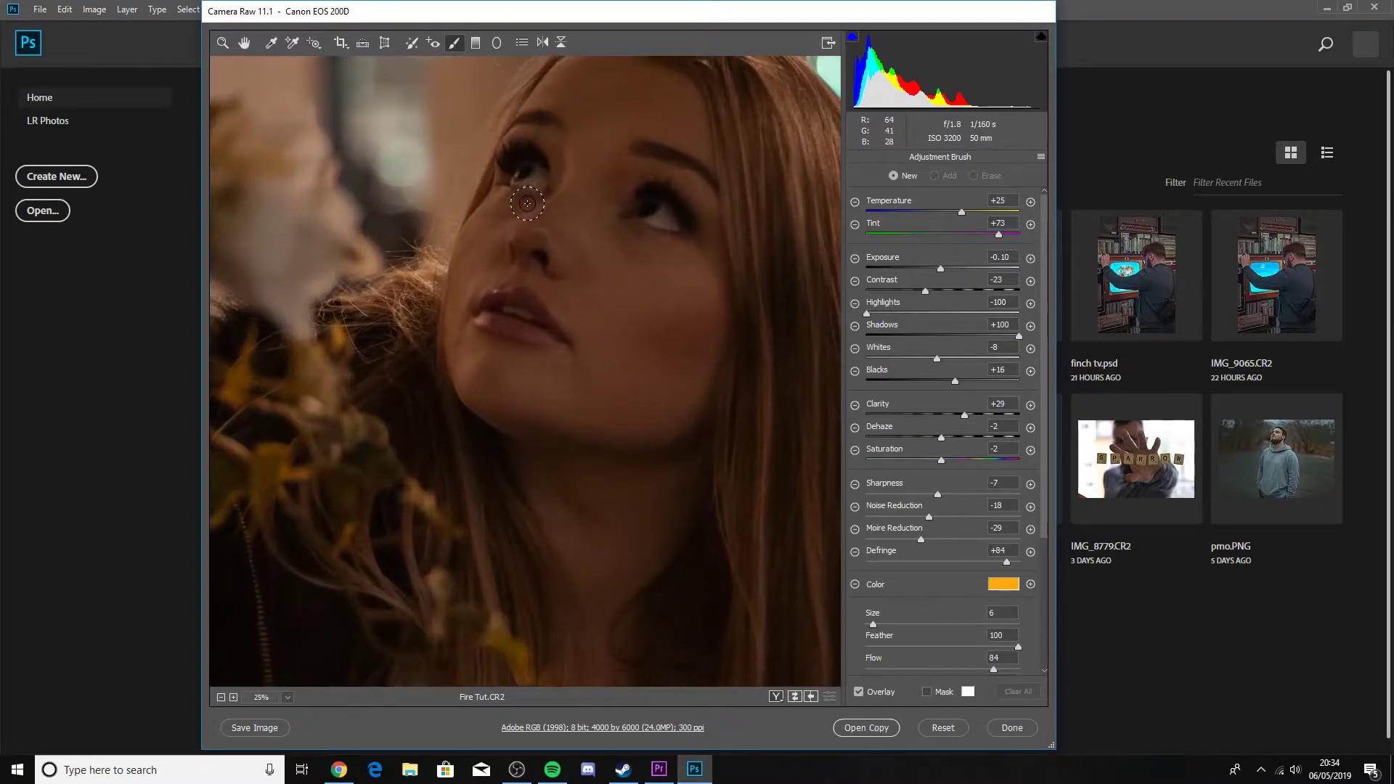
{"action": "scroll", "coordinate": [526, 201], "scroll_direction": "up", "scroll_amount": 4}
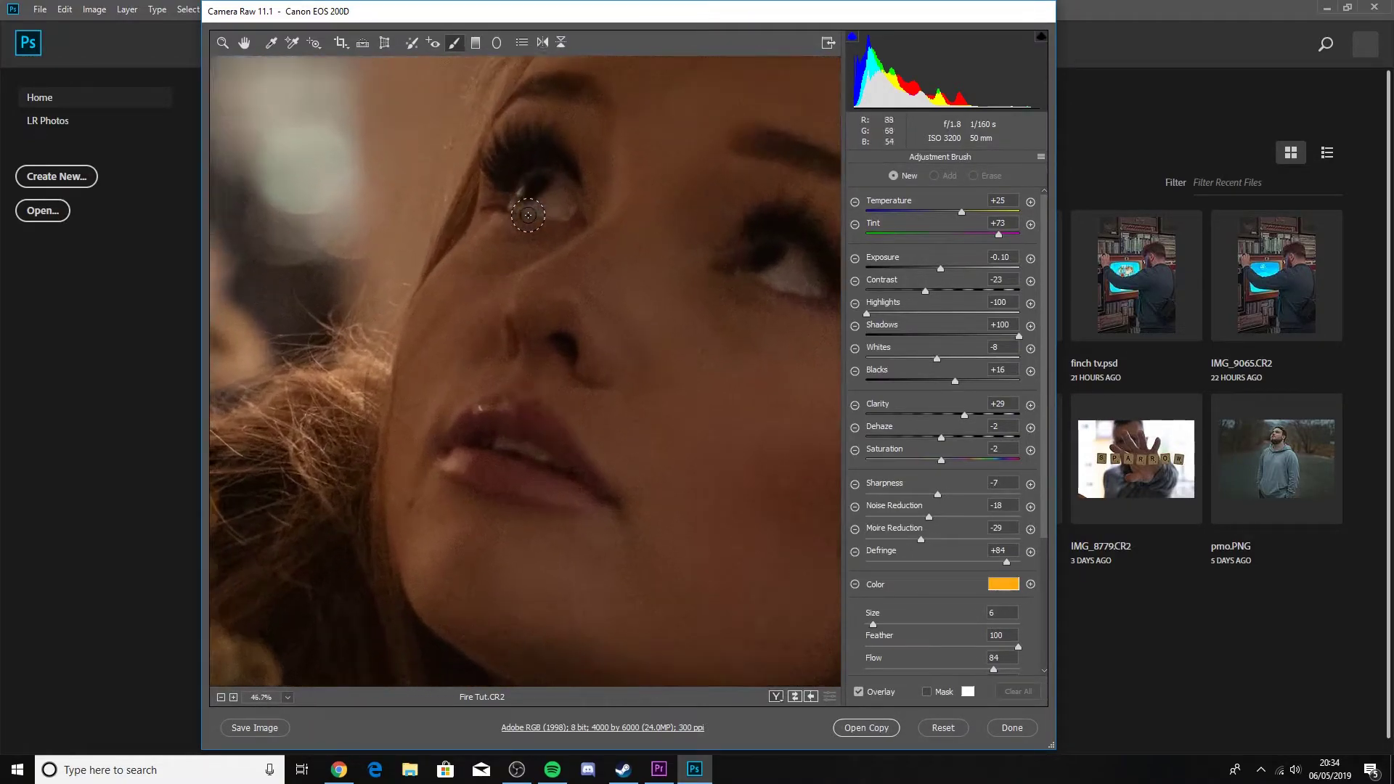
{"action": "scroll", "coordinate": [529, 273], "scroll_direction": "up", "scroll_amount": 4}
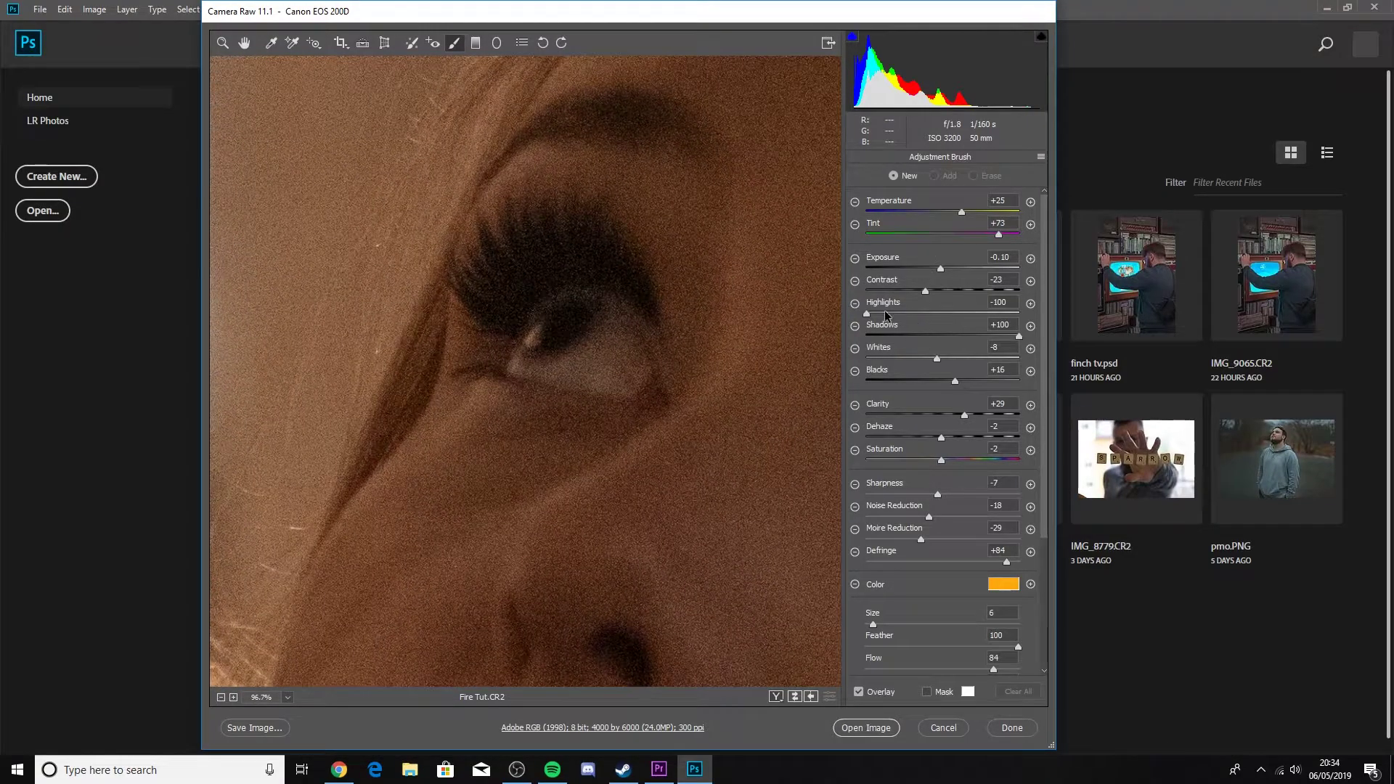
{"action": "left_click_drag", "start_coordinate": [940, 268], "coordinate": [907, 313]}
{"action": "left_click_drag", "start_coordinate": [937, 359], "coordinate": [949, 359]}
- Paint the orange adjustment over the first eye's iris and set its exposure to -0.05 and clarity to +54
{"action": "left_click", "coordinate": [532, 351]}
{"action": "mouse_move", "coordinate": [532, 351]}
{"action": "left_mouse_down"}
{"action": "mouse_move", "coordinate": [570, 344]}
{"action": "mouse_move", "coordinate": [573, 310]}
{"action": "left_mouse_up"}
{"action": "left_click_drag", "start_coordinate": [953, 269], "coordinate": [942, 269]}
{"action": "left_click_drag", "start_coordinate": [991, 420], "coordinate": [984, 420]}
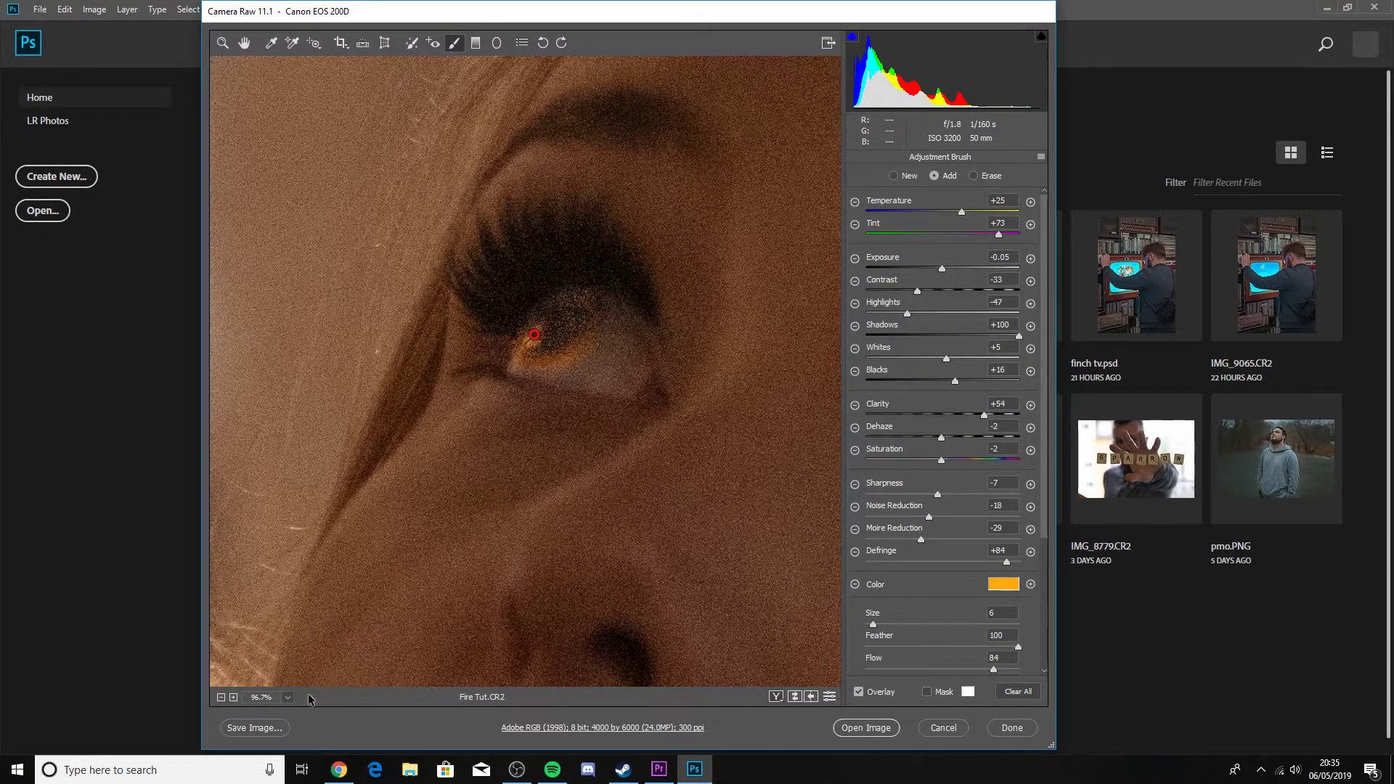
- Examine the orange eye effect in the context of the whole portrait
{"action": "left_click", "coordinate": [221, 697]}
{"action": "left_click", "coordinate": [220, 697]}
{"action": "left_click", "coordinate": [221, 697]}
{"action": "left_click", "coordinate": [221, 697]}
{"action": "left_click", "coordinate": [221, 697]}
{"action": "left_click", "coordinate": [220, 697]}
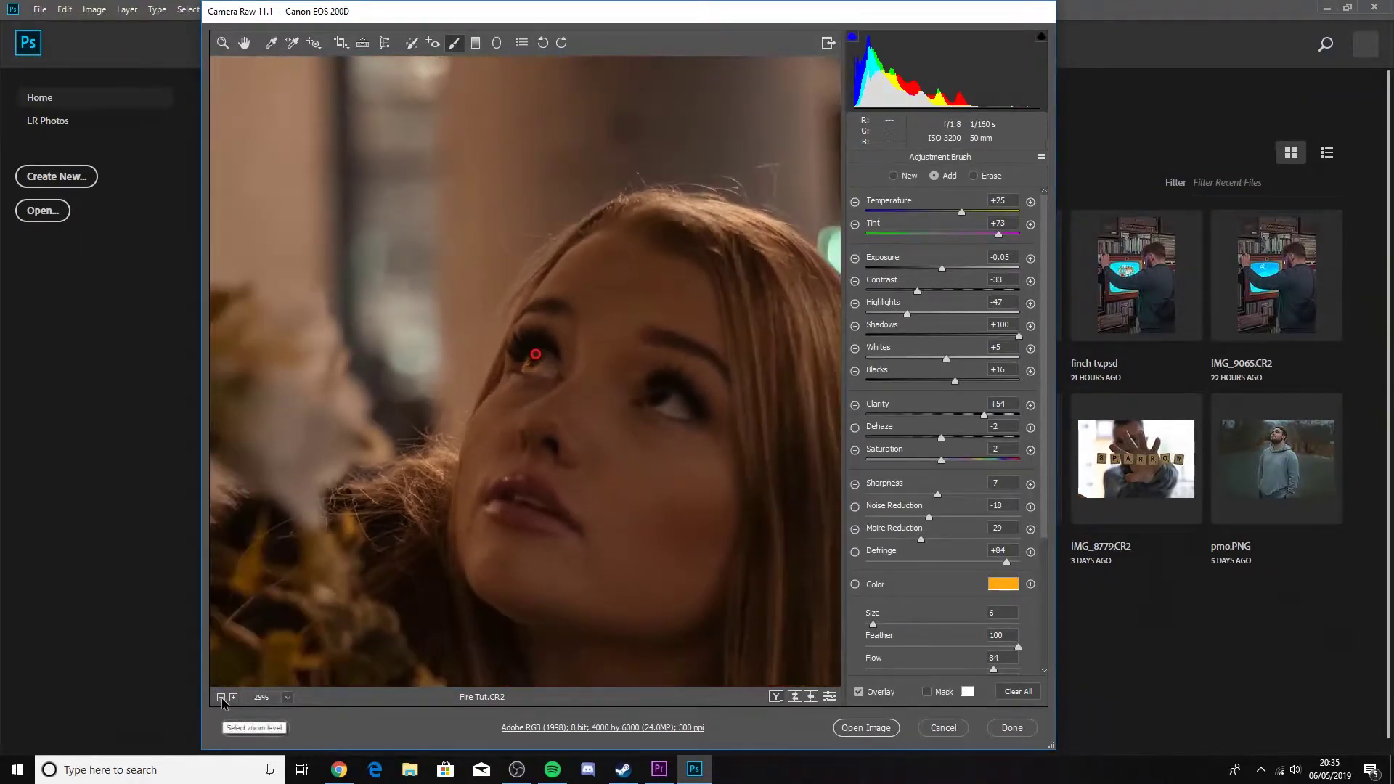
{"action": "left_click", "coordinate": [221, 697]}
{"action": "left_click", "coordinate": [221, 697]}
{"action": "left_click", "coordinate": [233, 697]}
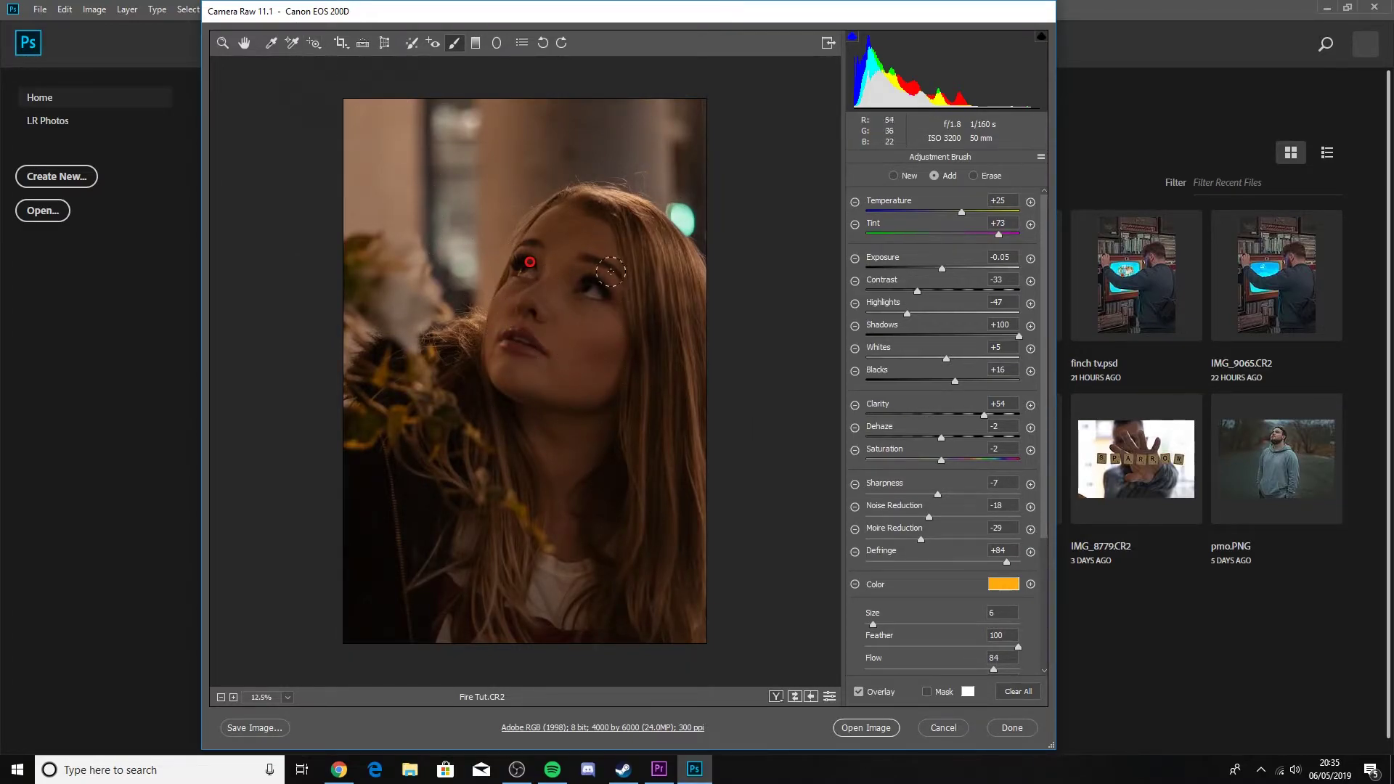
- Paint the same orange adjustment over the other eye's iris with a brush of size 2
{"action": "scroll", "coordinate": [607, 304], "scroll_direction": "up", "scroll_amount": 7}
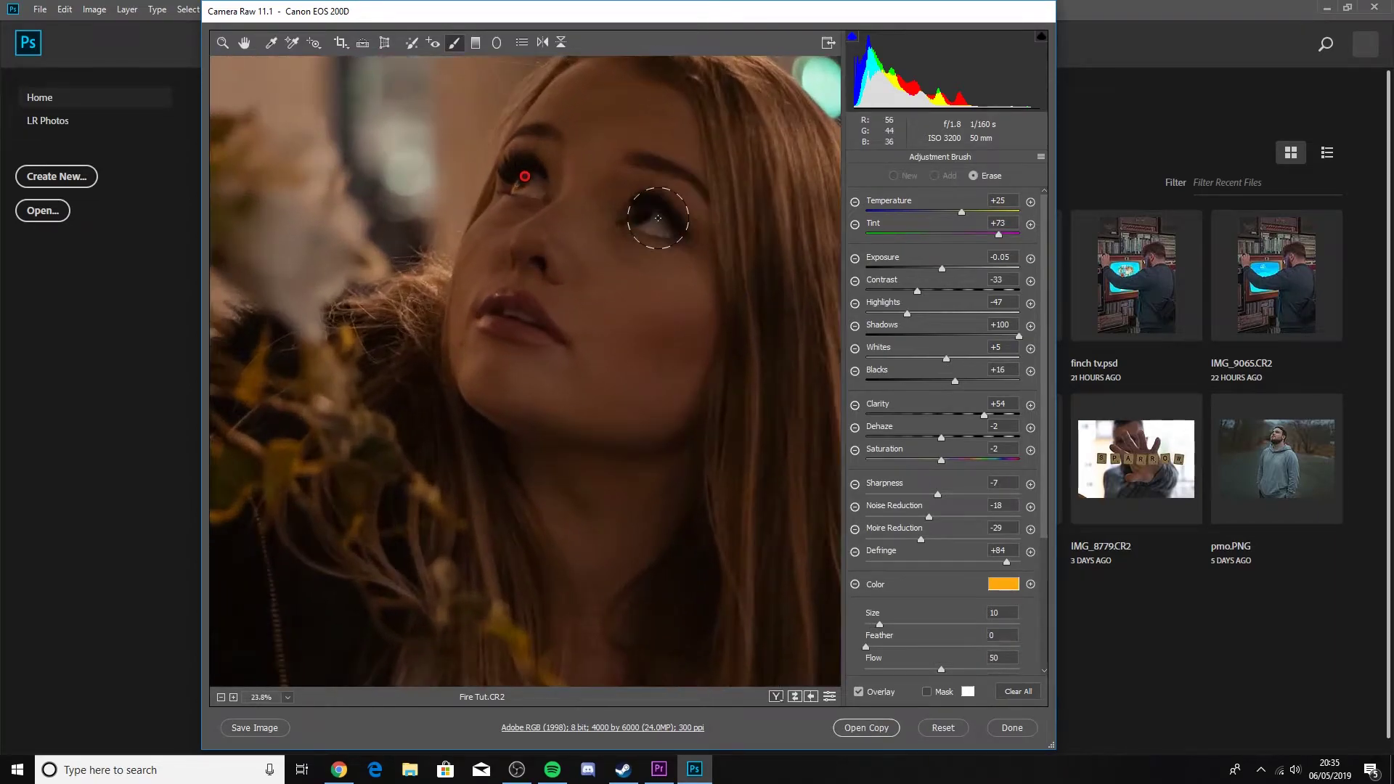
{"action": "scroll", "coordinate": [691, 193], "scroll_direction": "up", "scroll_amount": 5}
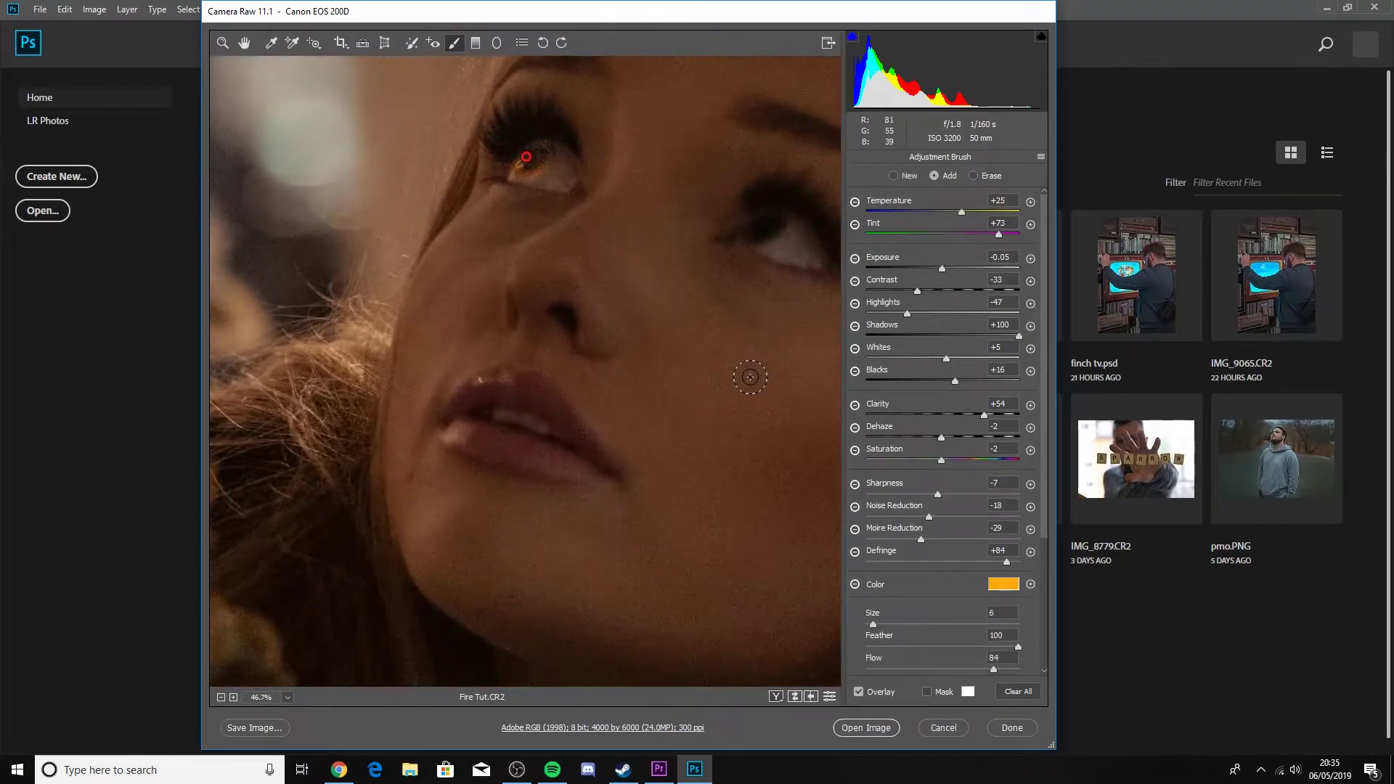
{"action": "right_click", "coordinate": [773, 328]}
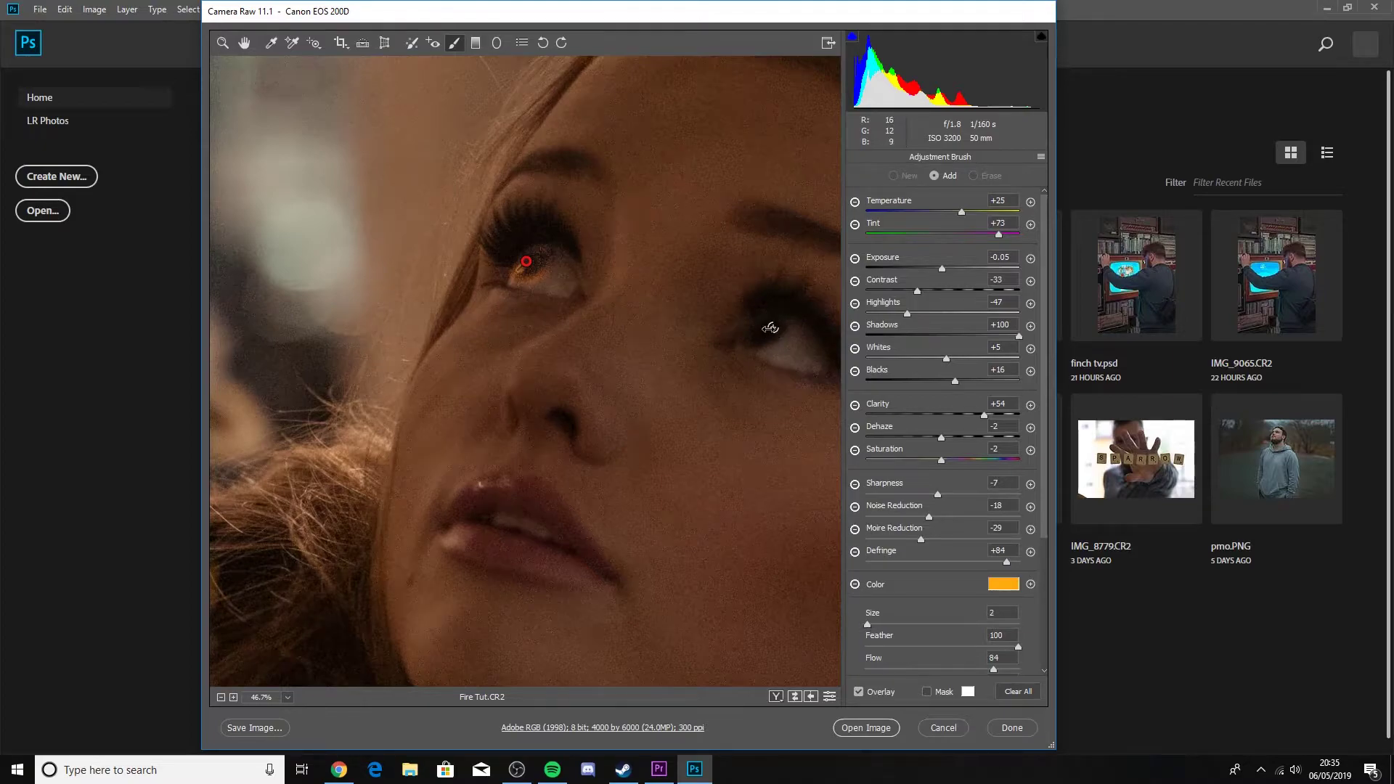
{"action": "left_click_drag", "start_coordinate": [779, 324], "coordinate": [754, 345]}
{"action": "scroll", "coordinate": [710, 338], "scroll_direction": "down", "scroll_amount": 6}
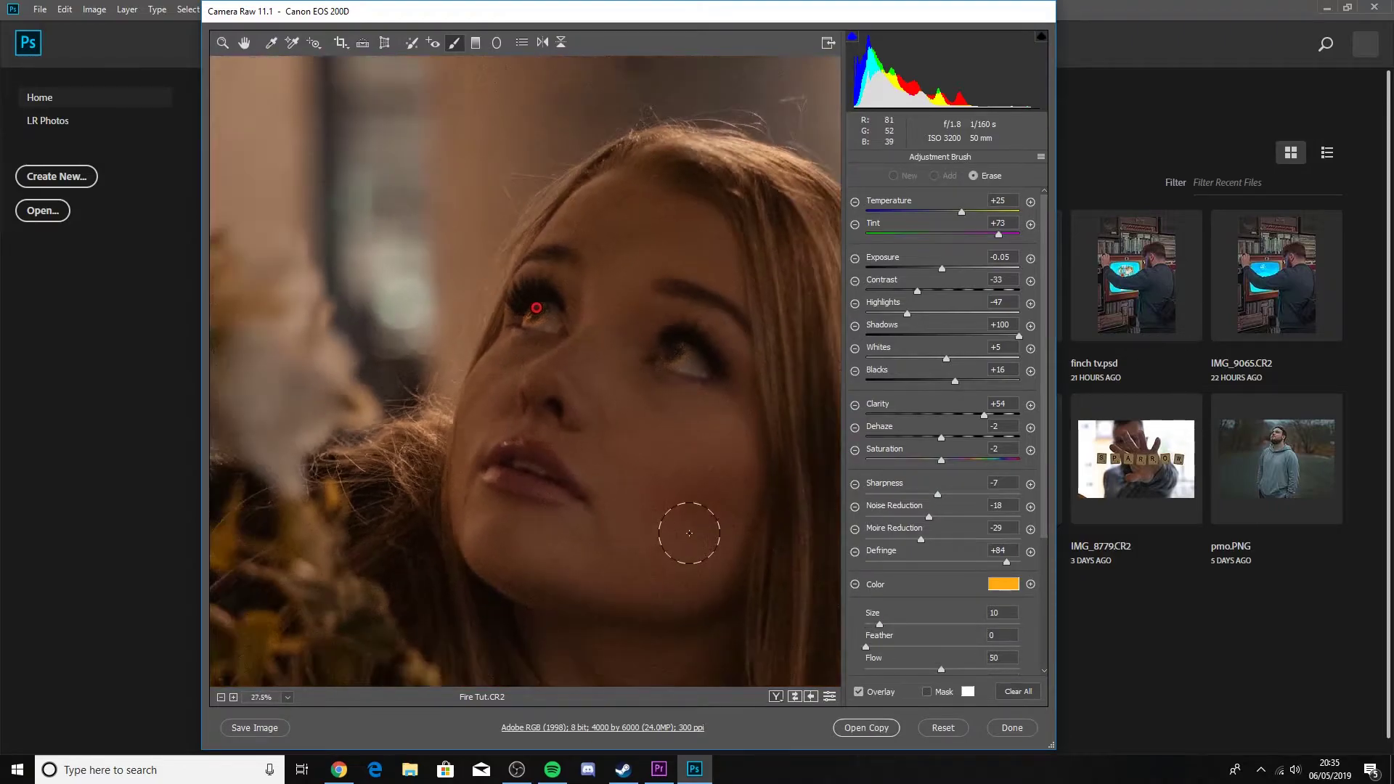
- Add a graduated filter from the photo's upper-left corner across the face with exposure -0.45, contrast -55 and highlights -63
{"action": "scroll", "coordinate": [692, 528], "scroll_direction": "down", "scroll_amount": 1}
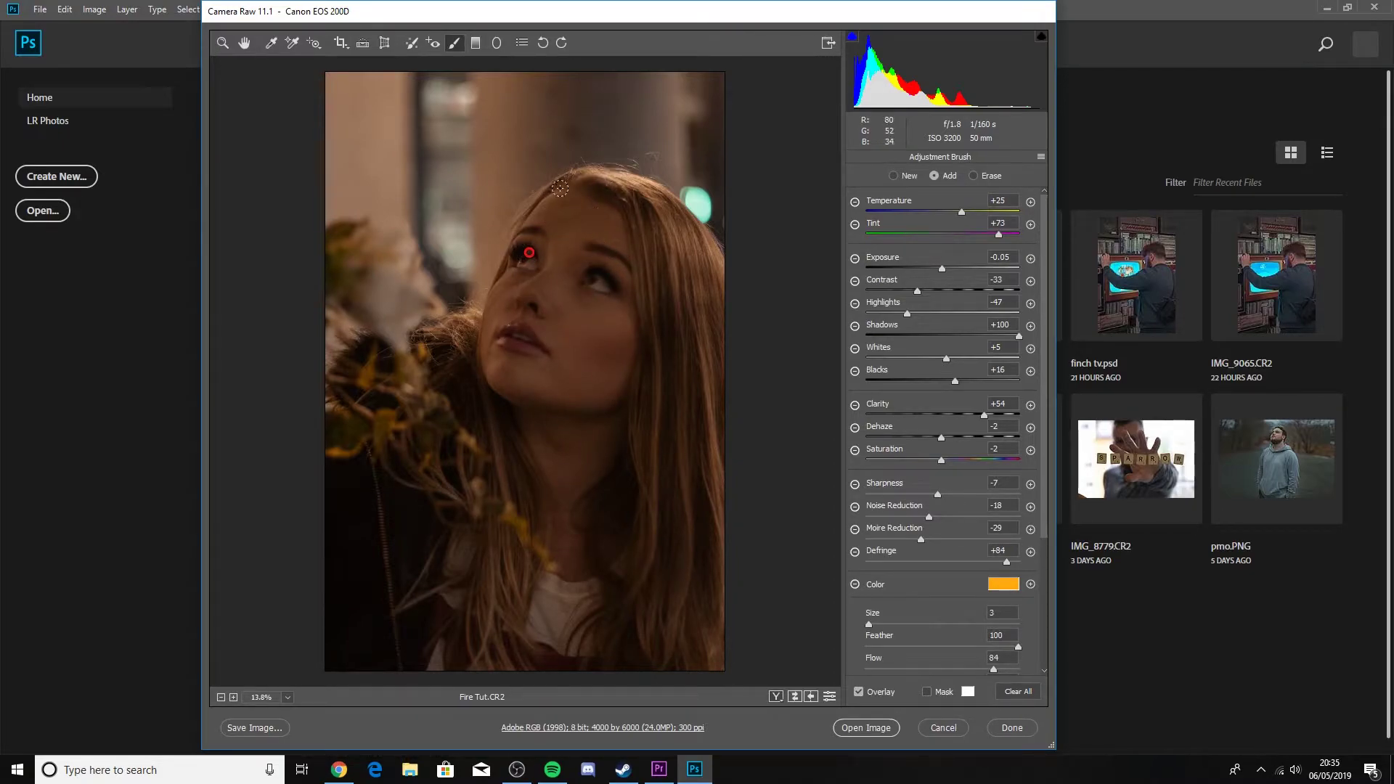
{"action": "left_click", "coordinate": [478, 45]}
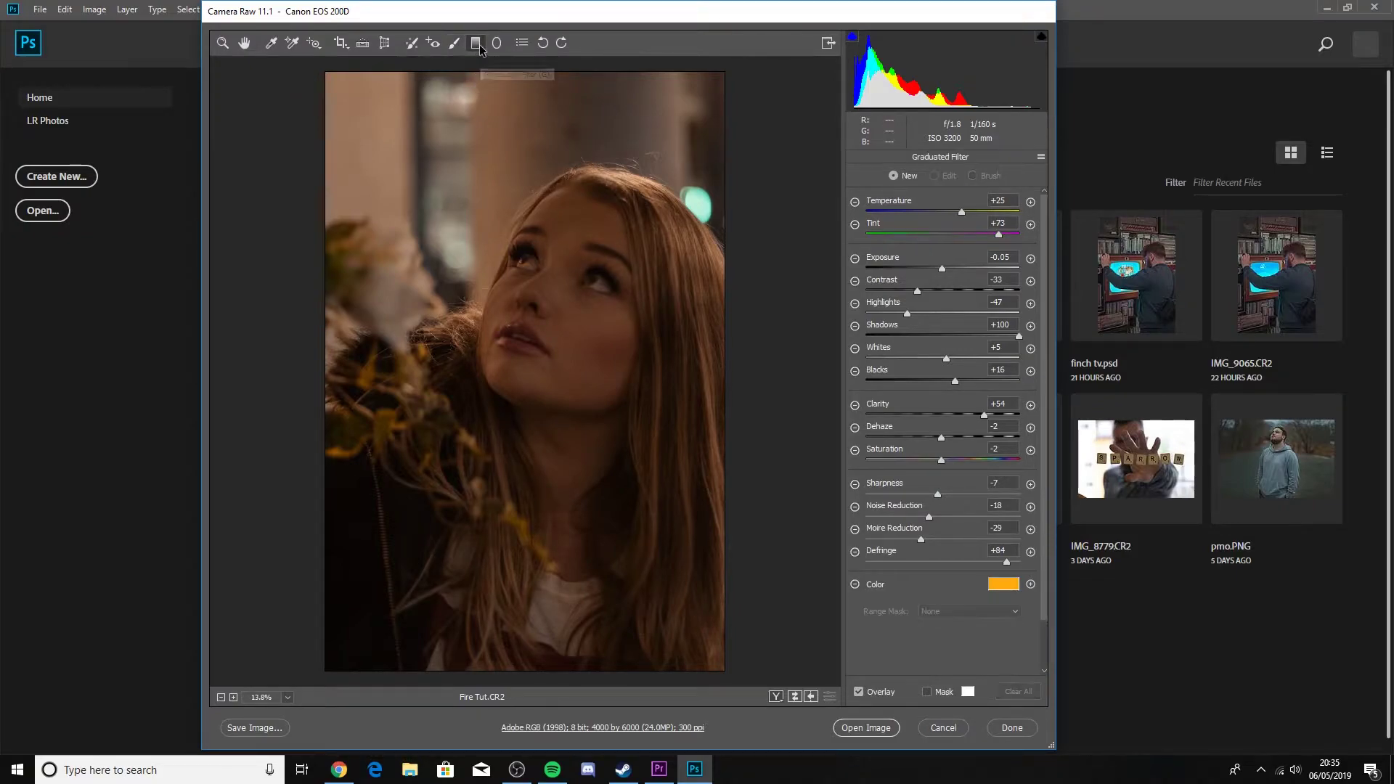
{"action": "left_click_drag", "start_coordinate": [319, 79], "coordinate": [686, 376]}
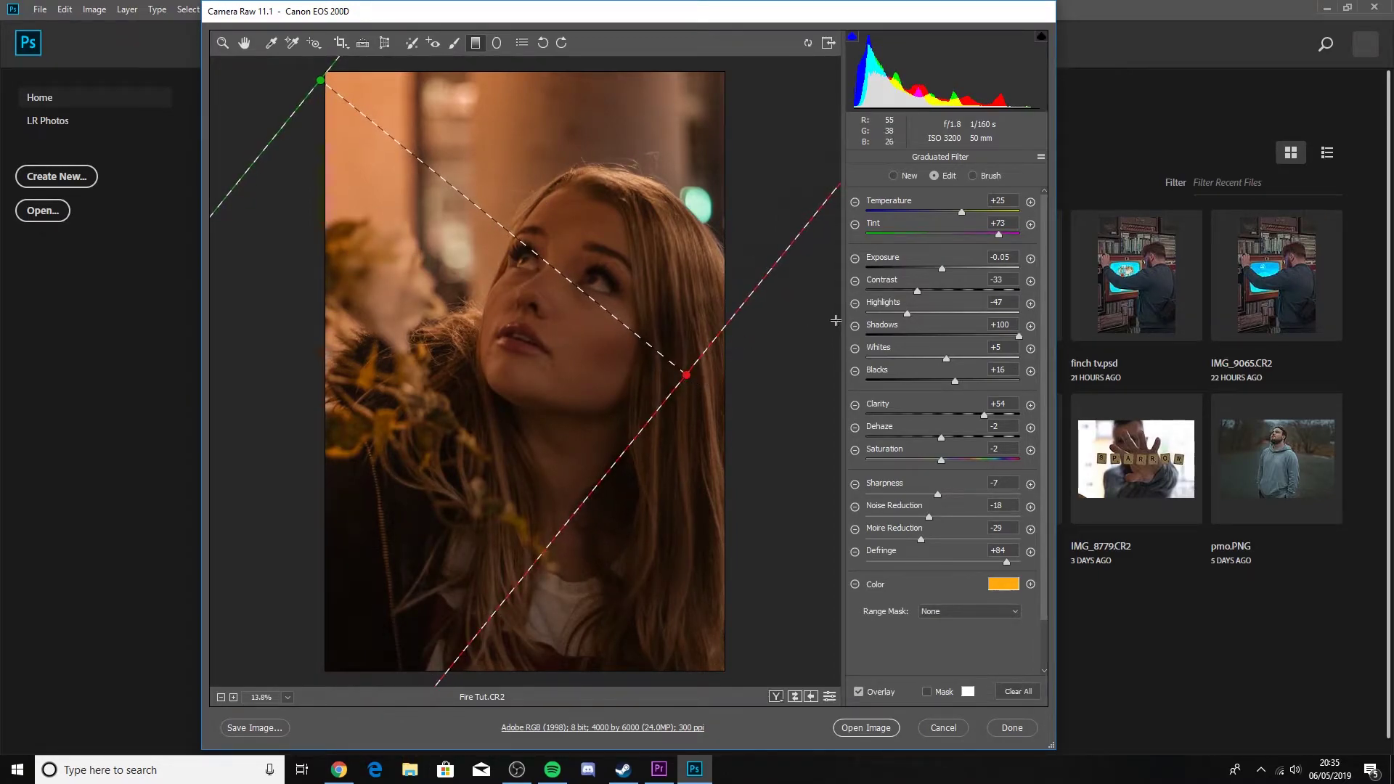
{"action": "left_click_drag", "start_coordinate": [941, 272], "coordinate": [897, 315]}
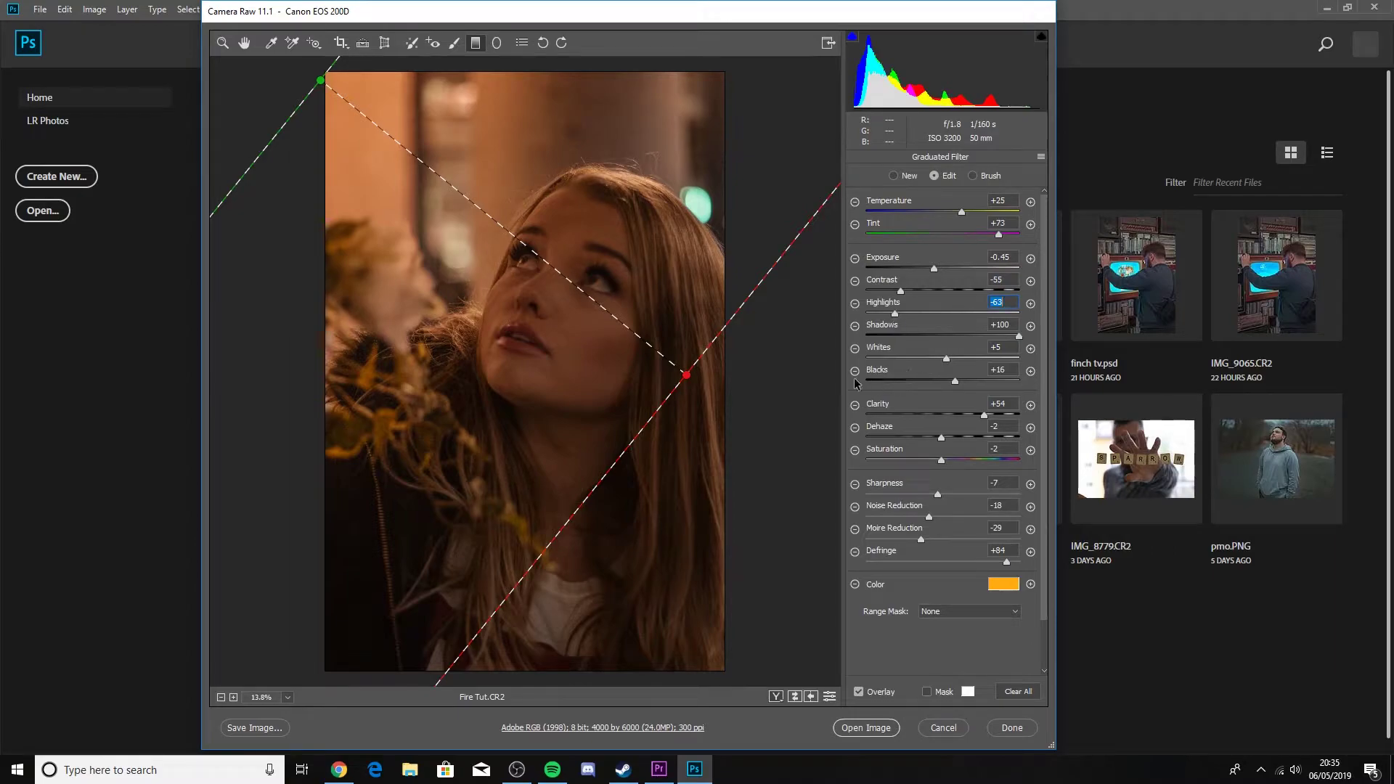
- Add a second graduated filter with exposure -4.00 from the photo's lower-right corner to the face and open the image in Photoshop
{"action": "left_click", "coordinate": [908, 177]}
{"action": "left_click", "coordinate": [934, 269]}
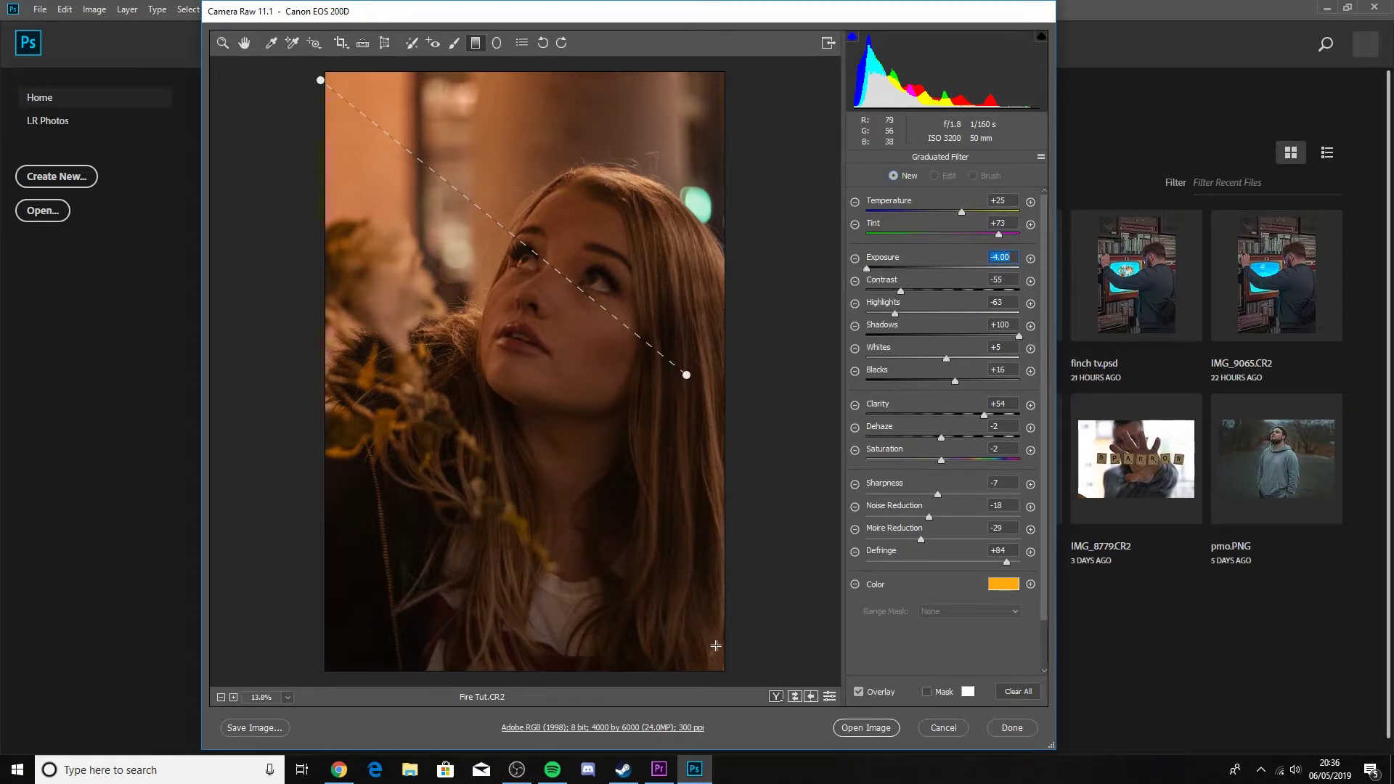
{"action": "left_click_drag", "start_coordinate": [740, 677], "coordinate": [501, 309]}
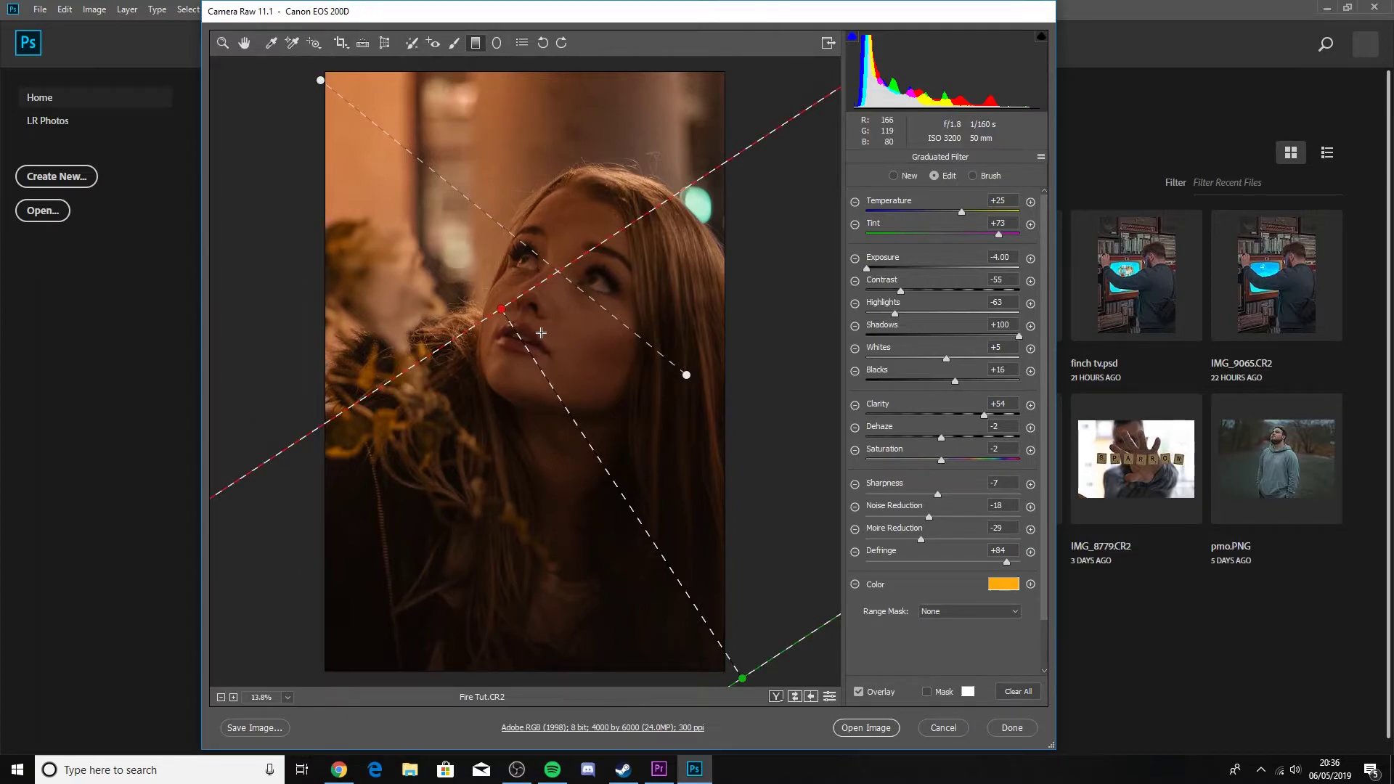
{"action": "left_click_drag", "start_coordinate": [503, 310], "coordinate": [504, 315]}
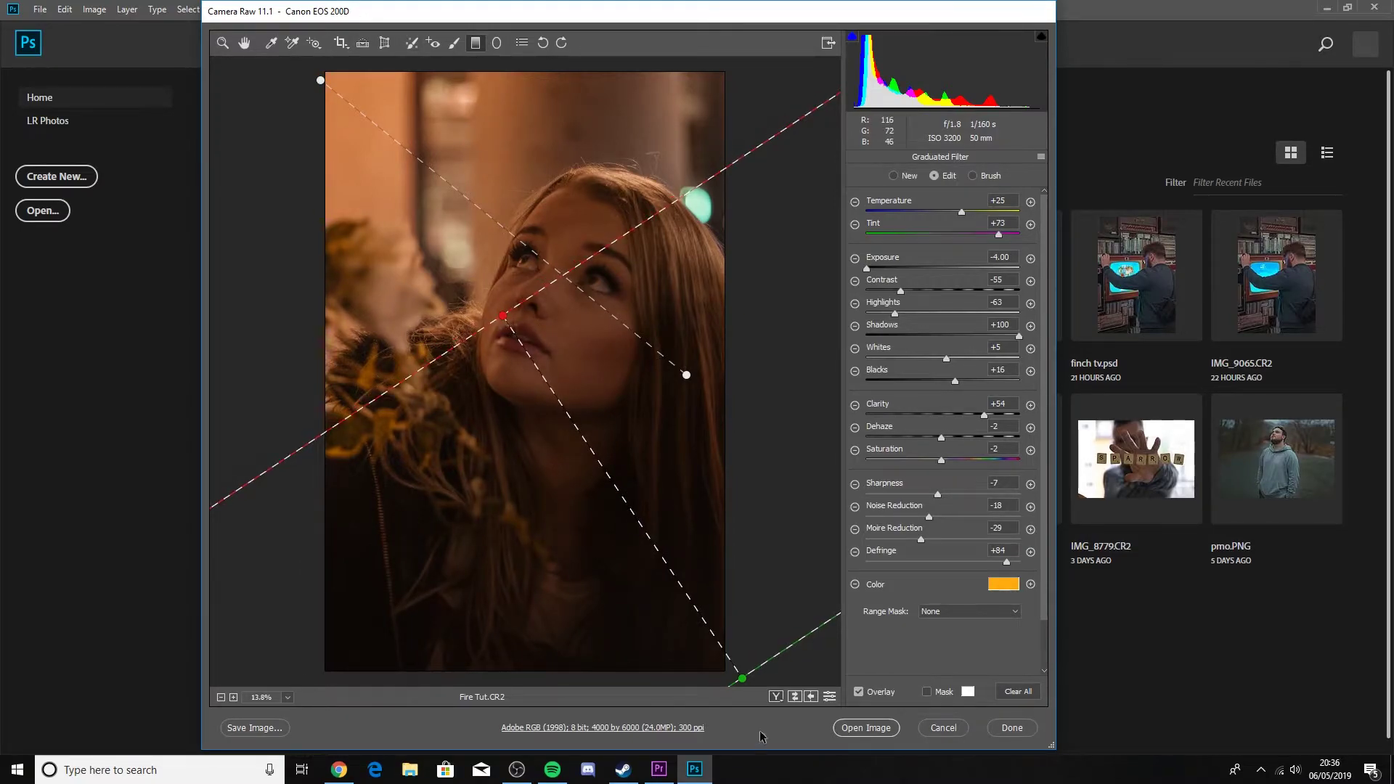
{"action": "left_click", "coordinate": [850, 730]}
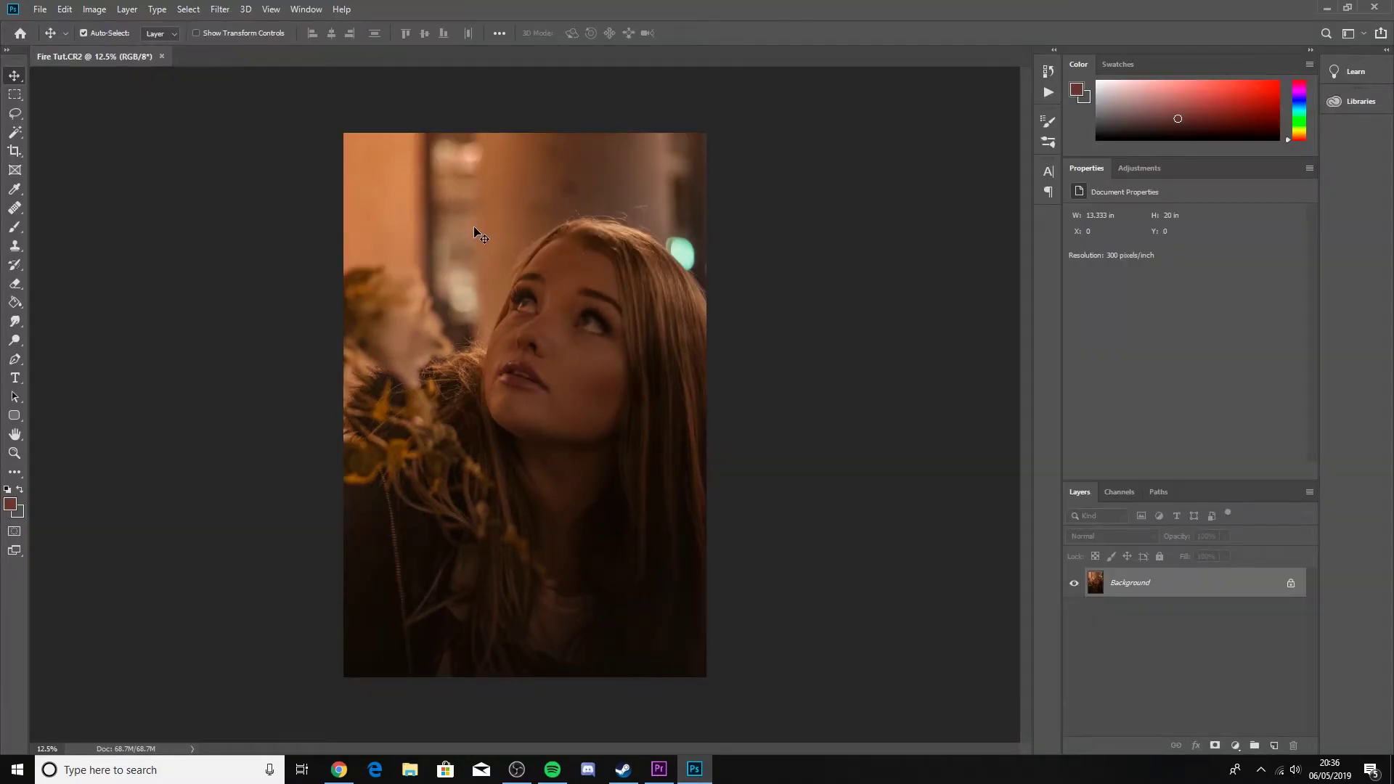
- Switch to Chrome, search Google Images for "fire" and copy the Wikipedia picture of a single tall flame on black
{"action": "left_click", "coordinate": [339, 769]}
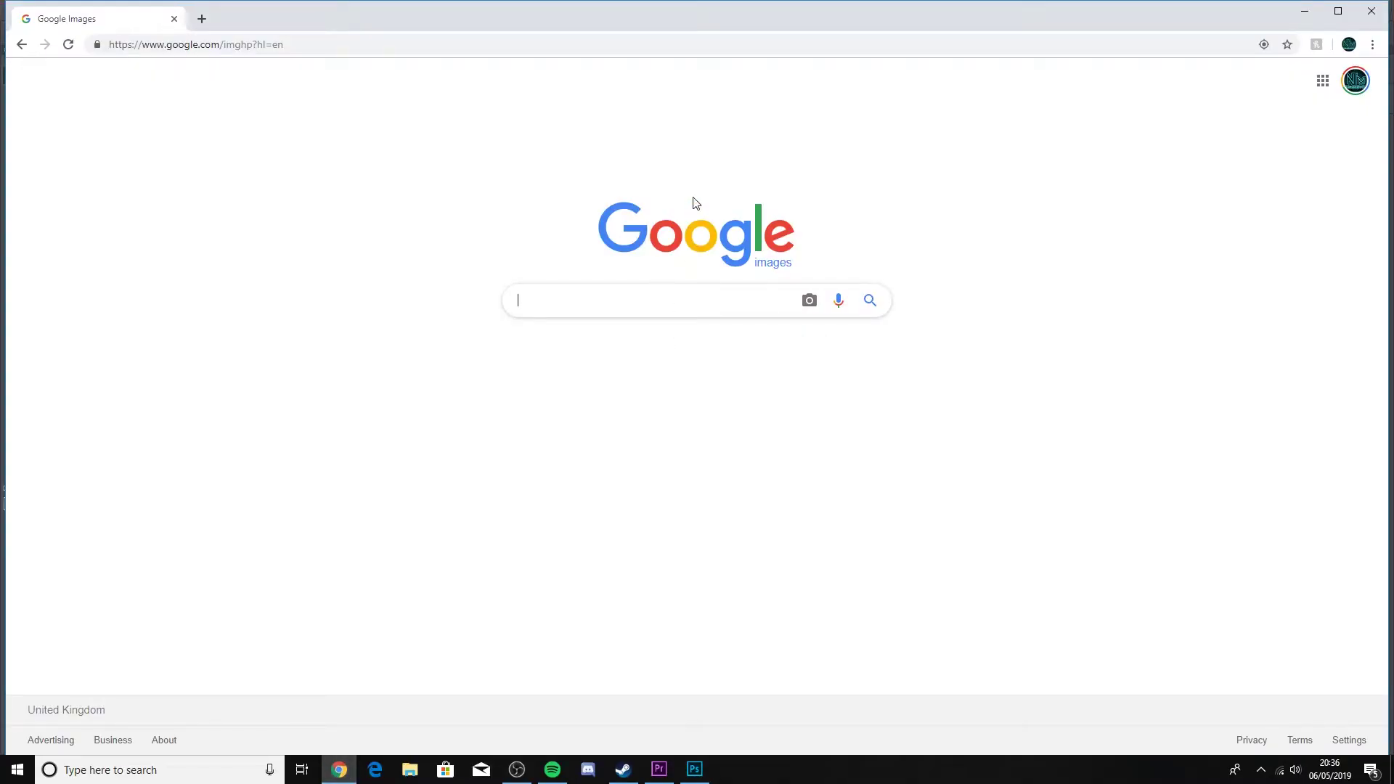
{"action": "type", "text": "fire"}
{"action": "key", "text": "Return"}
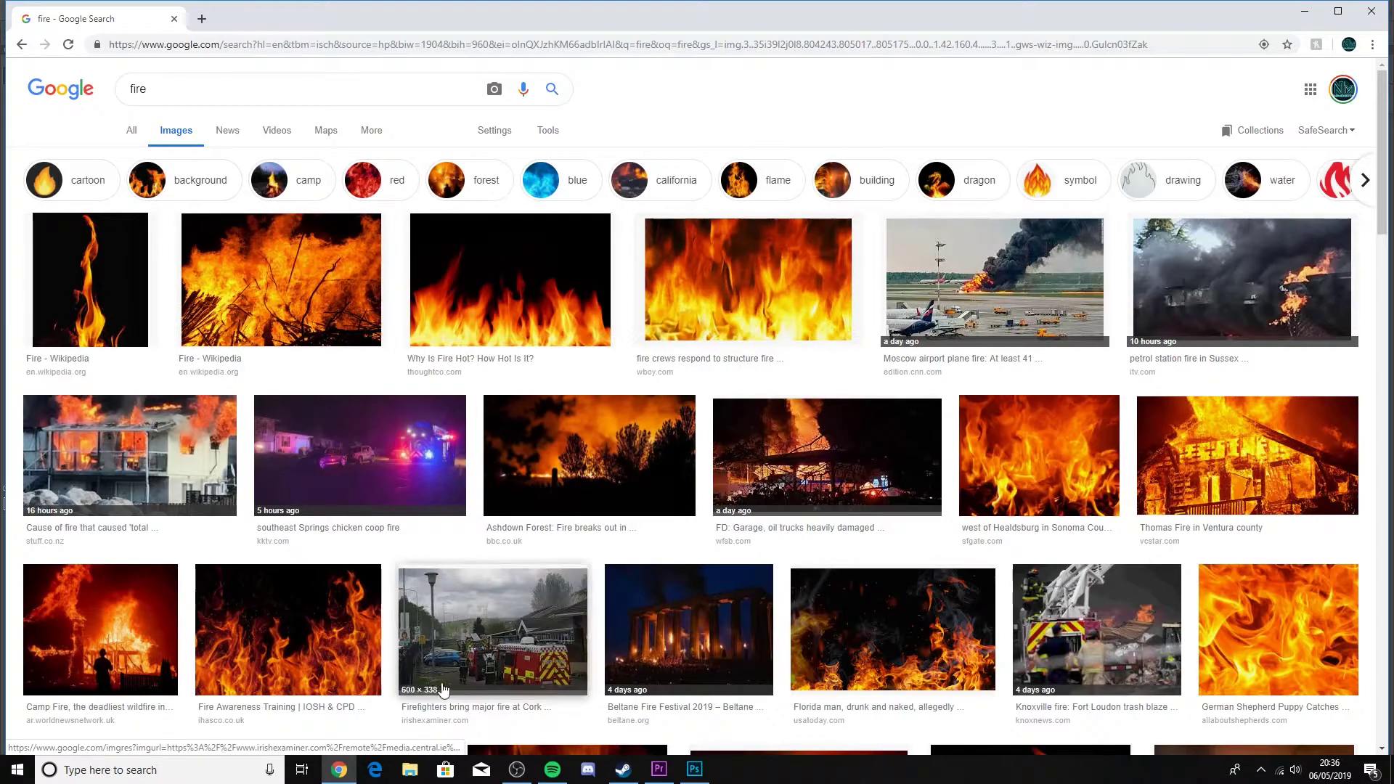
{"action": "left_click", "coordinate": [109, 295]}
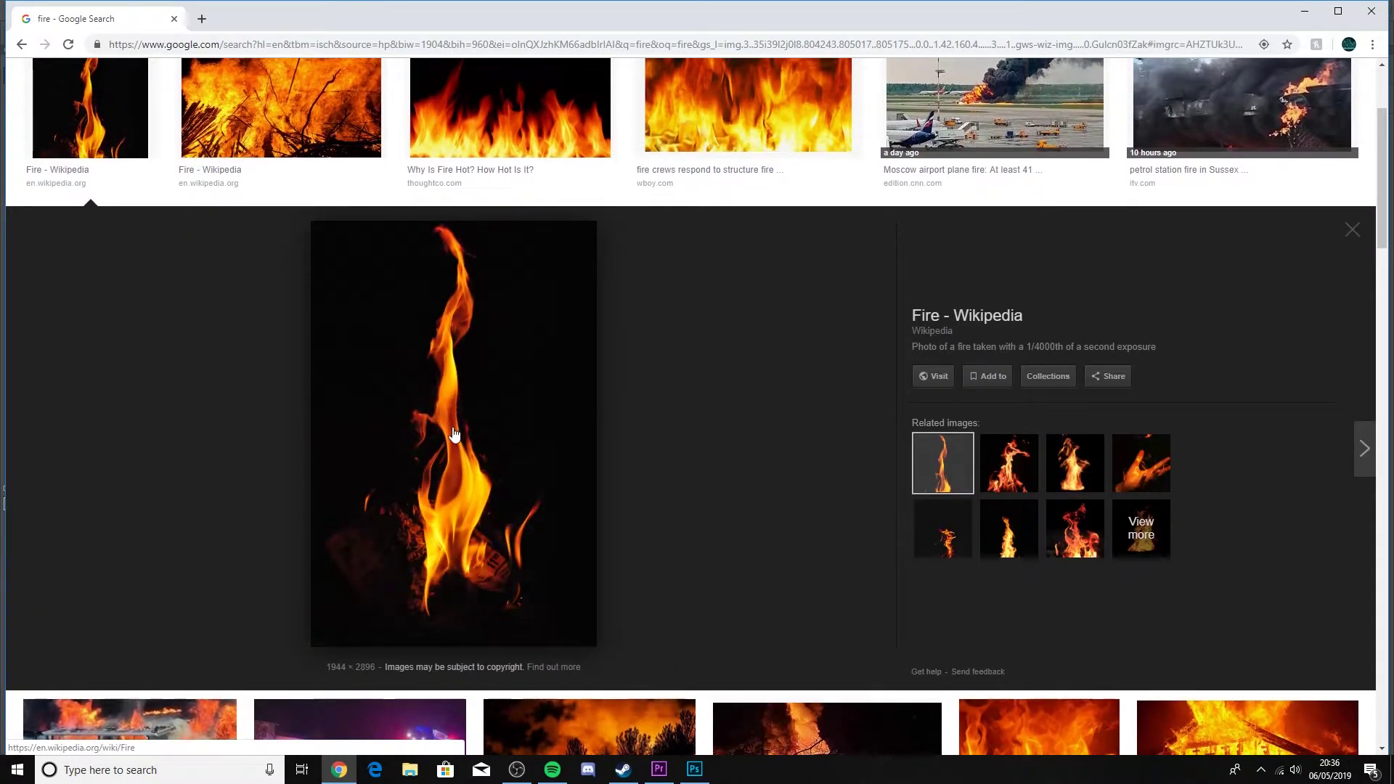
{"action": "right_click", "coordinate": [455, 403]}
{"action": "left_click", "coordinate": [526, 549]}
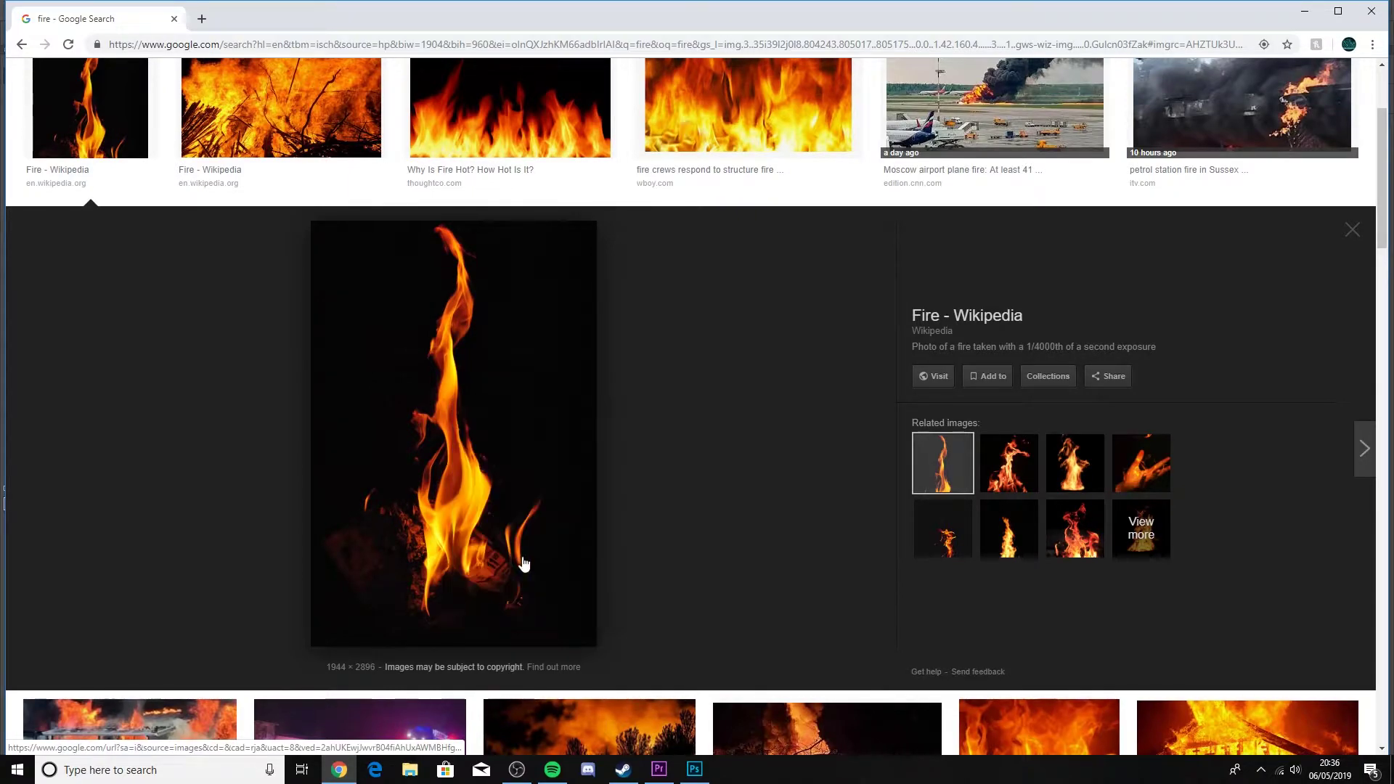
- Paste the flame picture into the portrait in Photoshop and set its layer's blend mode to Screen
{"action": "key", "text": "alt+Tab"}
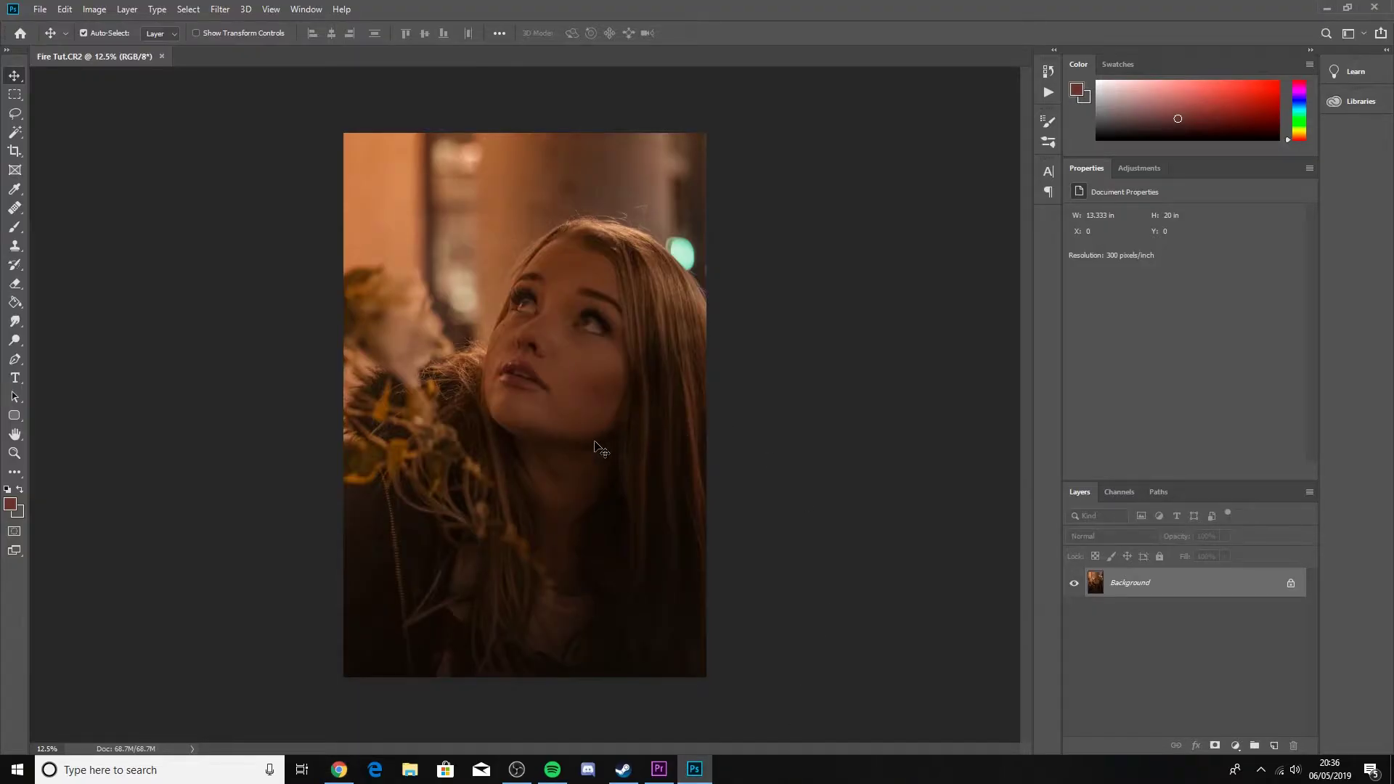
{"action": "key", "text": "ctrl+v"}
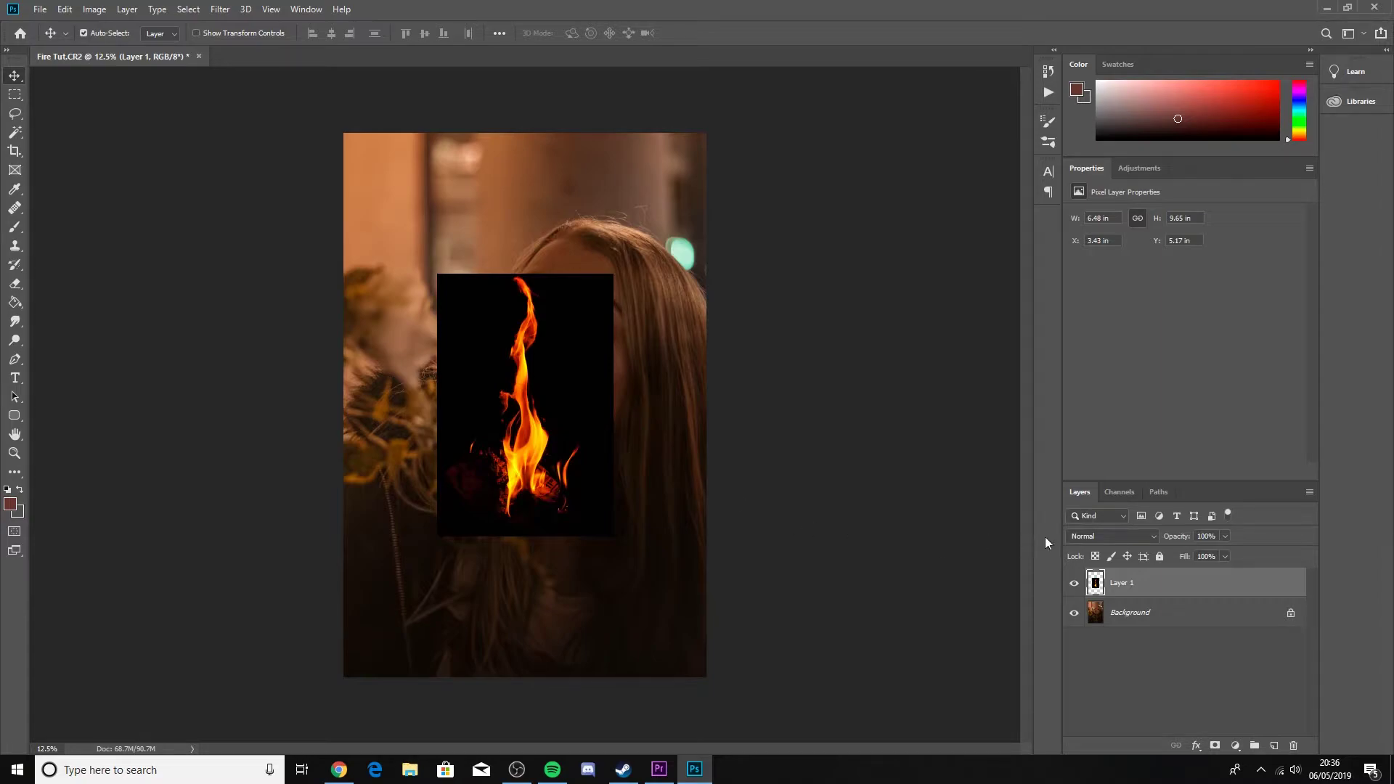
{"action": "left_click", "coordinate": [1089, 537]}
{"action": "left_click", "coordinate": [1090, 517]}
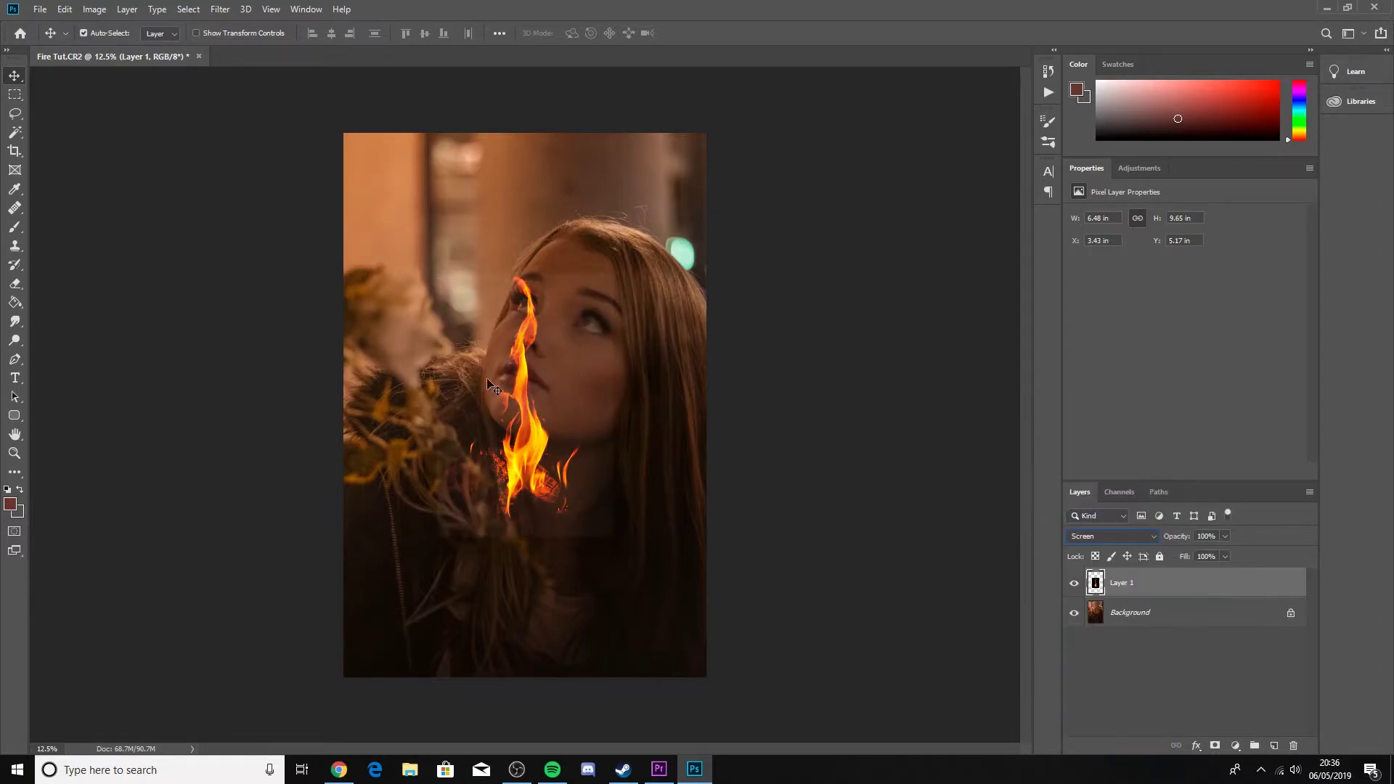
- Erase the visible rectangular edges around the pasted flame with a soft eraser at 0% hardness
{"action": "left_click", "coordinate": [15, 284]}
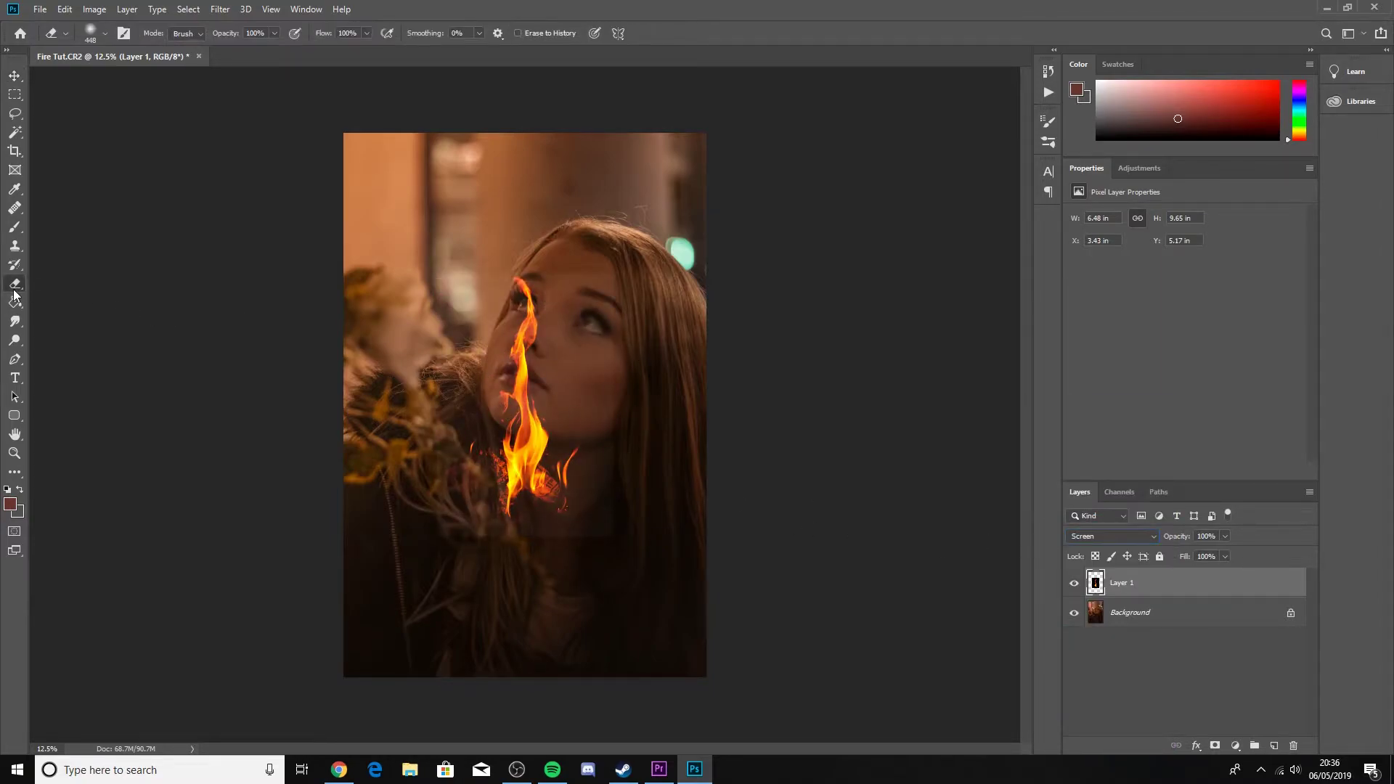
{"action": "right_click", "coordinate": [633, 274]}
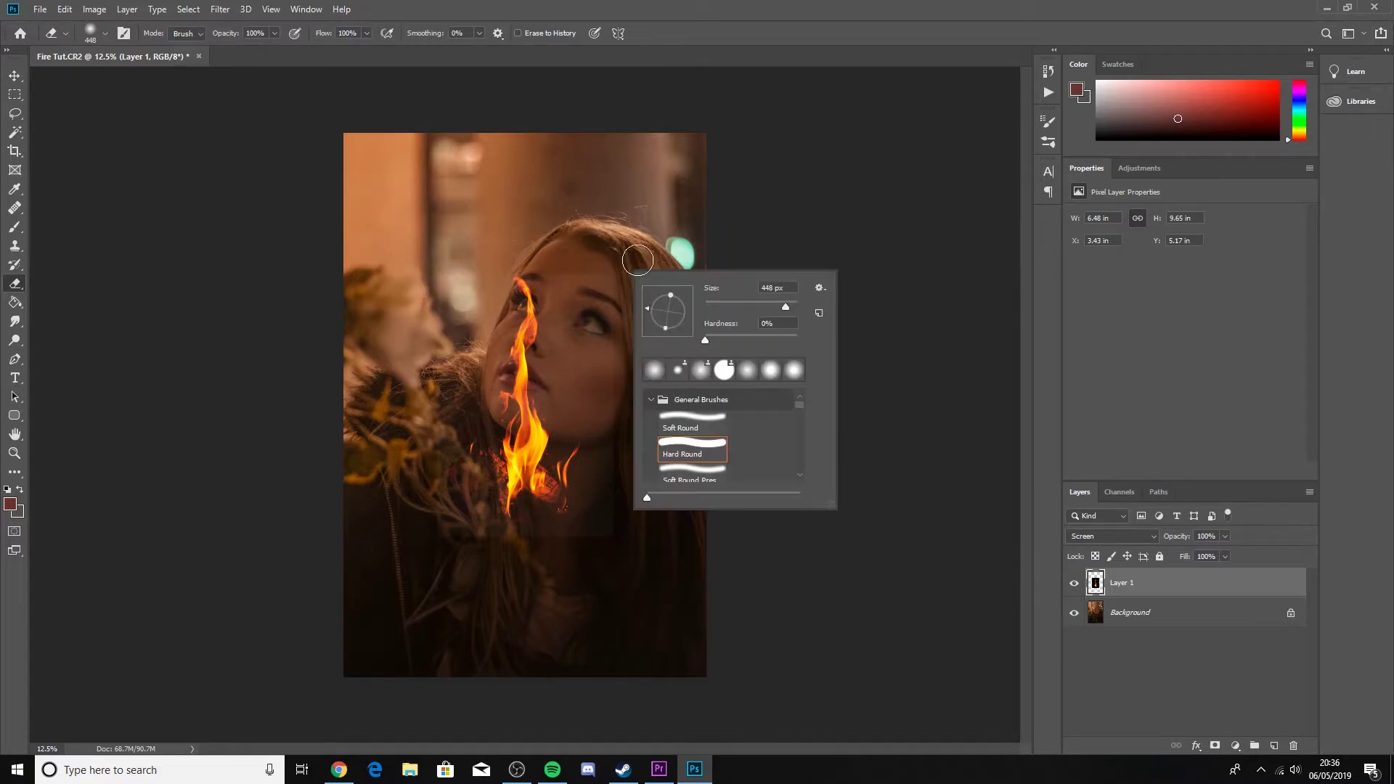
{"action": "left_click", "coordinate": [587, 243]}
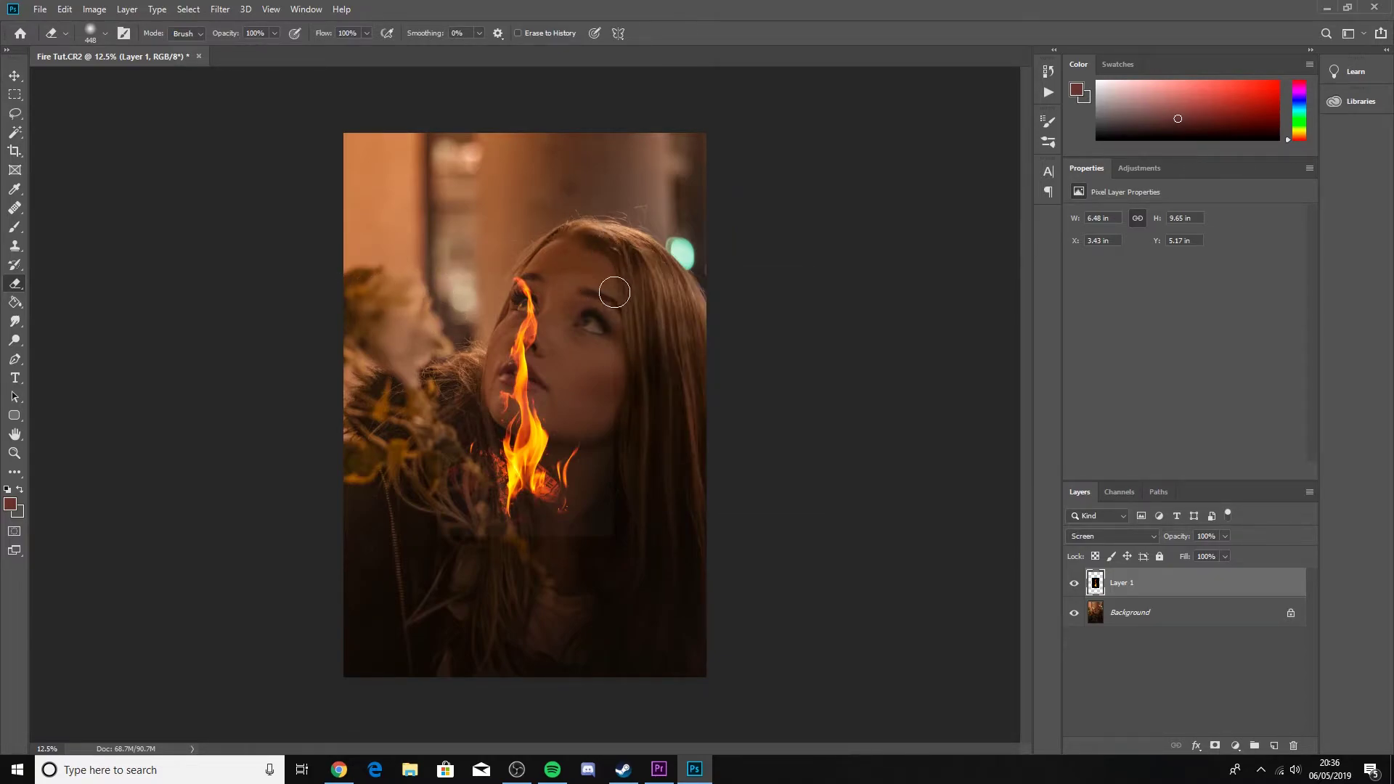
{"action": "mouse_move", "coordinate": [609, 339]}
{"action": "left_mouse_down"}
{"action": "mouse_move", "coordinate": [618, 503]}
{"action": "mouse_move", "coordinate": [600, 528]}
{"action": "mouse_move", "coordinate": [520, 541]}
{"action": "mouse_move", "coordinate": [452, 523]}
{"action": "left_mouse_up"}
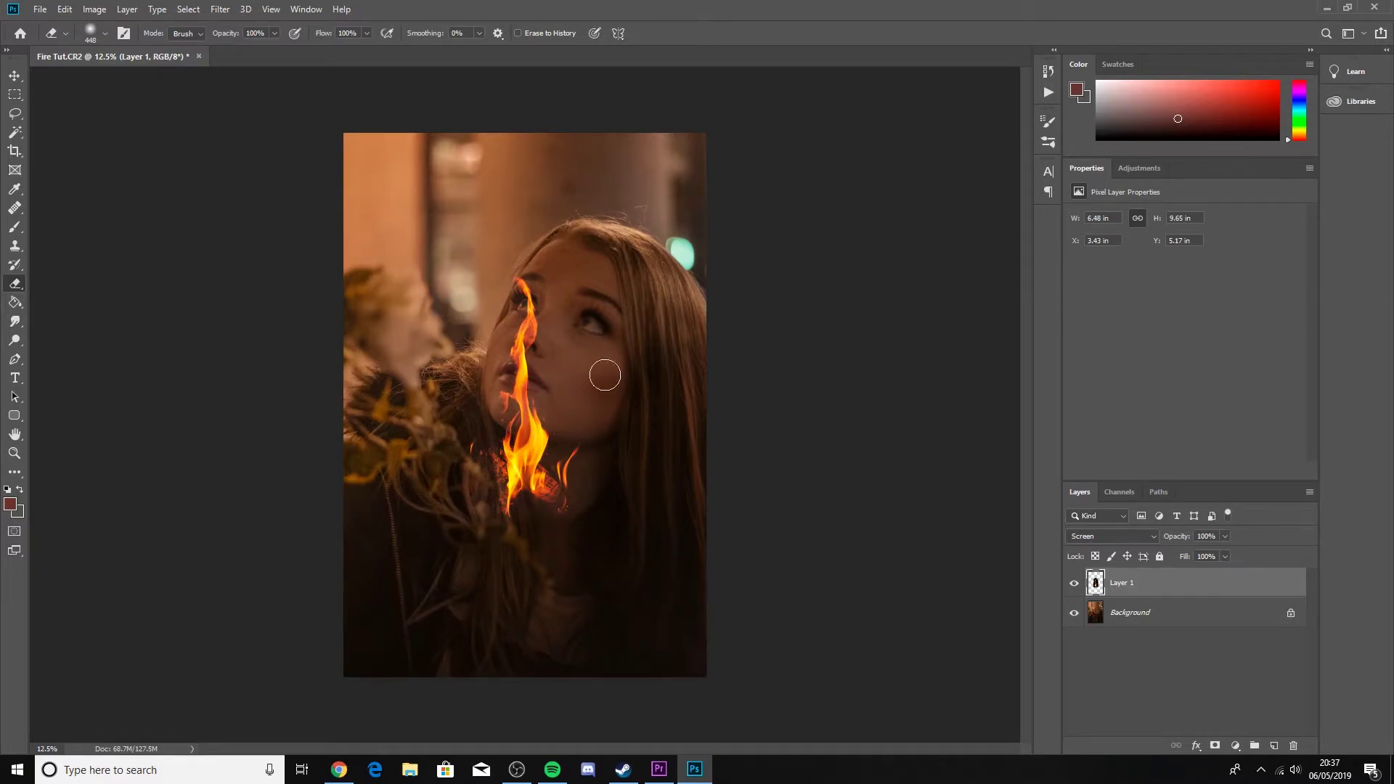
- Free-transform the flame layer: rotate it, enlarge it to about 15.9 by 21.5 in and place it over the woman's head
{"action": "key", "text": "ctrl+t"}
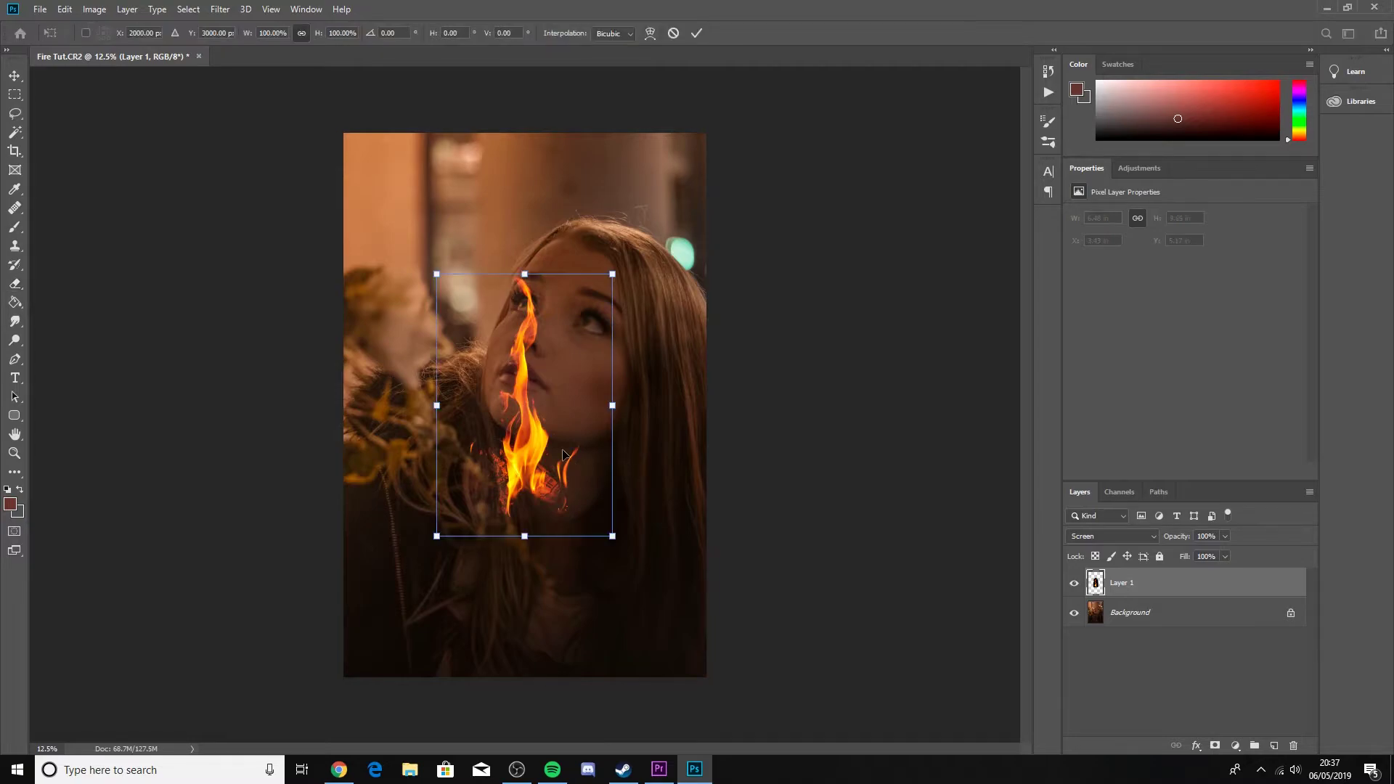
{"action": "left_click_drag", "start_coordinate": [639, 435], "coordinate": [657, 410]}
{"action": "left_click_drag", "start_coordinate": [561, 394], "coordinate": [629, 258]}
{"action": "left_click_drag", "start_coordinate": [699, 133], "coordinate": [703, 127]}
{"action": "left_click_drag", "start_coordinate": [748, 242], "coordinate": [760, 276]}
{"action": "left_click_drag", "start_coordinate": [620, 345], "coordinate": [647, 307]}
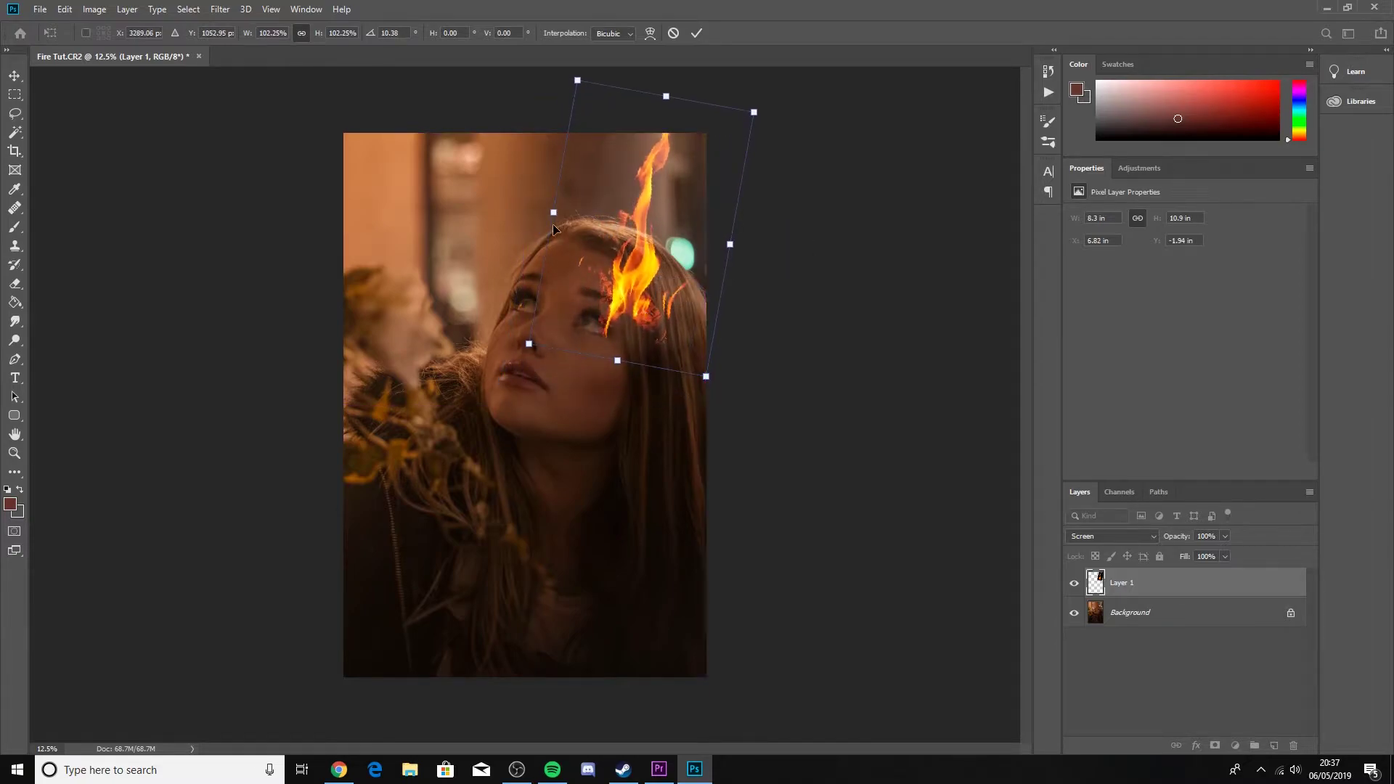
{"action": "left_click_drag", "start_coordinate": [530, 346], "coordinate": [303, 495]}
{"action": "mouse_move", "coordinate": [495, 396]}
{"action": "left_mouse_down"}
{"action": "mouse_move", "coordinate": [597, 270]}
{"action": "mouse_move", "coordinate": [586, 191]}
{"action": "left_mouse_up"}
{"action": "left_click", "coordinate": [697, 32]}
- Duplicate the flame layer and hide the original beneath the copy
{"action": "key", "text": "e"}
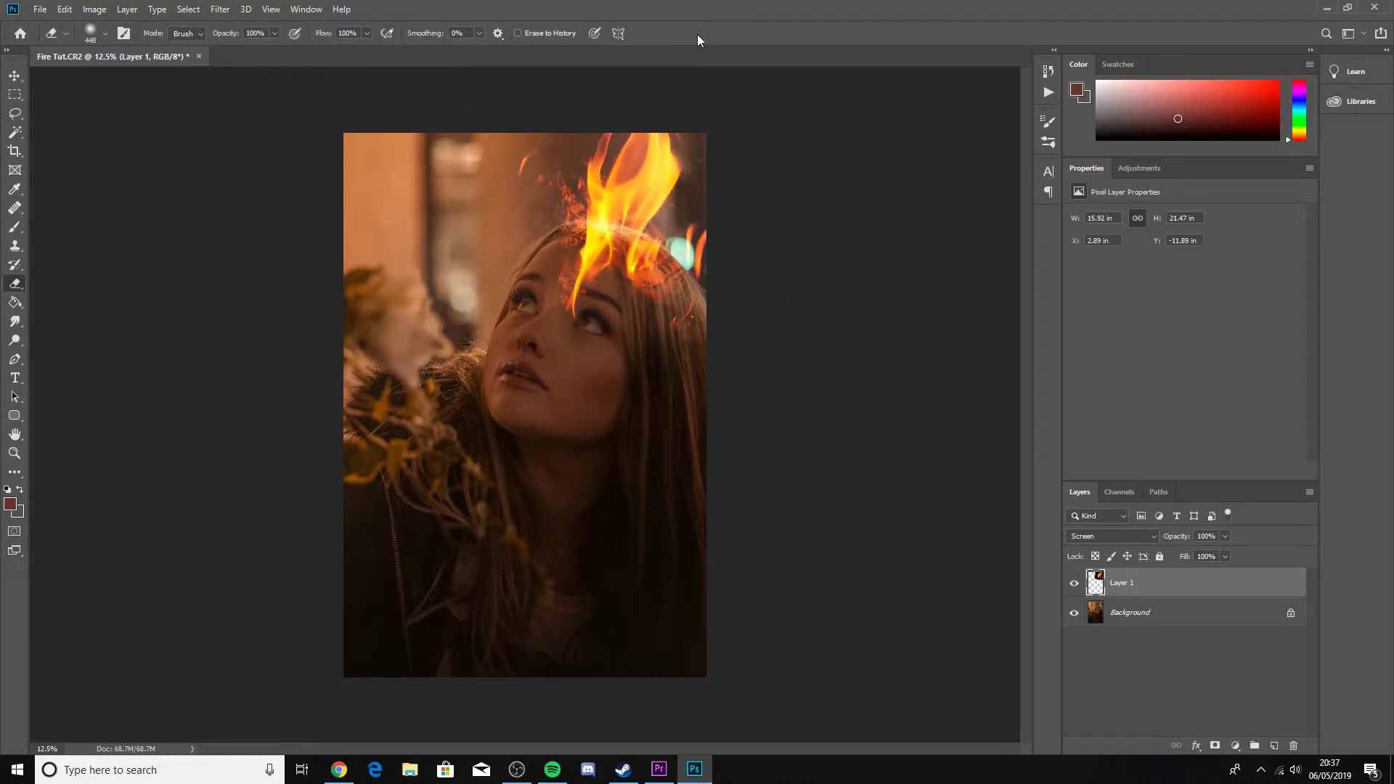
{"action": "key", "text": "ctrl+j"}
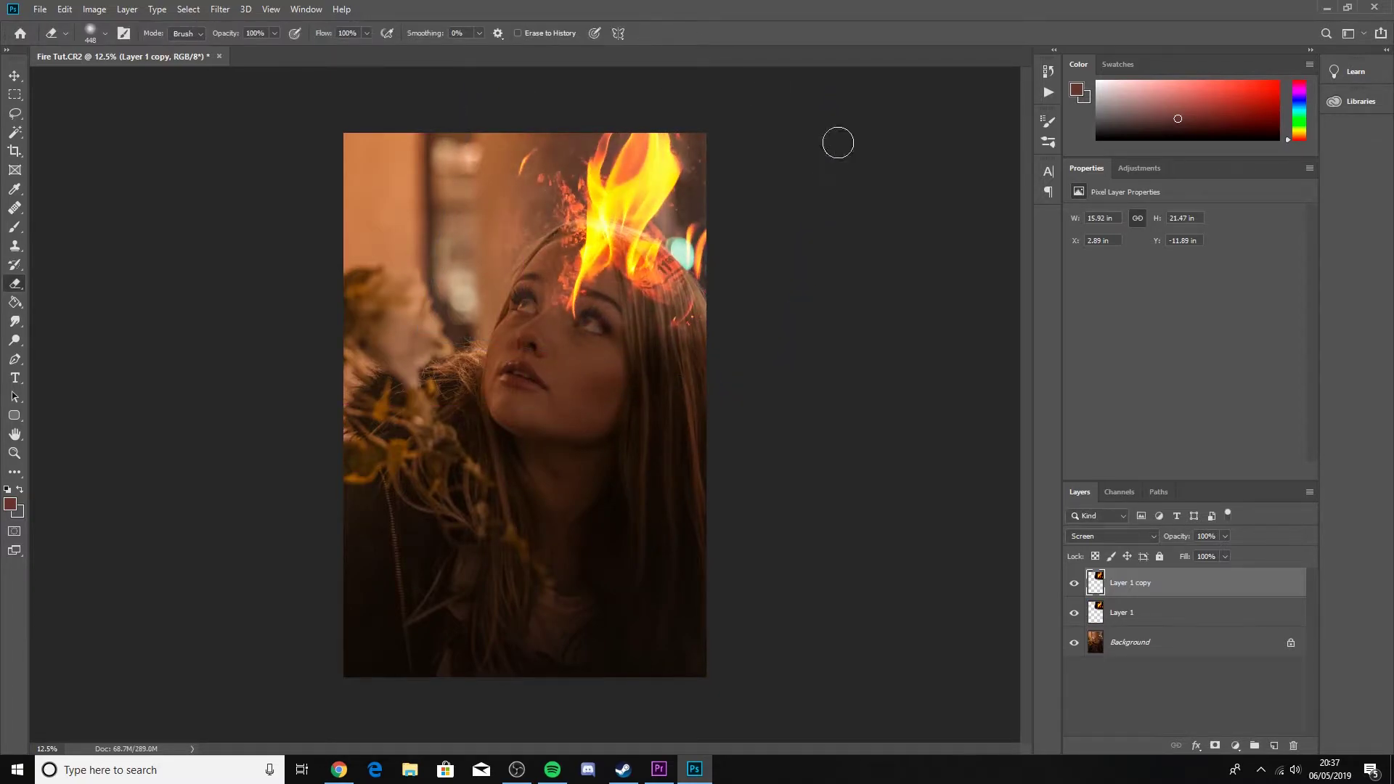
{"action": "left_click", "coordinate": [1075, 614]}
{"action": "left_click", "coordinate": [1076, 619]}
{"action": "left_click", "coordinate": [1076, 619]}
- Erase the stray embers and the flame parts covering the face and hair so the fire rises from behind the head
{"action": "scroll", "coordinate": [641, 243], "scroll_direction": "up", "scroll_amount": 4}
{"action": "scroll", "coordinate": [605, 268], "scroll_direction": "up", "scroll_amount": 2}
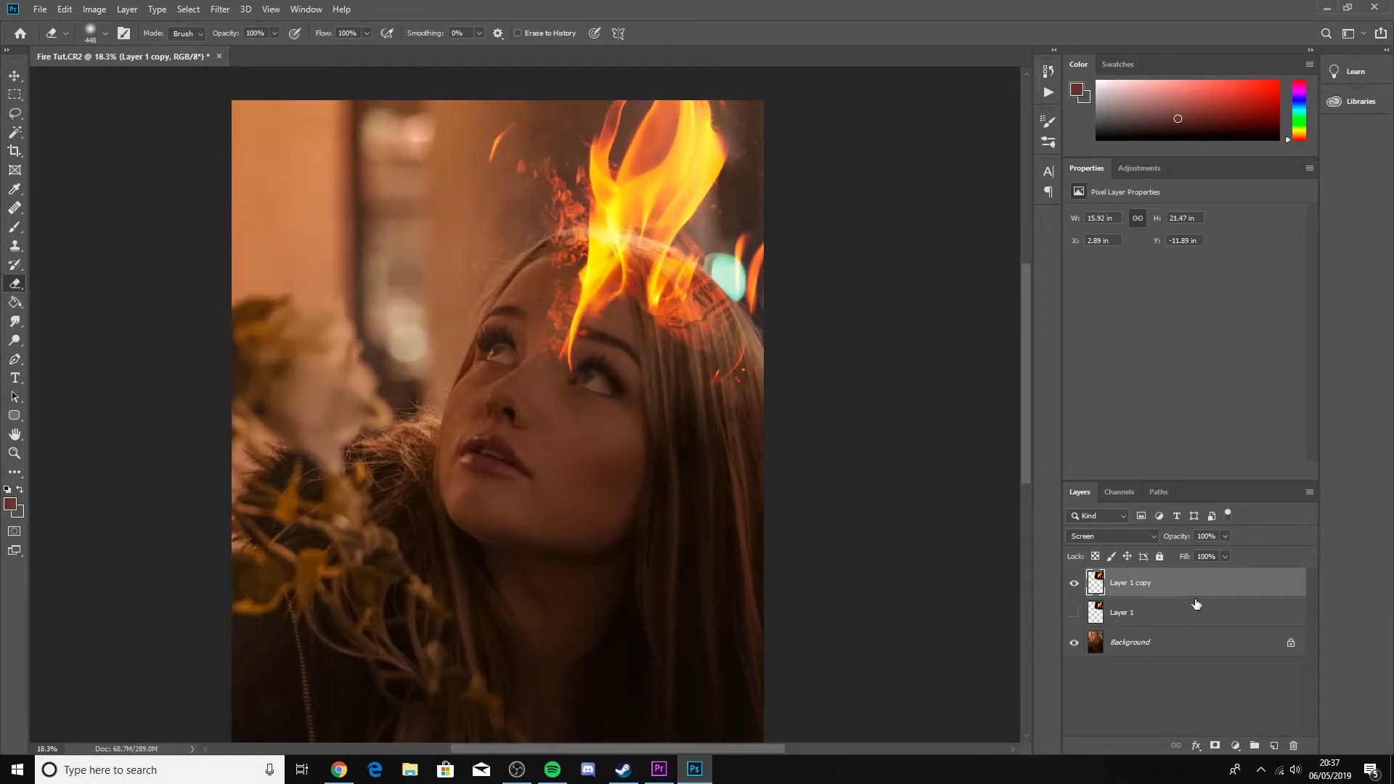
{"action": "mouse_move", "coordinate": [535, 193]}
{"action": "left_mouse_down"}
{"action": "mouse_move", "coordinate": [547, 225]}
{"action": "mouse_move", "coordinate": [533, 328]}
{"action": "mouse_move", "coordinate": [487, 290]}
{"action": "mouse_move", "coordinate": [458, 212]}
{"action": "mouse_move", "coordinate": [492, 149]}
{"action": "mouse_move", "coordinate": [530, 121]}
{"action": "left_mouse_up"}
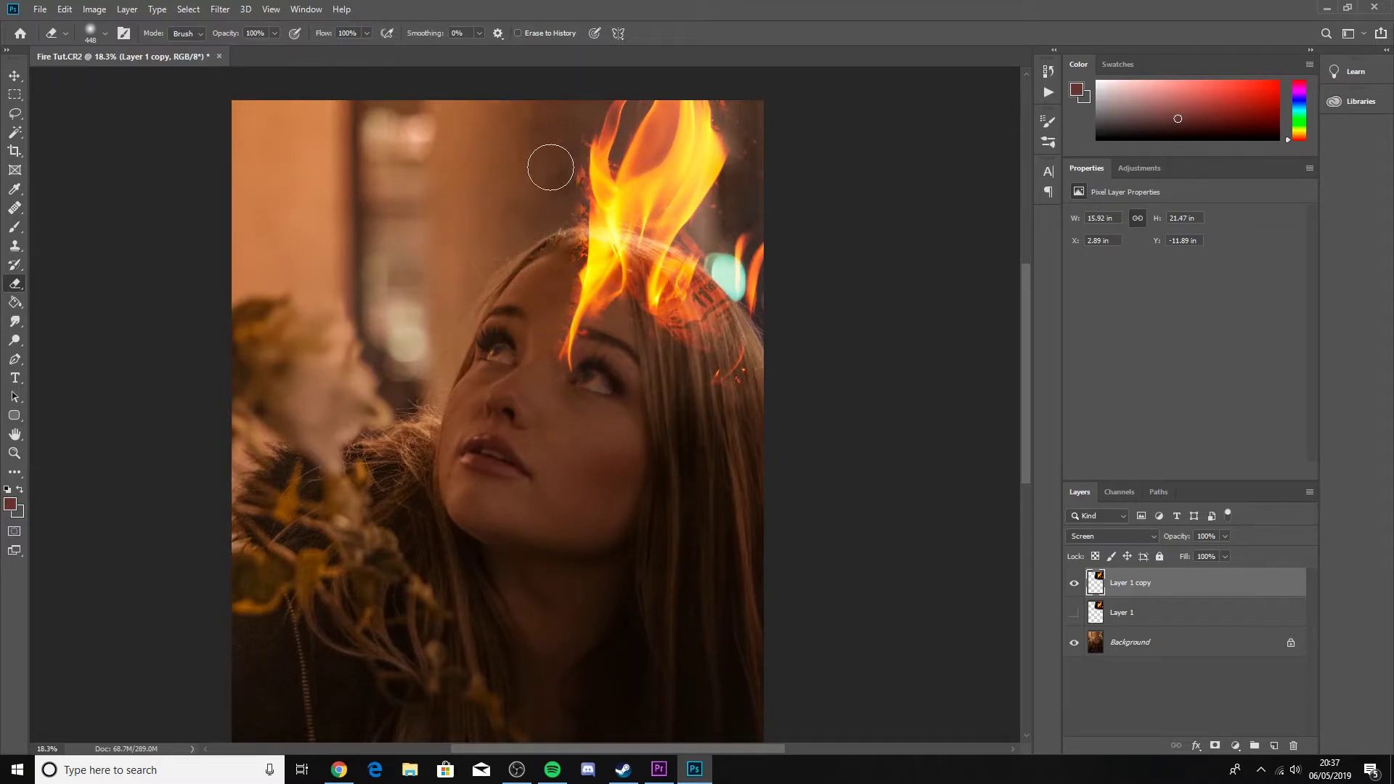
{"action": "mouse_move", "coordinate": [768, 157]}
{"action": "left_mouse_down"}
{"action": "mouse_move", "coordinate": [787, 292]}
{"action": "mouse_move", "coordinate": [757, 245]}
{"action": "mouse_move", "coordinate": [796, 315]}
{"action": "left_mouse_up"}
{"action": "mouse_move", "coordinate": [687, 407]}
{"action": "left_mouse_down"}
{"action": "mouse_move", "coordinate": [728, 404]}
{"action": "mouse_move", "coordinate": [738, 364]}
{"action": "mouse_move", "coordinate": [681, 306]}
{"action": "mouse_move", "coordinate": [647, 346]}
{"action": "mouse_move", "coordinate": [586, 376]}
{"action": "mouse_move", "coordinate": [572, 330]}
{"action": "mouse_move", "coordinate": [618, 285]}
{"action": "mouse_move", "coordinate": [583, 258]}
{"action": "mouse_move", "coordinate": [684, 297]}
{"action": "mouse_move", "coordinate": [596, 257]}
{"action": "left_mouse_up"}
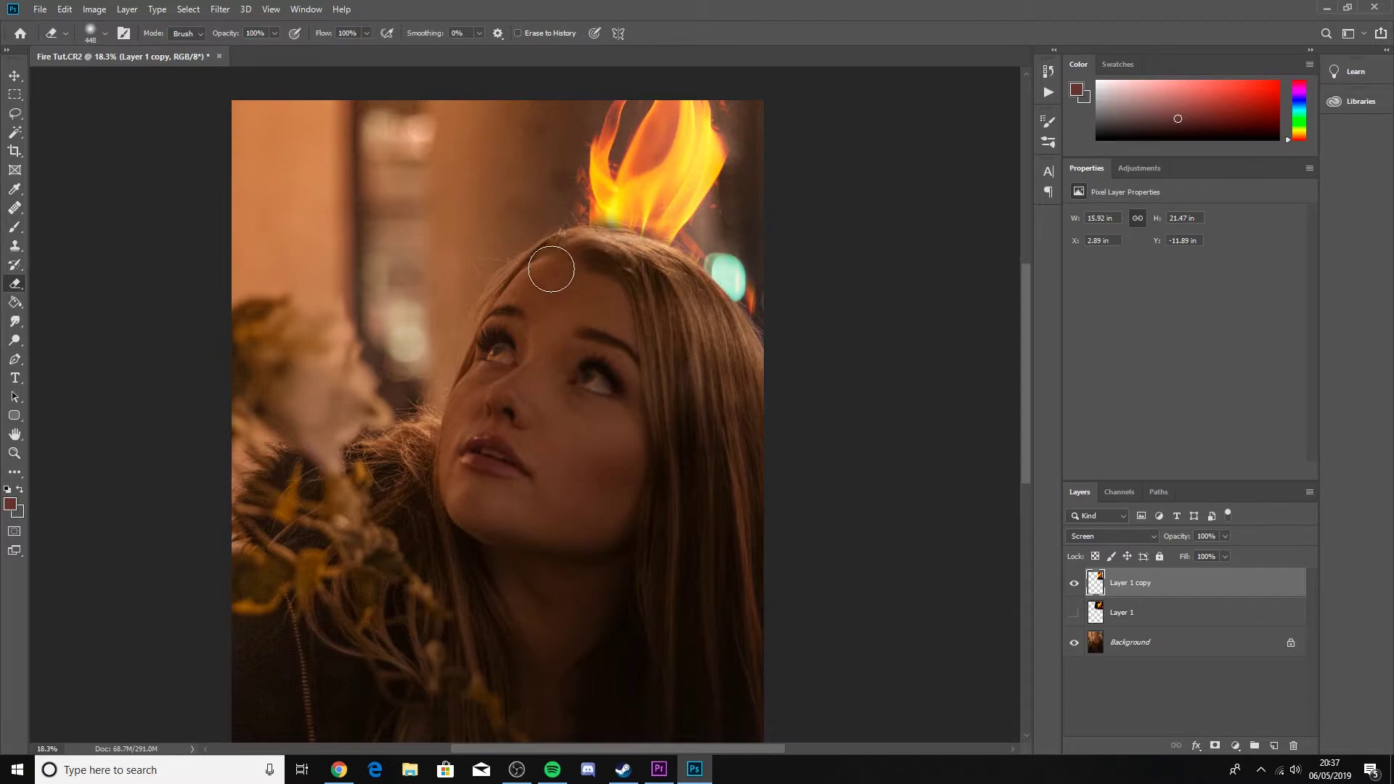
{"action": "scroll", "coordinate": [567, 356], "scroll_direction": "down", "scroll_amount": 2}
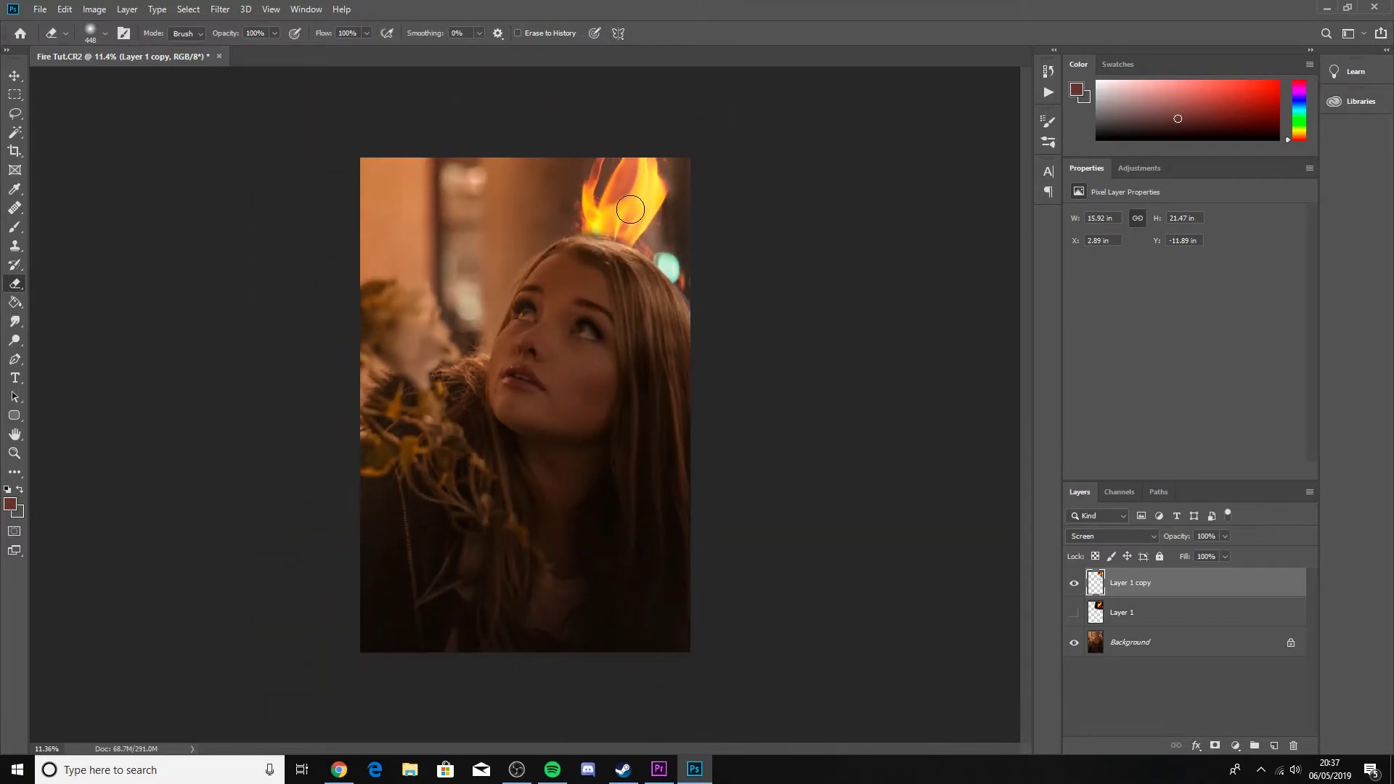
- Add a Satin effect in Soft Light mode to the flame copy with 47% opacity and a larger size
{"action": "double_click", "coordinate": [1190, 583]}
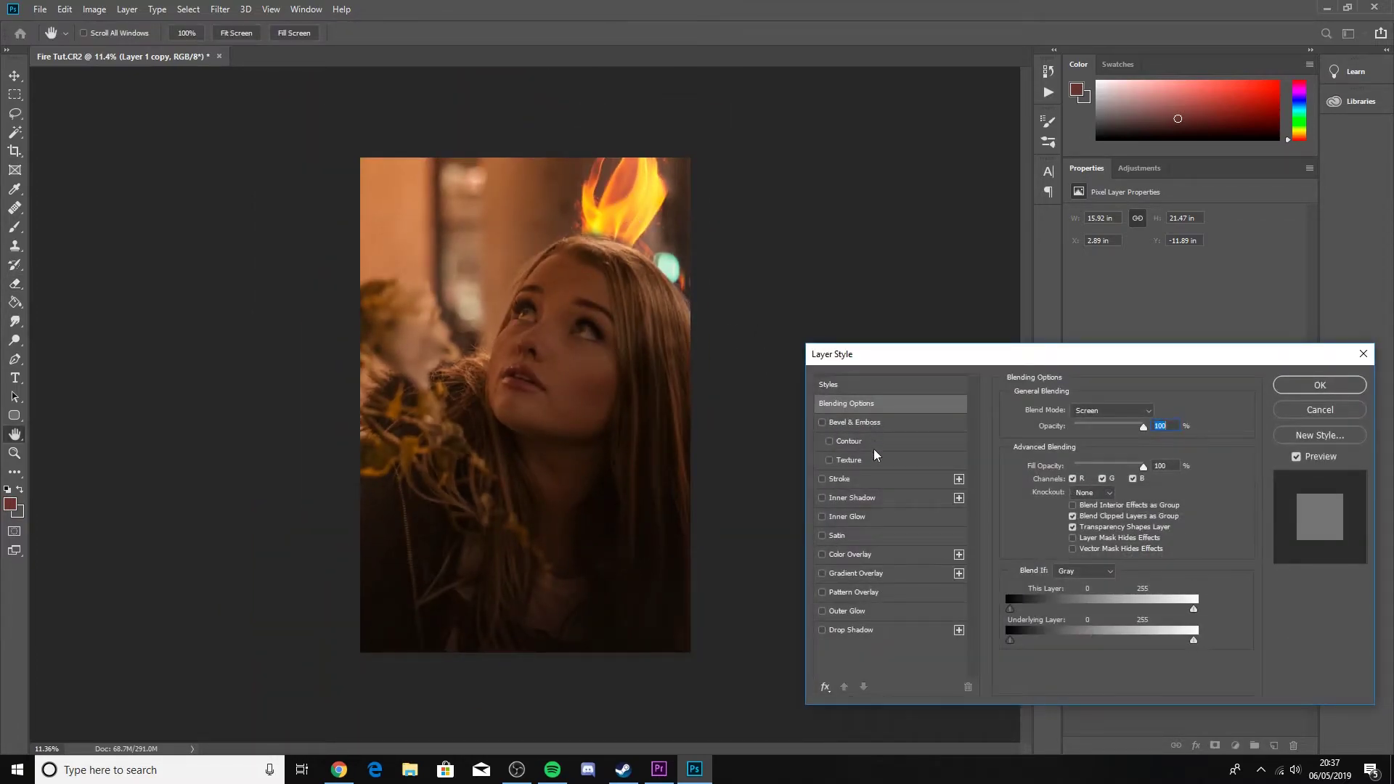
{"action": "left_click", "coordinate": [836, 536]}
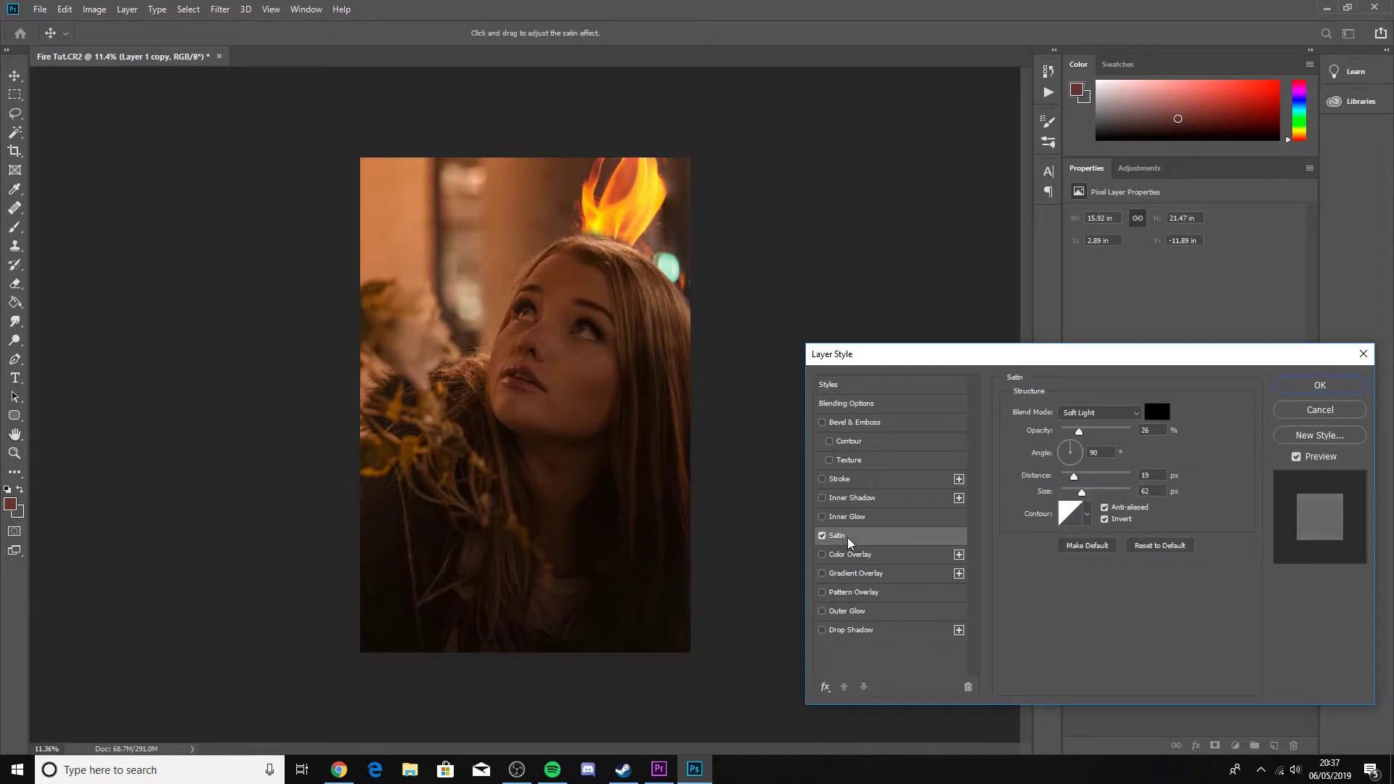
{"action": "left_click", "coordinate": [1118, 419]}
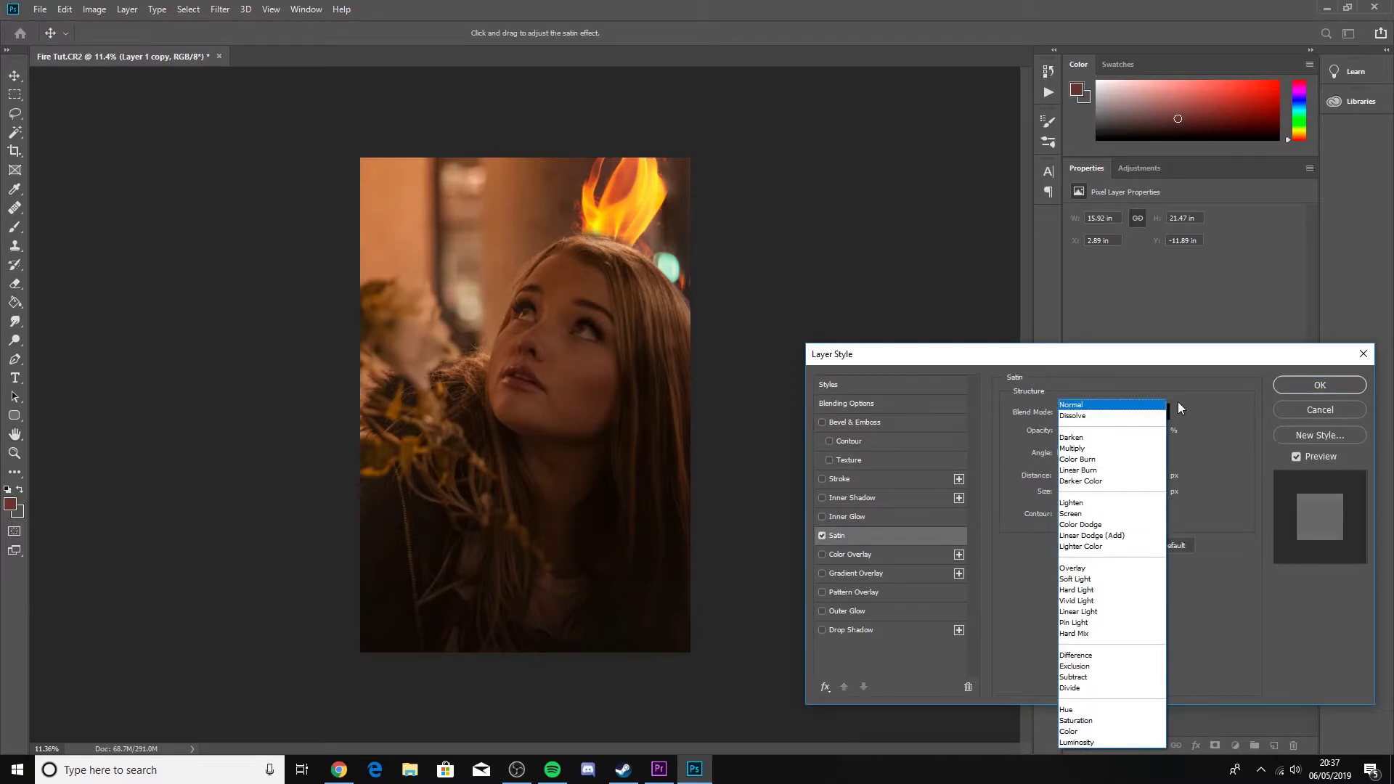
{"action": "left_click", "coordinate": [1158, 417]}
{"action": "left_click_drag", "start_coordinate": [1083, 434], "coordinate": [1099, 436]}
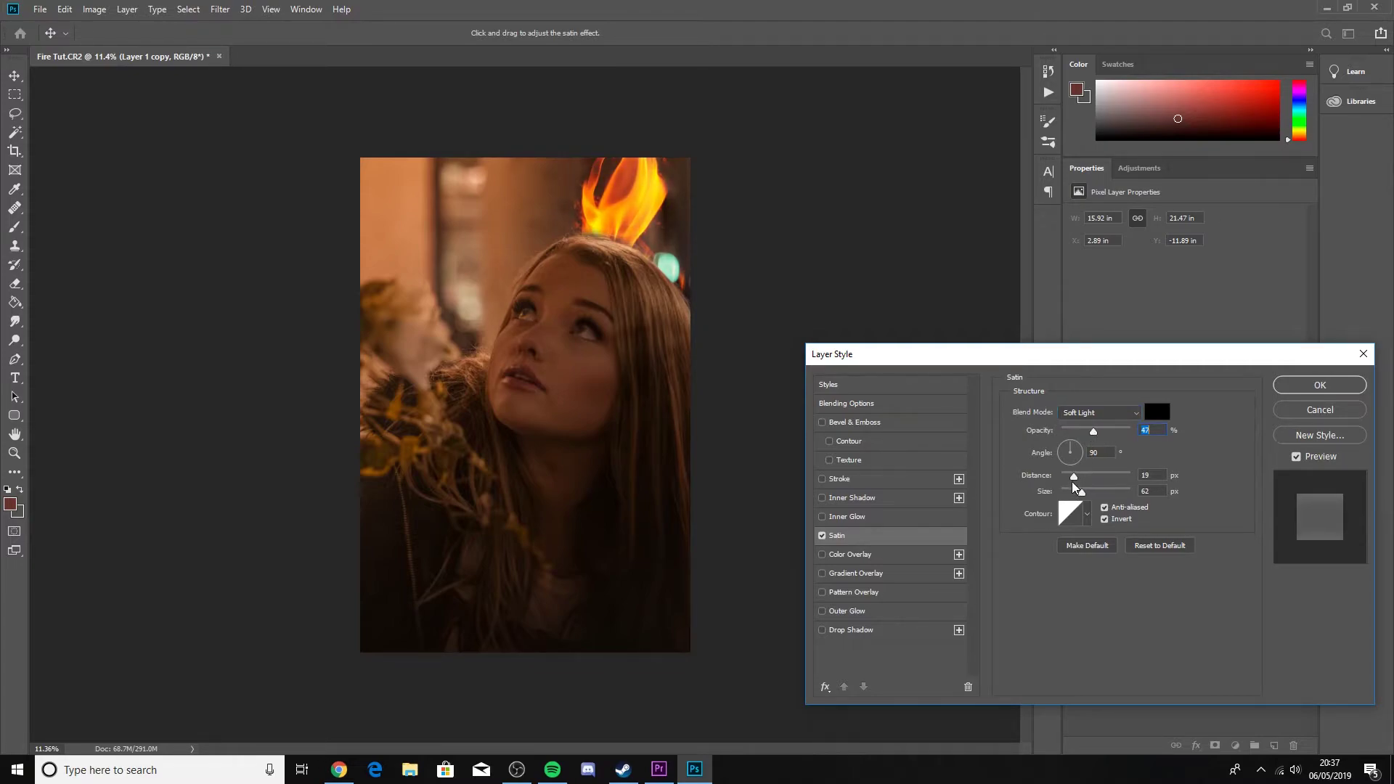
{"action": "left_click_drag", "start_coordinate": [1083, 496], "coordinate": [1102, 497]}
- Add an Inner Glow in Overlay mode to the flame copy at about 47% opacity with a smaller glow size
{"action": "left_click", "coordinate": [857, 517]}
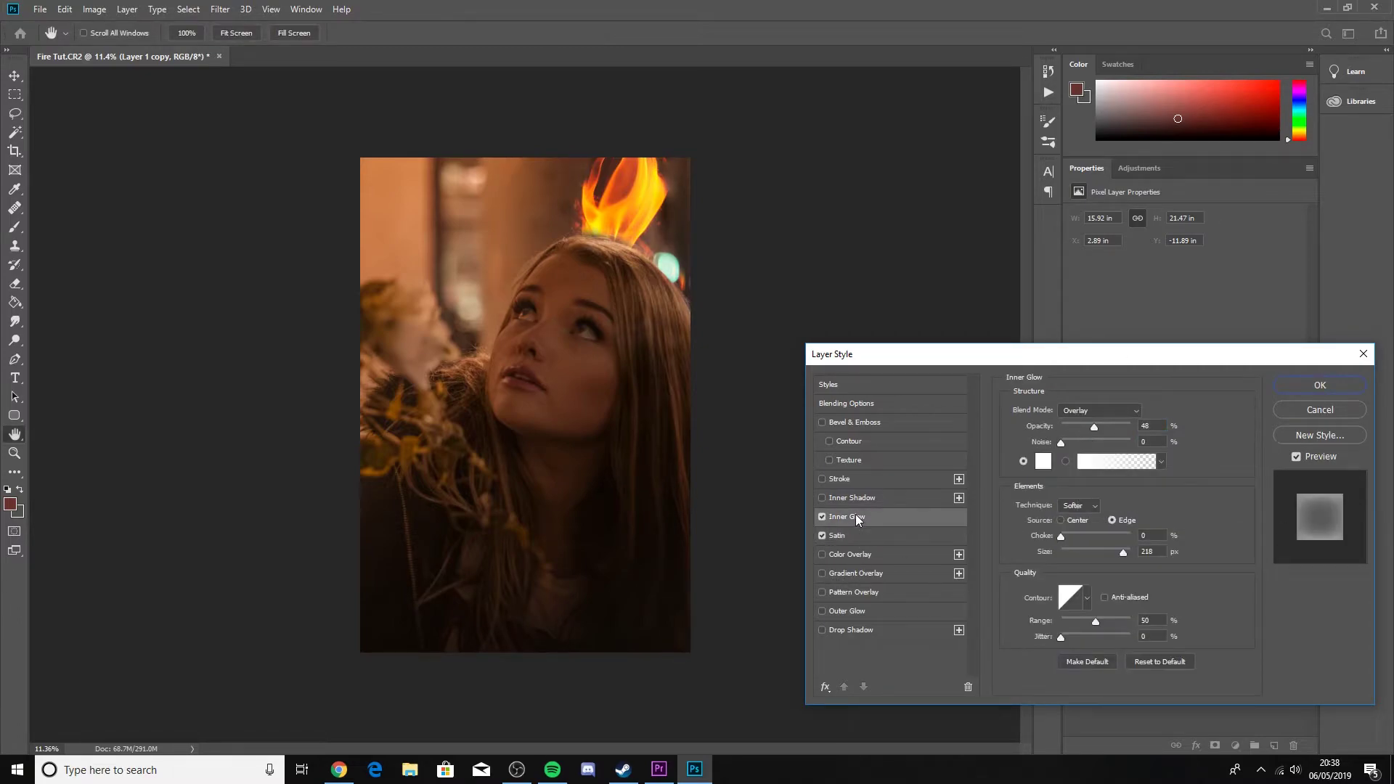
{"action": "left_click", "coordinate": [1291, 385]}
{"action": "key", "text": "e"}
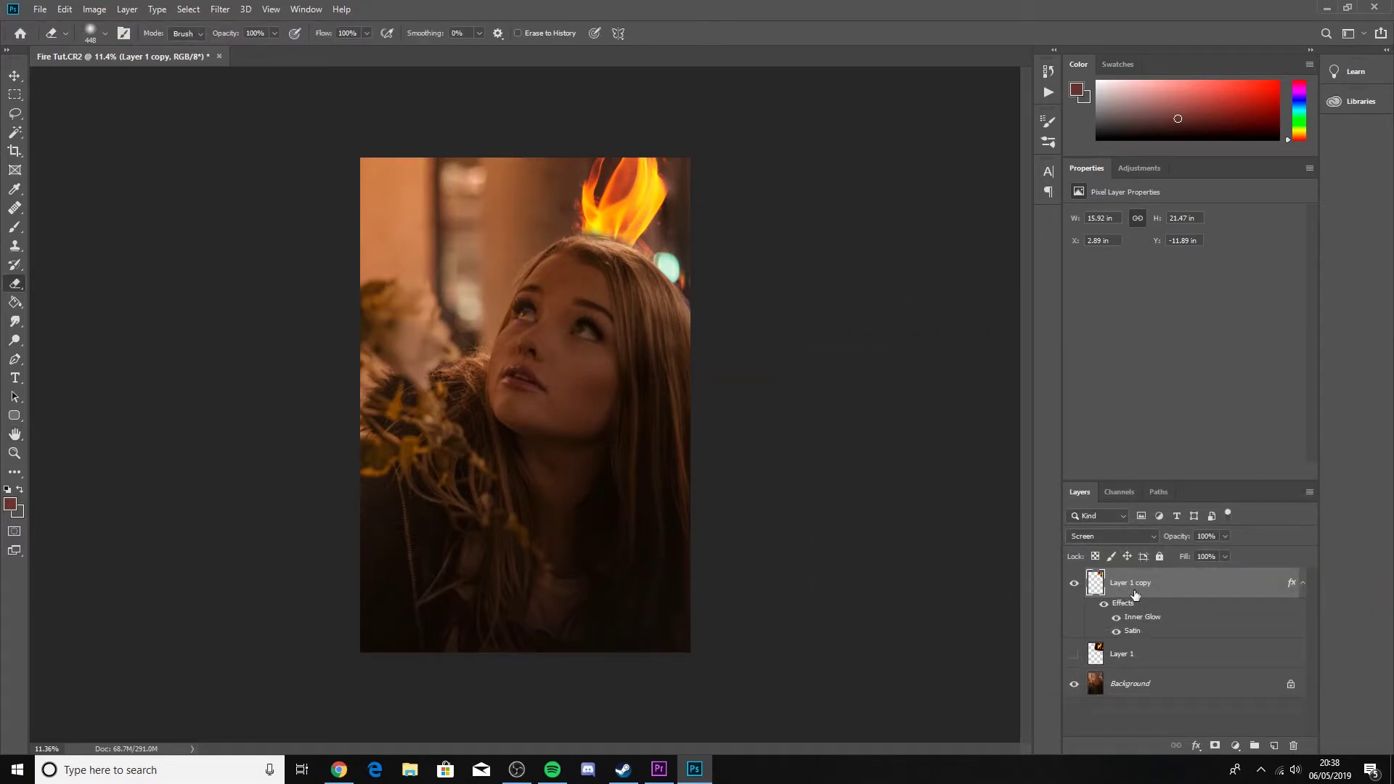
{"action": "double_click", "coordinate": [1188, 589]}
{"action": "left_click", "coordinate": [877, 518]}
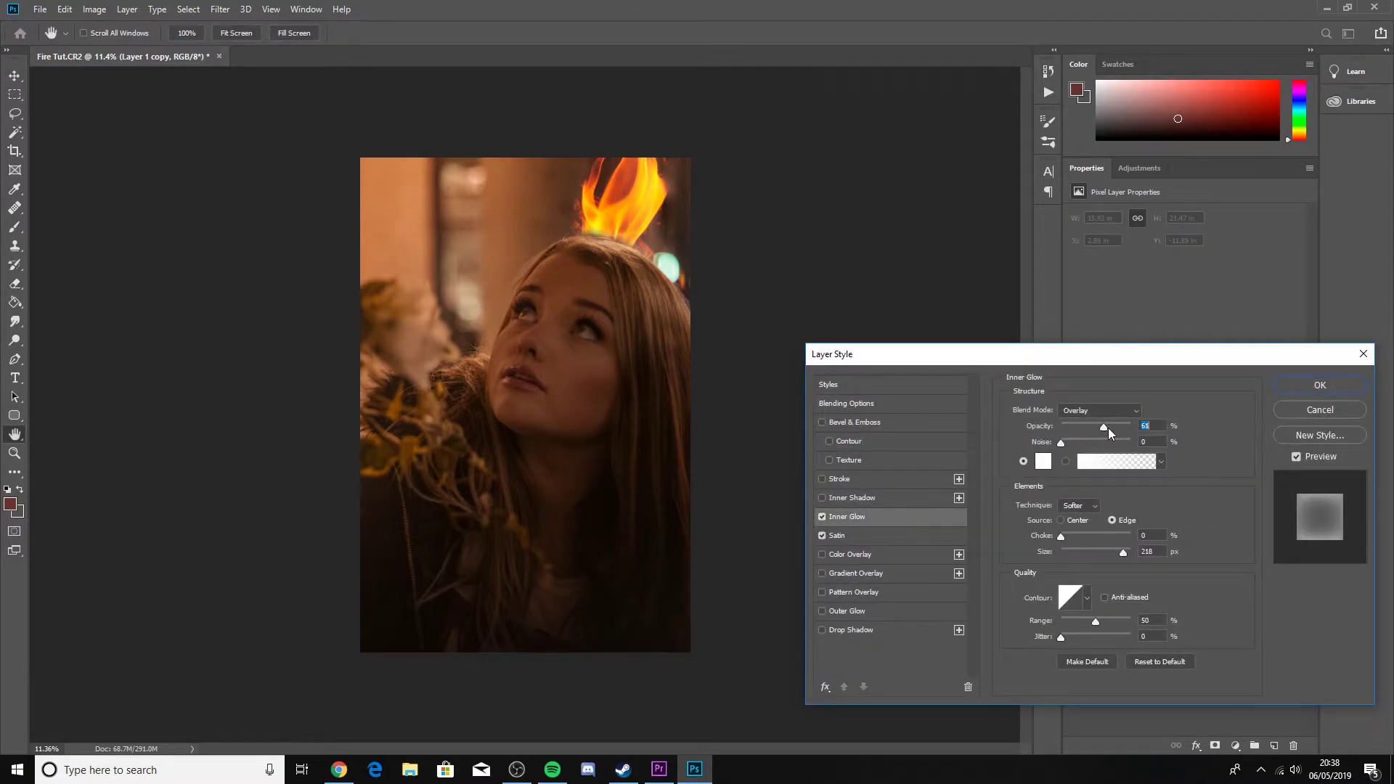
{"action": "left_click_drag", "start_coordinate": [1097, 433], "coordinate": [1093, 430]}
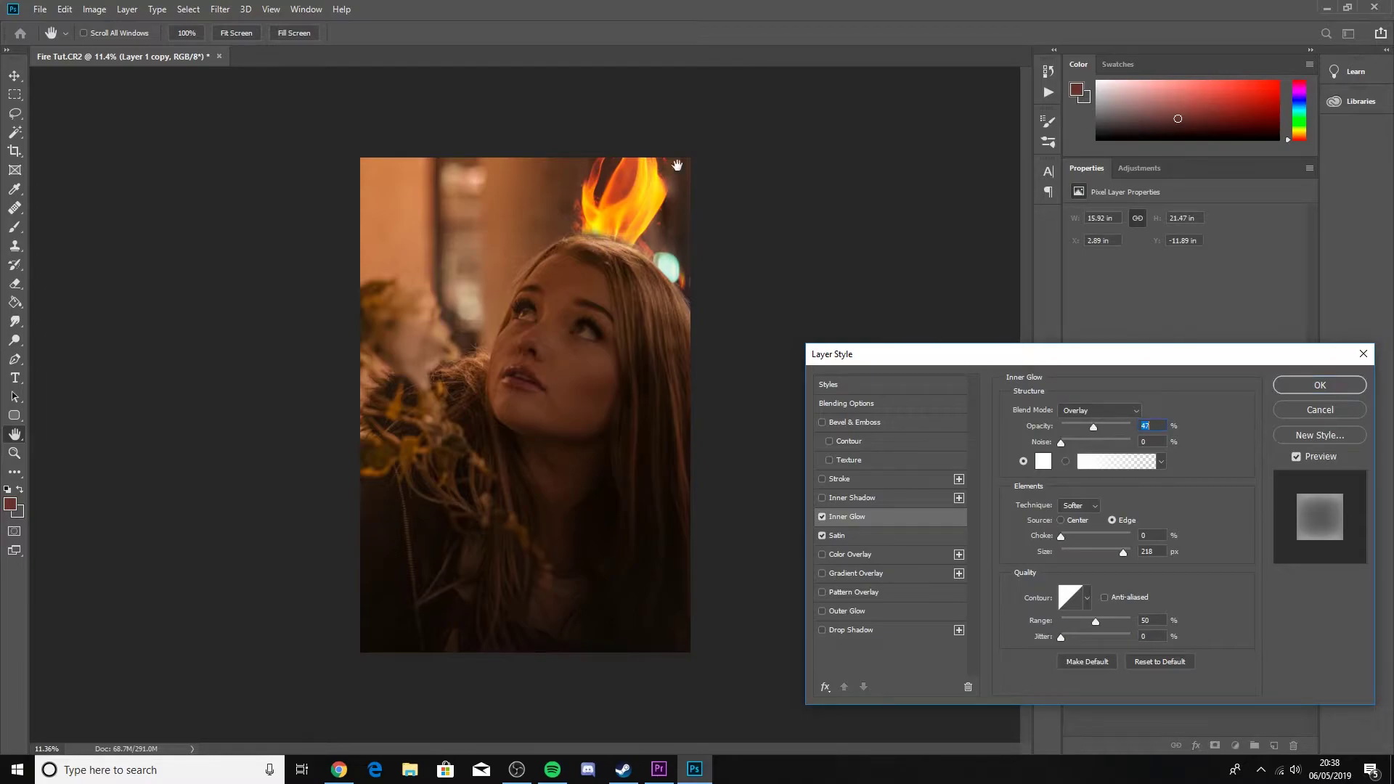
{"action": "left_click", "coordinate": [1061, 538]}
{"action": "left_click_drag", "start_coordinate": [1122, 556], "coordinate": [1107, 557]}
- Add an orange Outer Glow in Soft Light mode to the flame copy and set its opacity to 23%
{"action": "left_click", "coordinate": [860, 617]}
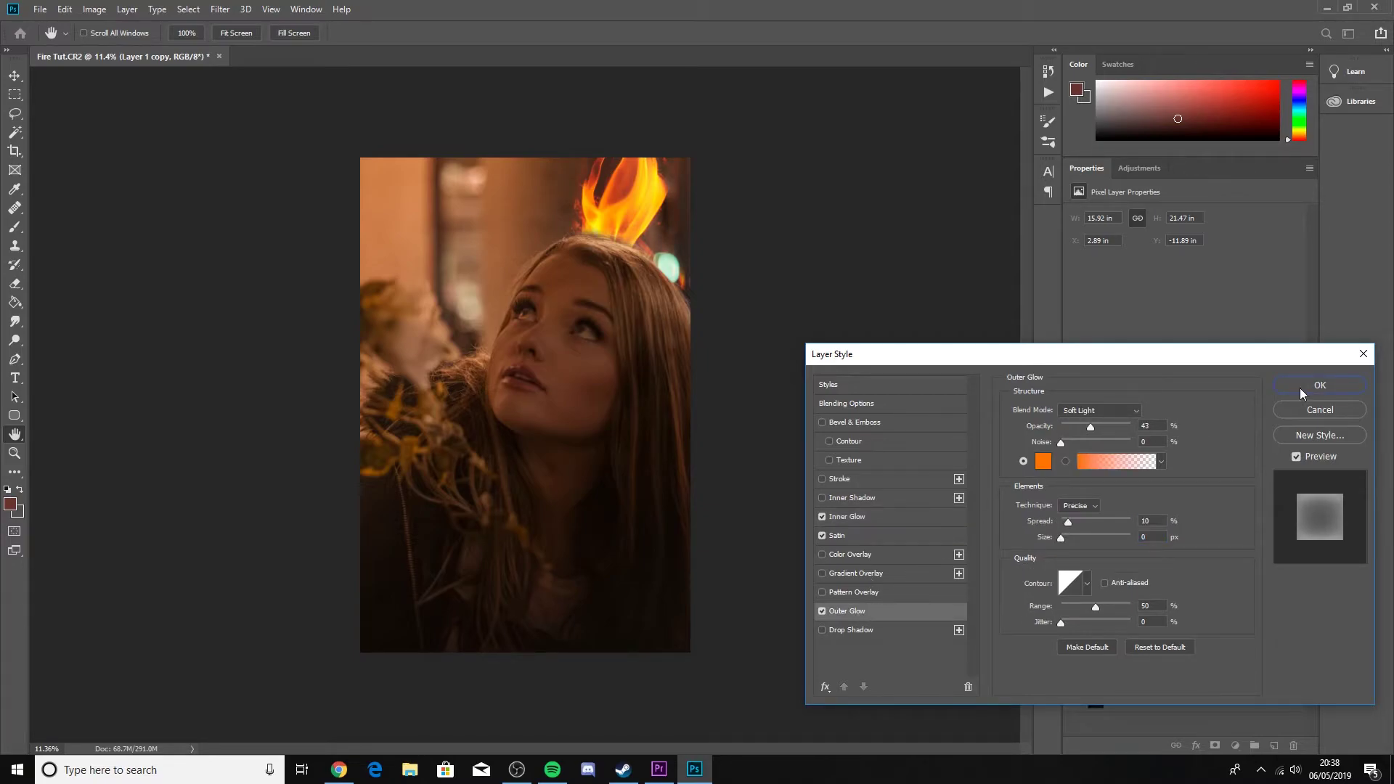
{"action": "left_click", "coordinate": [1319, 386]}
{"action": "key", "text": "e"}
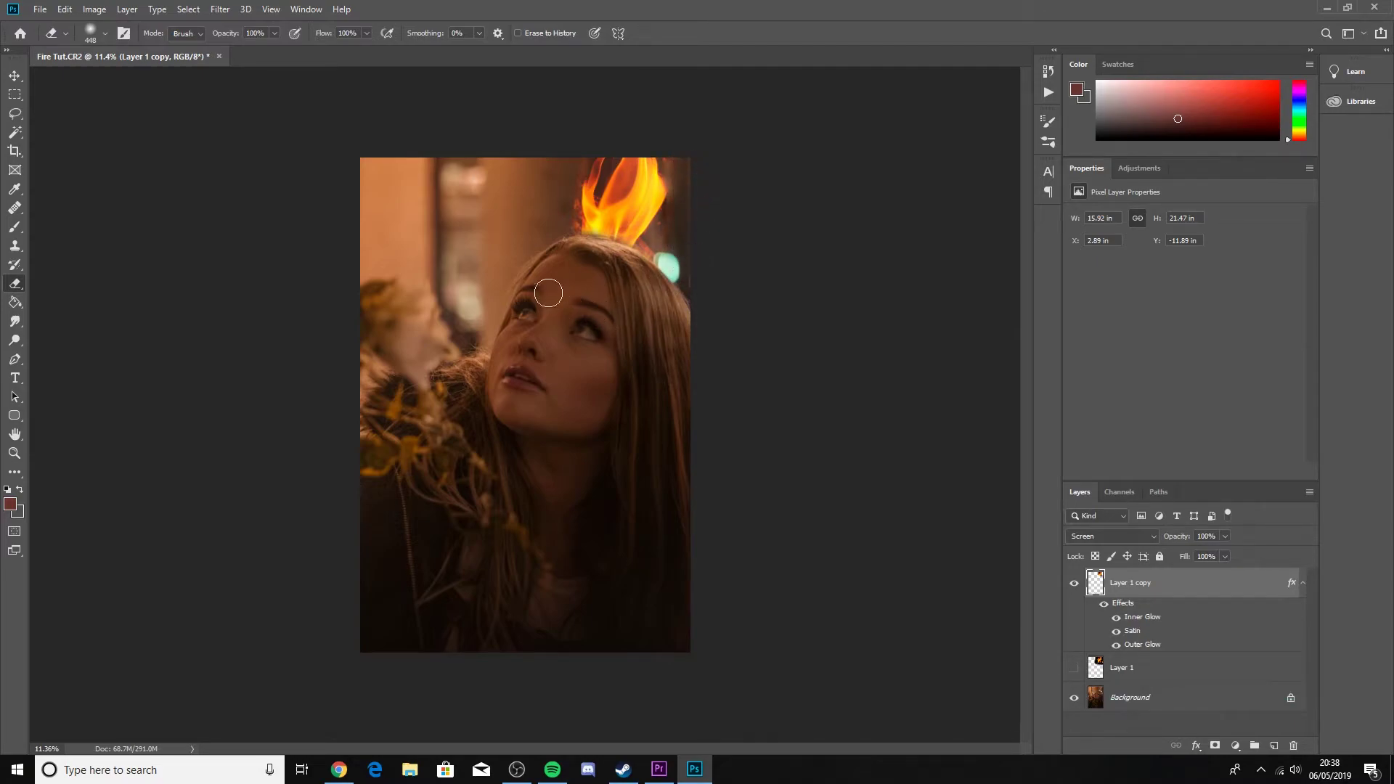
{"action": "double_click", "coordinate": [1194, 585]}
{"action": "left_click", "coordinate": [862, 536]}
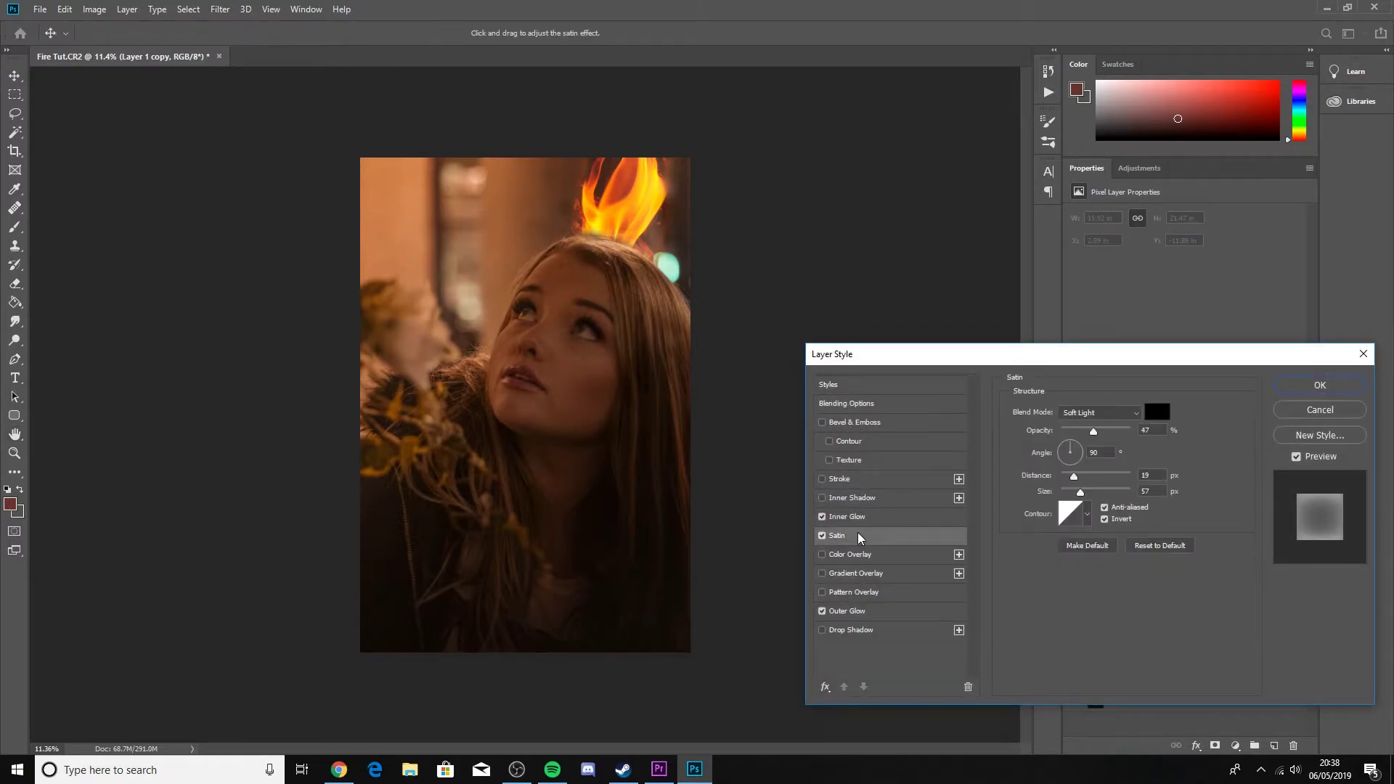
{"action": "left_click", "coordinate": [867, 611]}
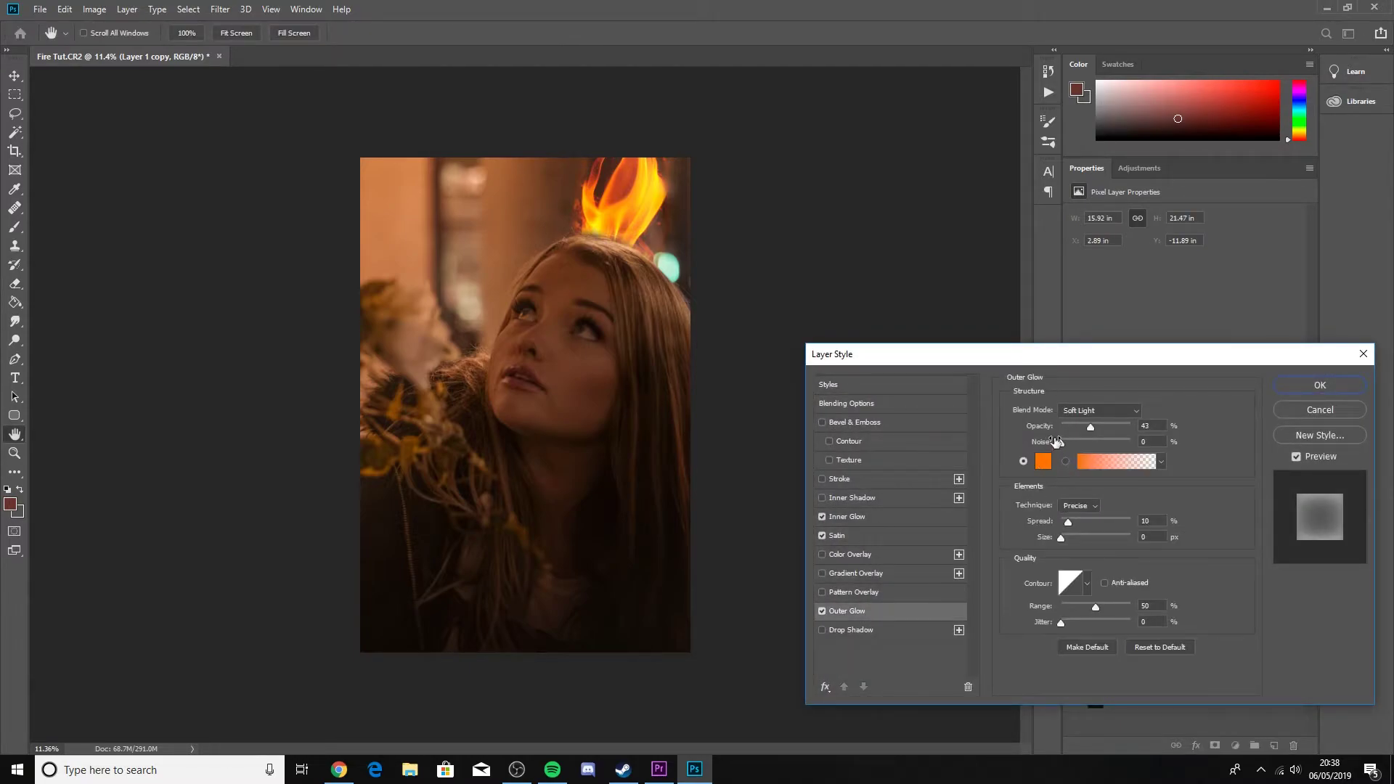
{"action": "left_click_drag", "start_coordinate": [1090, 426], "coordinate": [1058, 430]}
{"action": "left_click_drag", "start_coordinate": [1087, 427], "coordinate": [1077, 427]}
{"action": "left_click", "coordinate": [1302, 387]}
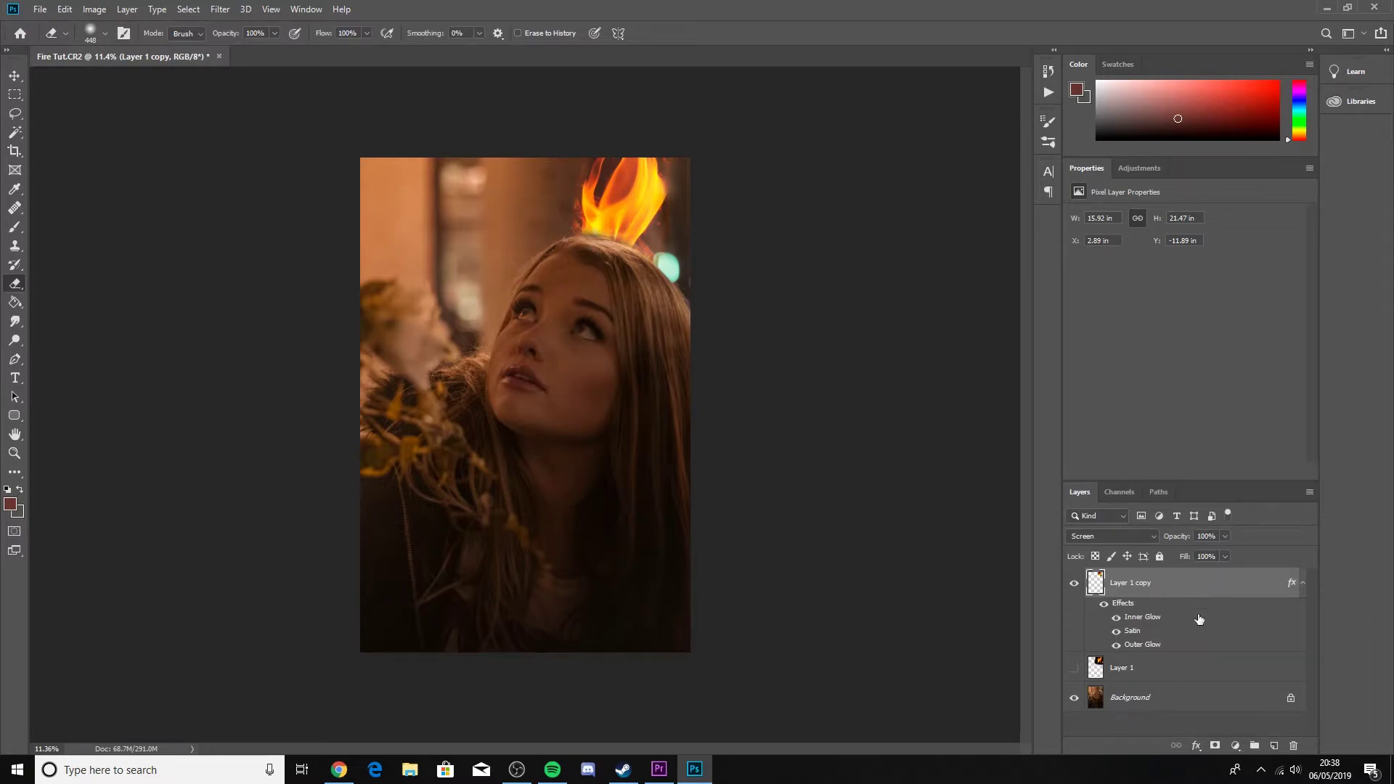
- Apply a Gaussian Blur with a 44.3-pixel radius to the flame copy above the head
{"action": "left_click", "coordinate": [228, 9]}
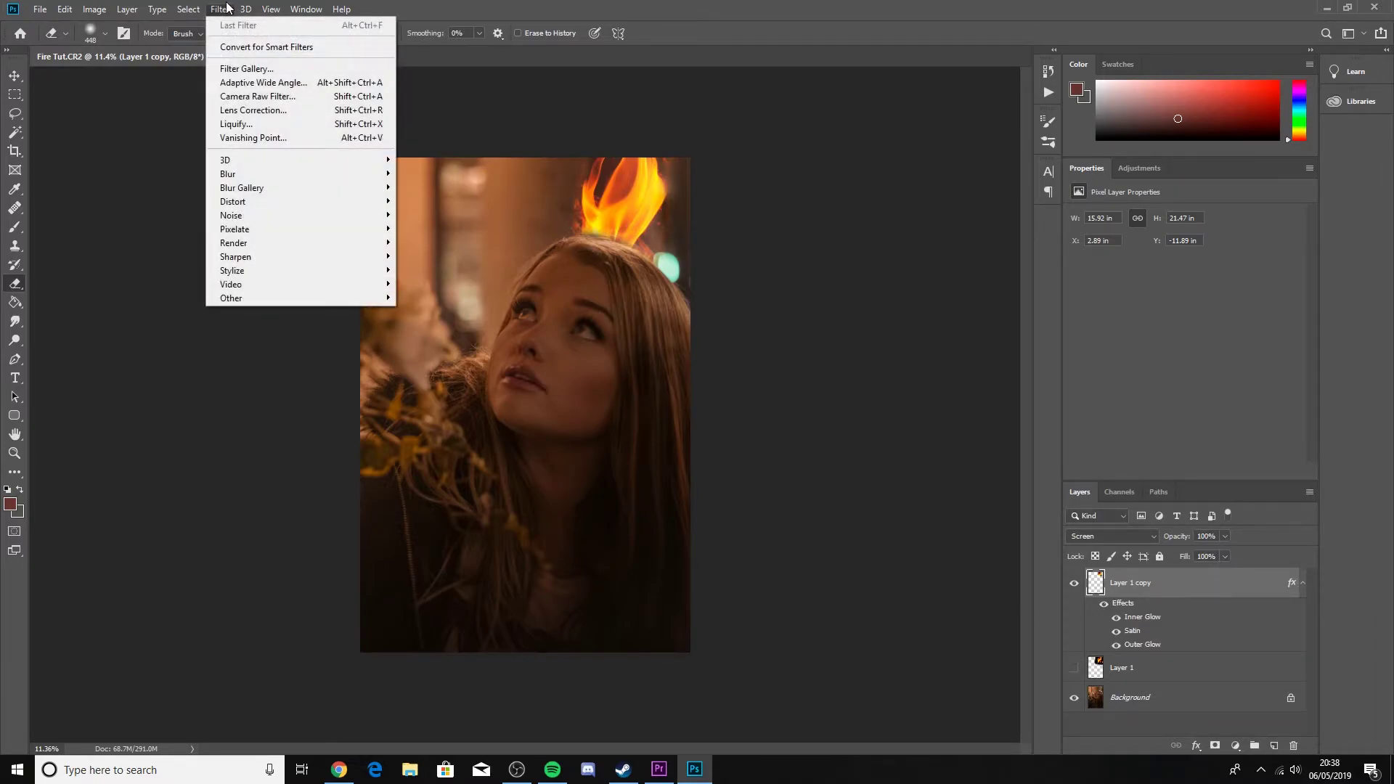
{"action": "mouse_move", "coordinate": [349, 174]}
{"action": "left_click", "coordinate": [450, 228]}
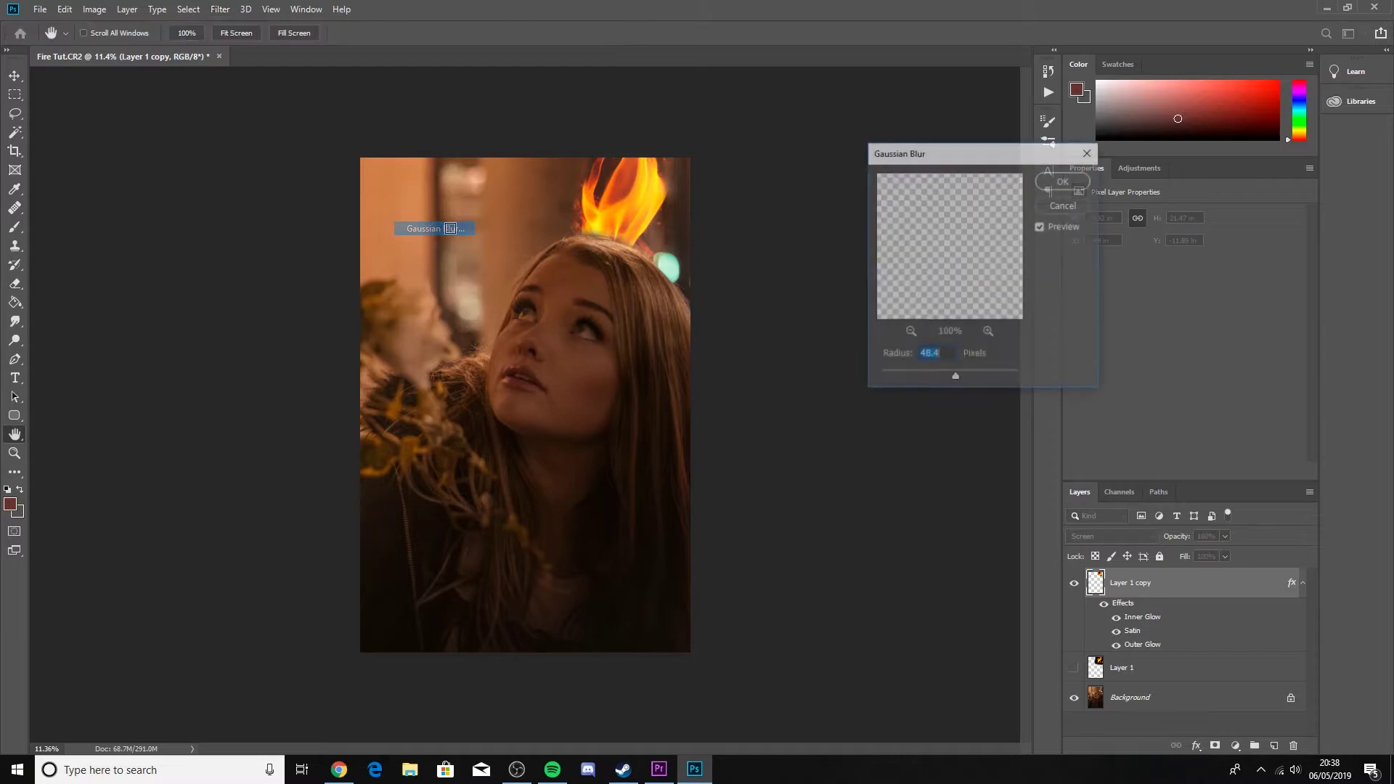
{"action": "left_click_drag", "start_coordinate": [898, 377], "coordinate": [951, 378]}
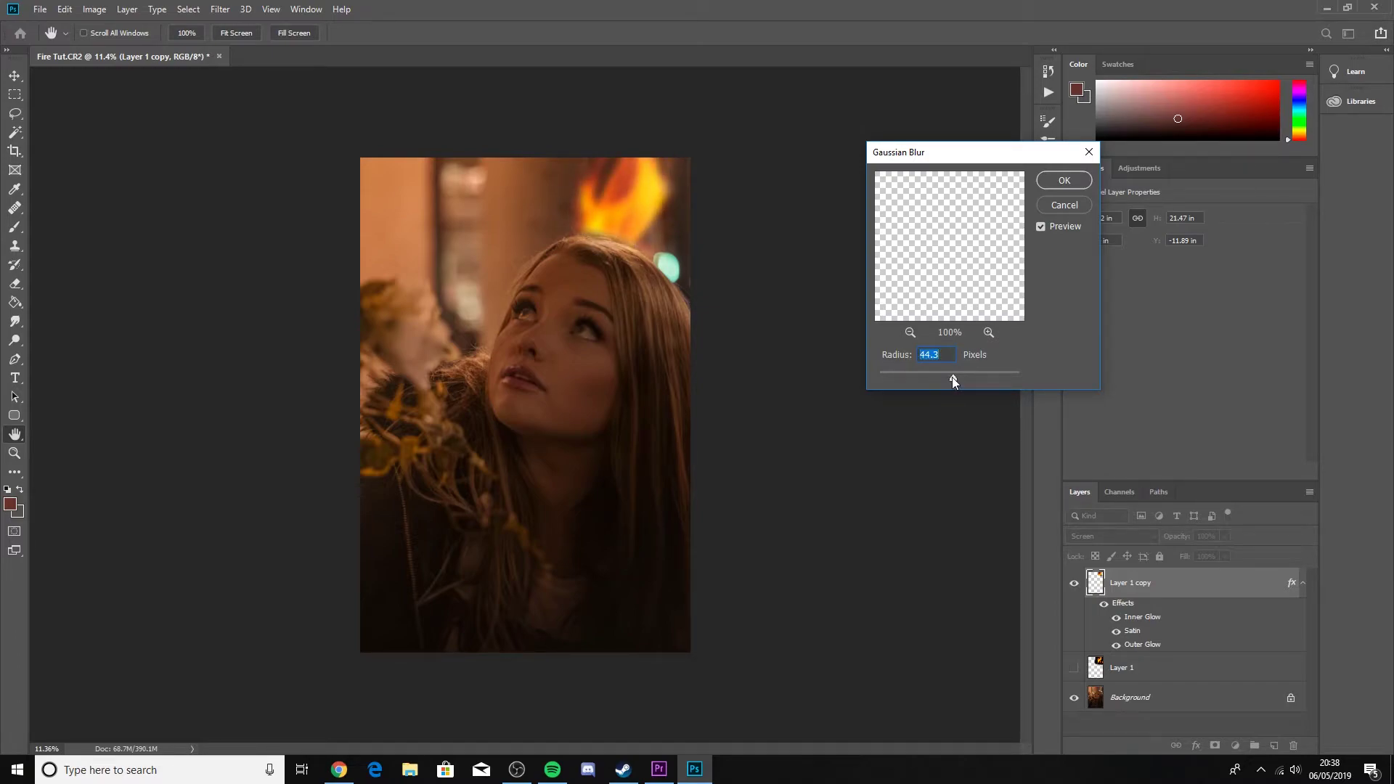
{"action": "left_click", "coordinate": [1064, 181]}
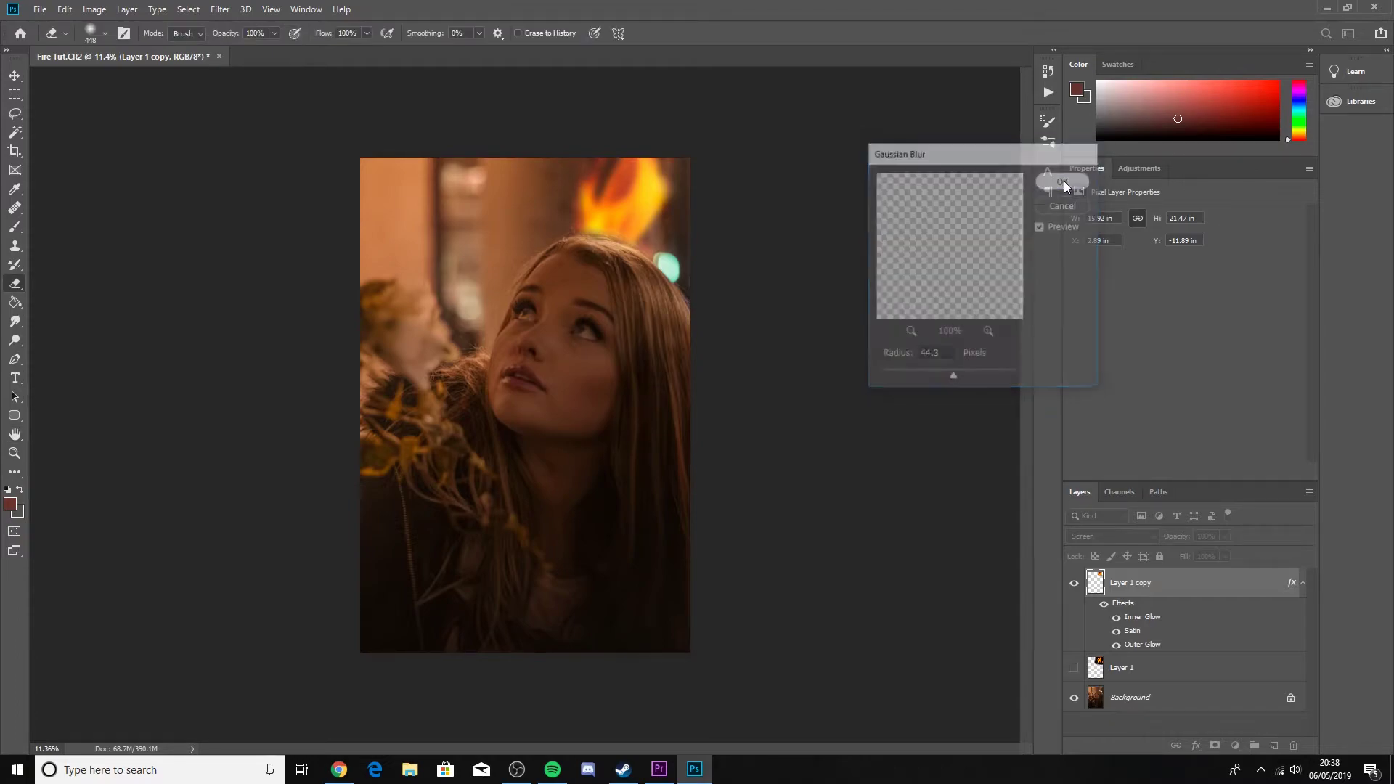
- Duplicate the blurred flame layer and set the duplicate's opacity to 62%
{"action": "key", "text": "ctrl+j"}
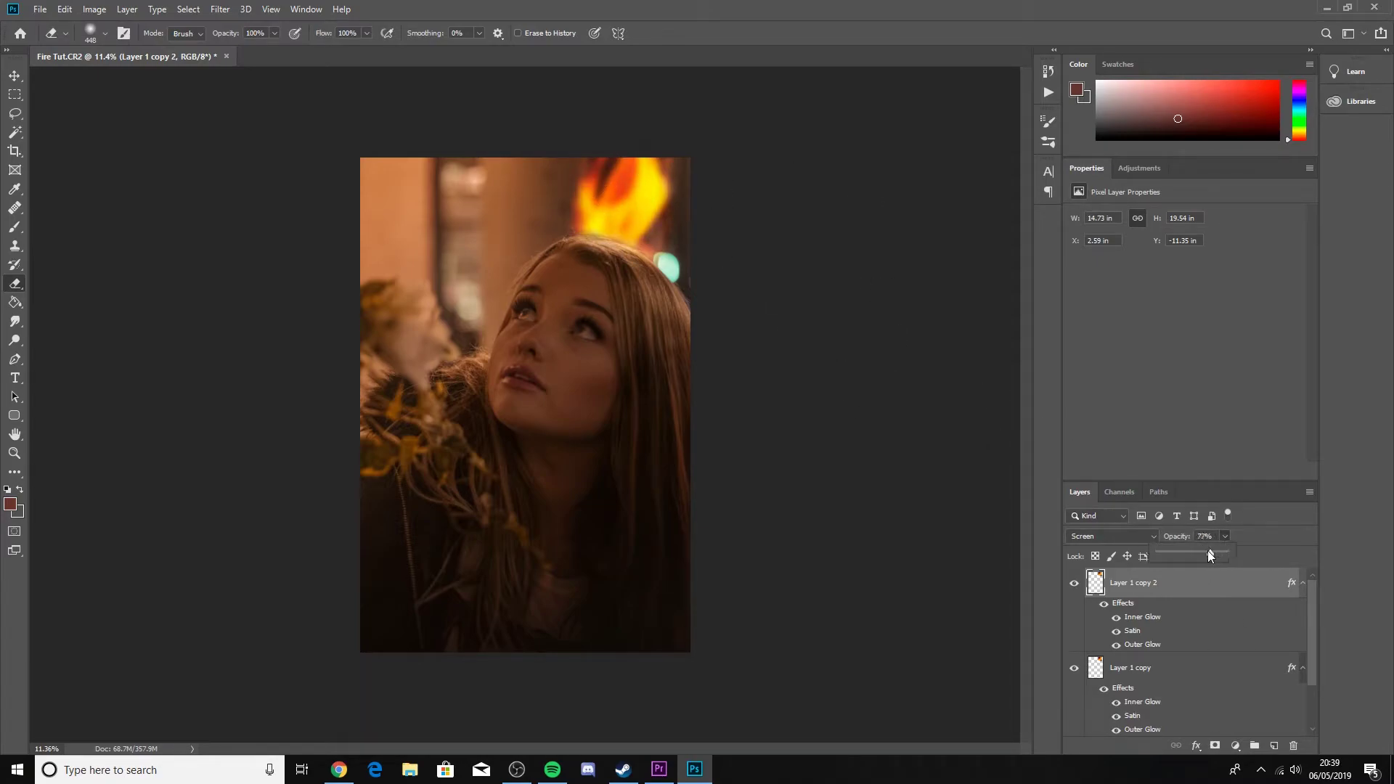
{"action": "left_click", "coordinate": [1212, 393]}
- Show the original flame layer, flip it horizontally and place it behind the leaves in front of the woman's face
{"action": "scroll", "coordinate": [1162, 626], "scroll_direction": "down", "scroll_amount": 3}
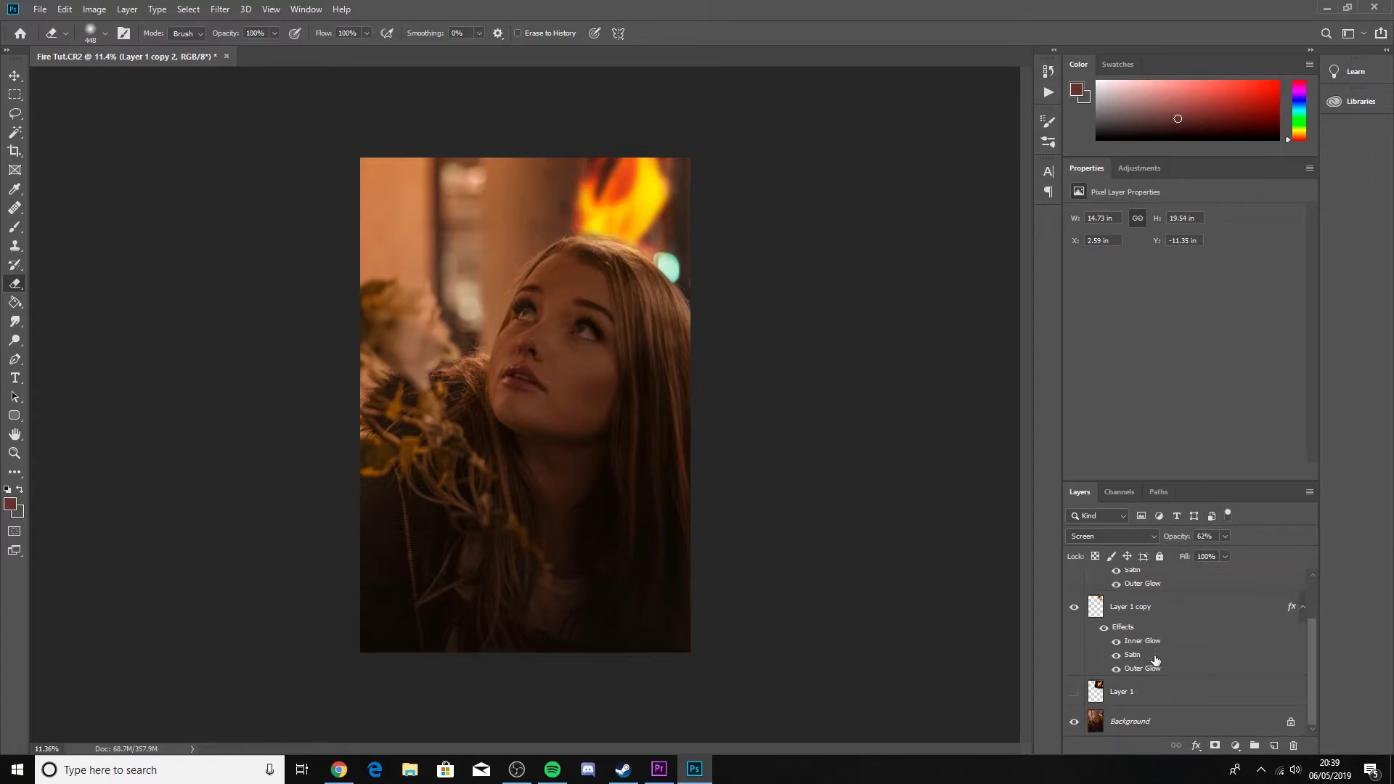
{"action": "left_click", "coordinate": [1150, 697]}
{"action": "left_click", "coordinate": [1074, 693]}
{"action": "left_click", "coordinate": [1074, 694]}
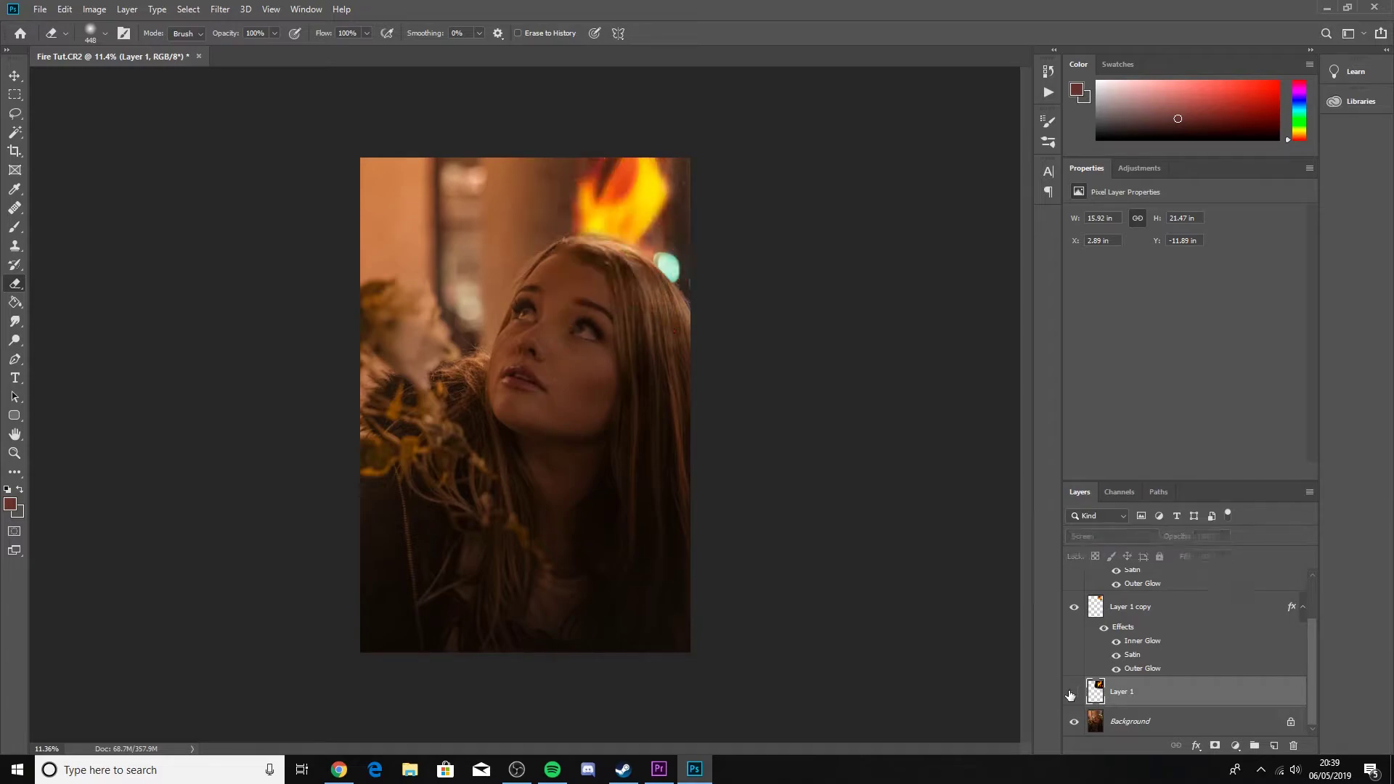
{"action": "left_click", "coordinate": [1074, 693]}
{"action": "key", "text": "ctrl+t"}
{"action": "left_click_drag", "start_coordinate": [637, 212], "coordinate": [435, 294]}
{"action": "right_click", "coordinate": [528, 308]}
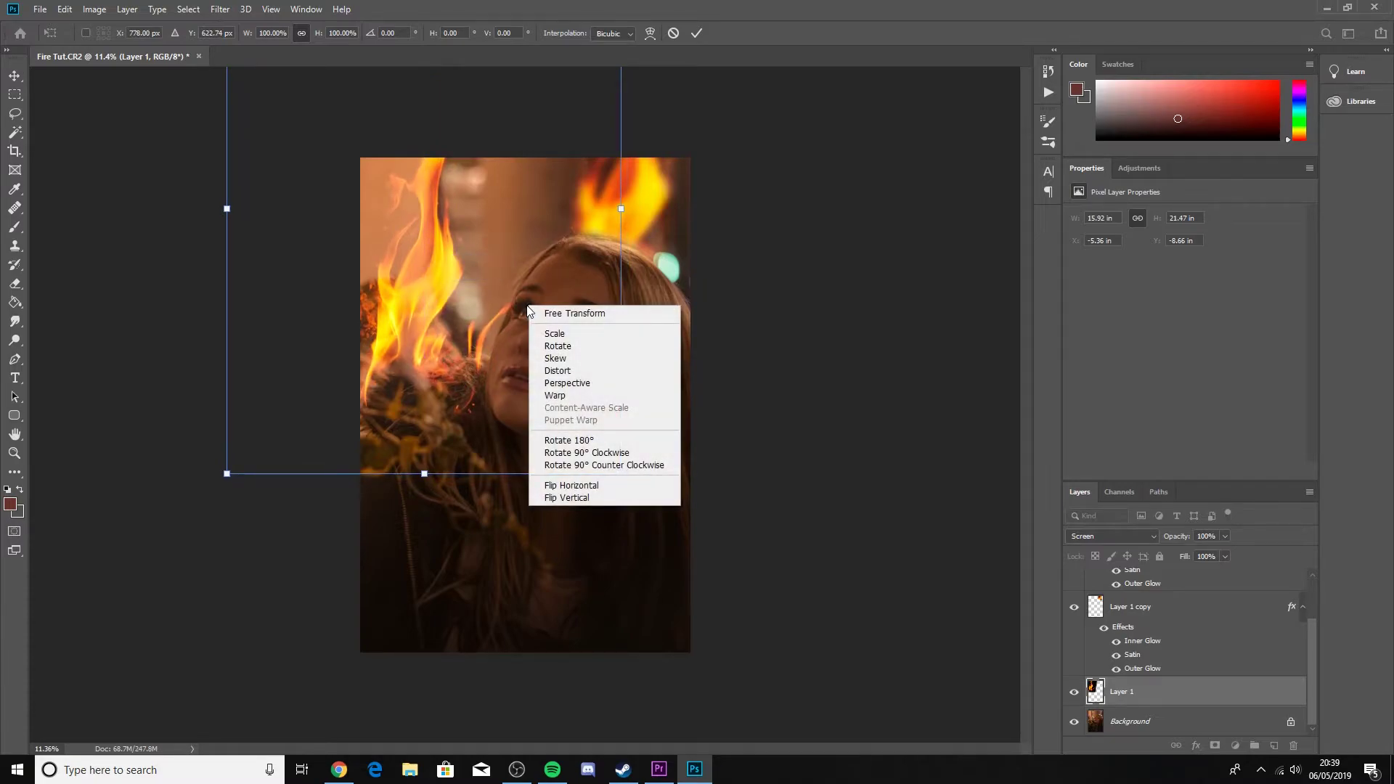
{"action": "left_click", "coordinate": [571, 485]}
{"action": "mouse_move", "coordinate": [475, 320]}
{"action": "left_mouse_down"}
{"action": "mouse_move", "coordinate": [461, 302]}
{"action": "mouse_move", "coordinate": [474, 296]}
{"action": "left_mouse_up"}
{"action": "left_click", "coordinate": [696, 33]}
- Erase the parts of the flipped flame that cover the leaves, the coat and the woman's face
{"action": "key", "text": "e"}
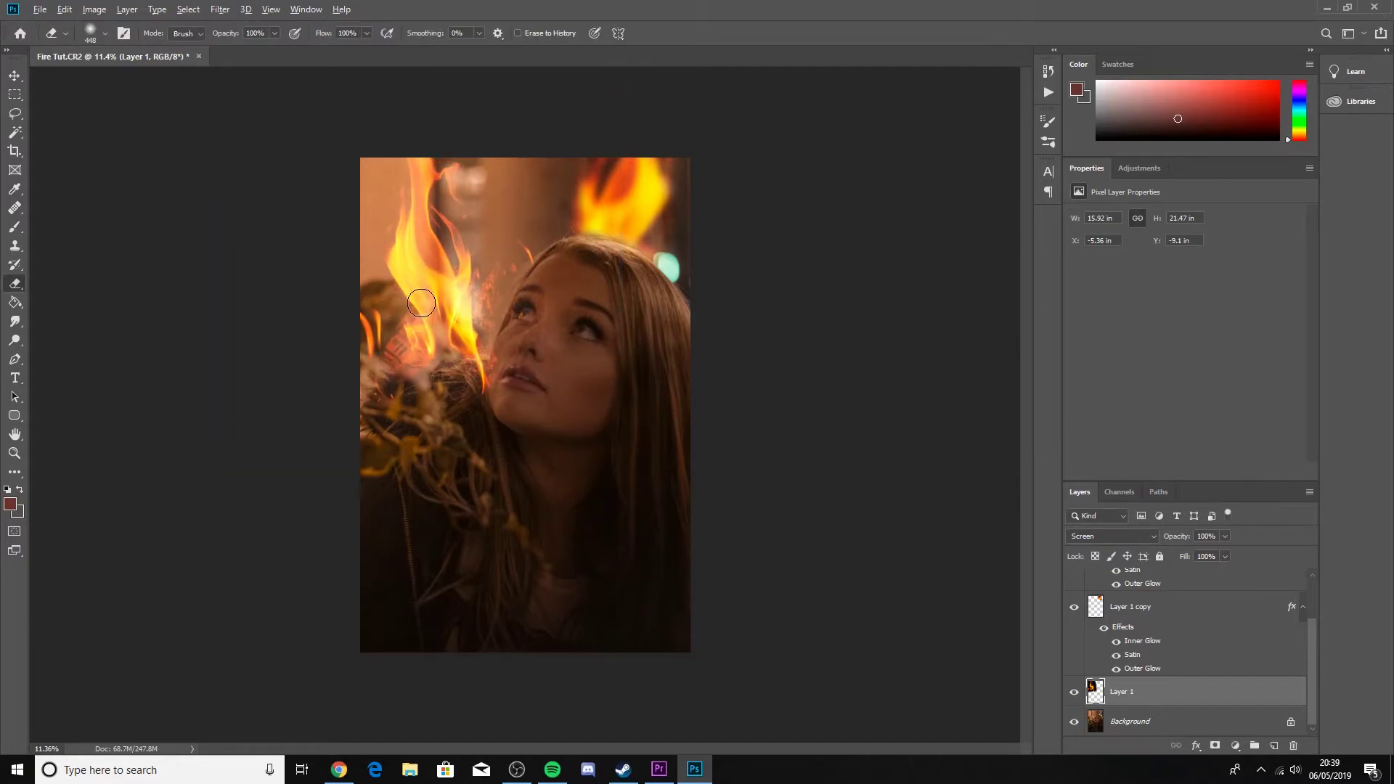
{"action": "scroll", "coordinate": [321, 332], "scroll_direction": "up", "scroll_amount": 4}
{"action": "scroll", "coordinate": [321, 332], "scroll_direction": "down", "scroll_amount": 2}
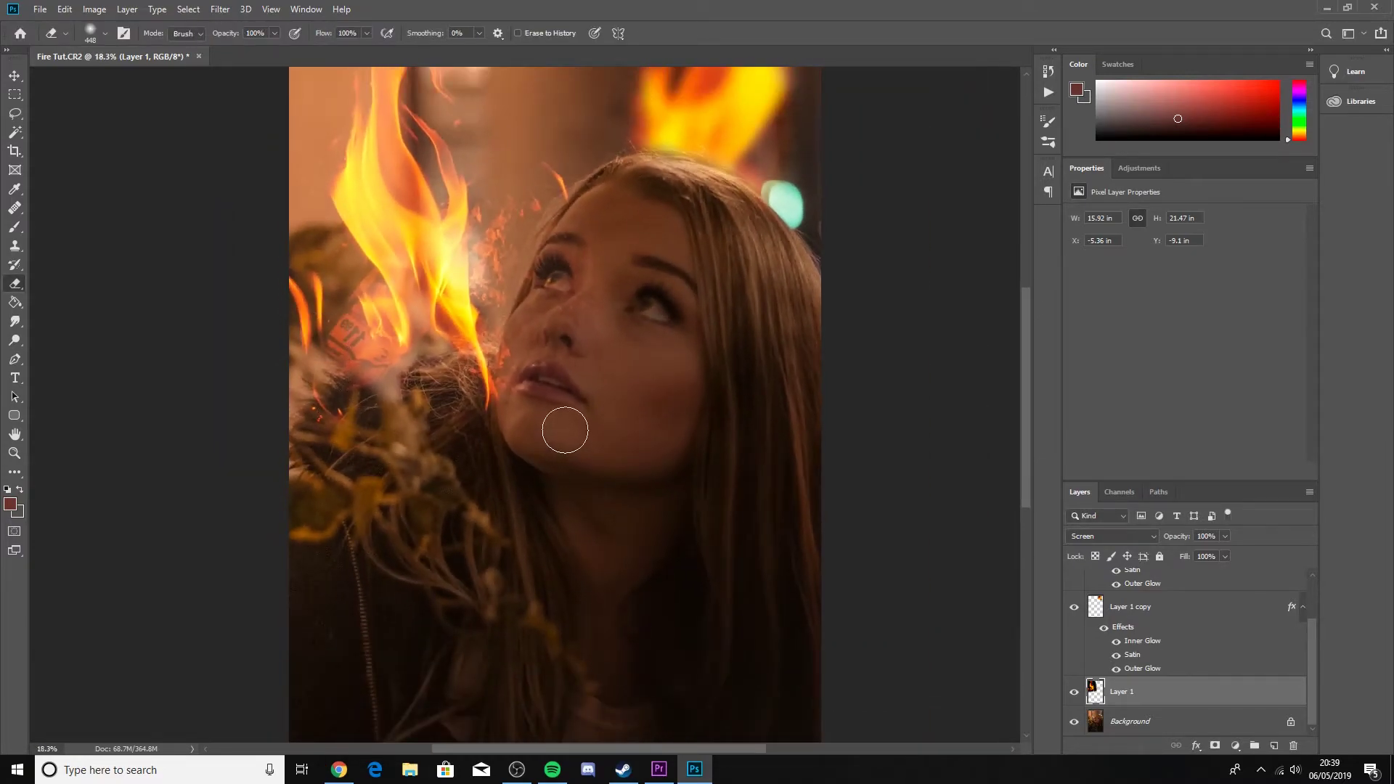
{"action": "mouse_move", "coordinate": [475, 417]}
{"action": "left_mouse_down"}
{"action": "mouse_move", "coordinate": [465, 389]}
{"action": "mouse_move", "coordinate": [485, 382]}
{"action": "mouse_move", "coordinate": [506, 408]}
{"action": "mouse_move", "coordinate": [581, 288]}
{"action": "mouse_move", "coordinate": [558, 147]}
{"action": "mouse_move", "coordinate": [571, 311]}
{"action": "mouse_move", "coordinate": [544, 366]}
{"action": "mouse_move", "coordinate": [520, 379]}
{"action": "mouse_move", "coordinate": [532, 350]}
{"action": "mouse_move", "coordinate": [510, 384]}
{"action": "mouse_move", "coordinate": [517, 372]}
{"action": "mouse_move", "coordinate": [440, 388]}
{"action": "mouse_move", "coordinate": [521, 374]}
{"action": "mouse_move", "coordinate": [446, 376]}
{"action": "mouse_move", "coordinate": [474, 384]}
{"action": "mouse_move", "coordinate": [442, 434]}
{"action": "mouse_move", "coordinate": [329, 407]}
{"action": "mouse_move", "coordinate": [363, 371]}
{"action": "mouse_move", "coordinate": [359, 332]}
{"action": "mouse_move", "coordinate": [395, 329]}
{"action": "mouse_move", "coordinate": [357, 253]}
{"action": "mouse_move", "coordinate": [341, 256]}
{"action": "mouse_move", "coordinate": [310, 334]}
{"action": "mouse_move", "coordinate": [292, 284]}
{"action": "mouse_move", "coordinate": [325, 357]}
{"action": "mouse_move", "coordinate": [367, 346]}
{"action": "mouse_move", "coordinate": [406, 268]}
{"action": "mouse_move", "coordinate": [366, 255]}
{"action": "mouse_move", "coordinate": [389, 283]}
{"action": "mouse_move", "coordinate": [339, 255]}
{"action": "left_mouse_up"}
{"action": "key", "text": "ctrl+z"}
{"action": "mouse_move", "coordinate": [366, 436]}
{"action": "left_mouse_down"}
{"action": "mouse_move", "coordinate": [304, 331]}
{"action": "mouse_move", "coordinate": [302, 282]}
{"action": "mouse_move", "coordinate": [366, 364]}
{"action": "mouse_move", "coordinate": [393, 327]}
{"action": "mouse_move", "coordinate": [362, 276]}
{"action": "mouse_move", "coordinate": [344, 262]}
{"action": "mouse_move", "coordinate": [401, 377]}
{"action": "left_mouse_up"}
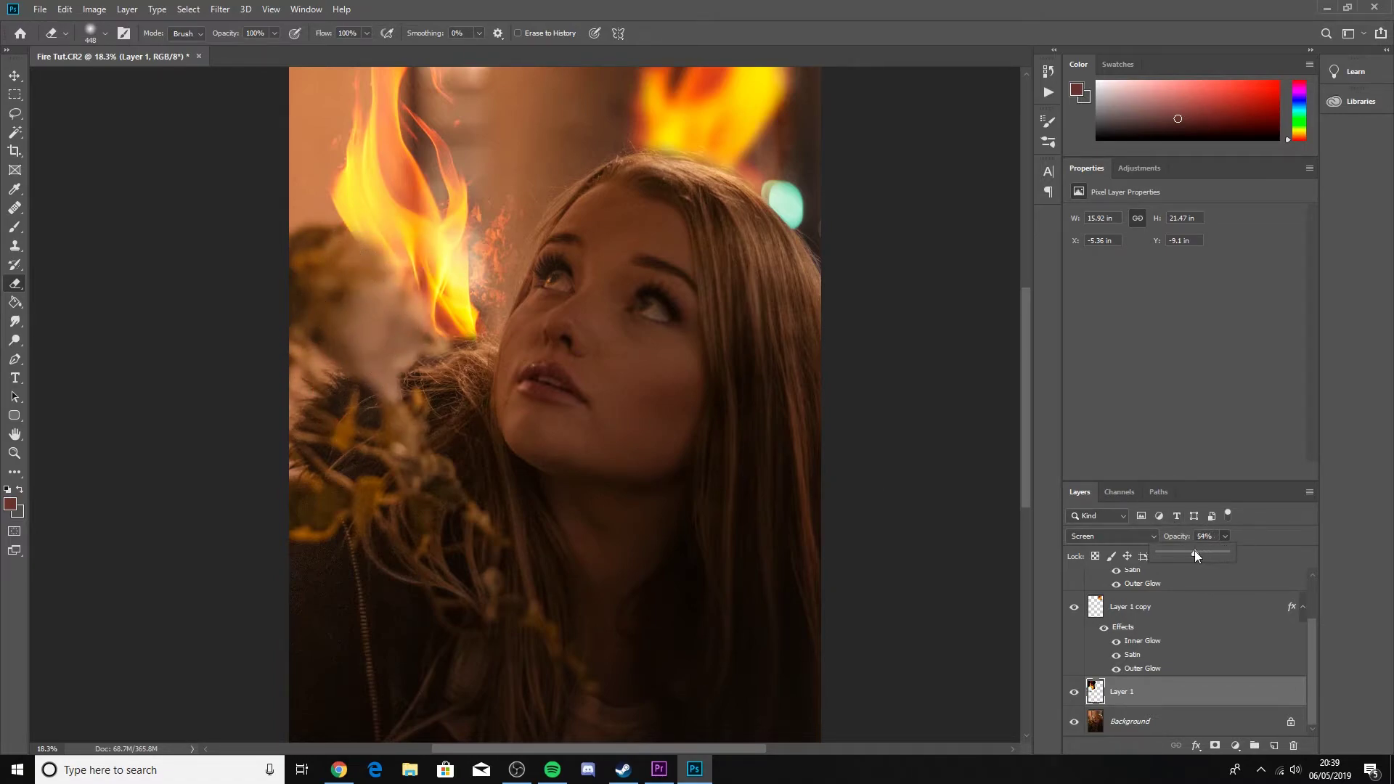
- Refine the erased flame edge around the leaves at 47% layer opacity, and restore the layer to 100% opacity
{"action": "left_click_drag", "start_coordinate": [1195, 550], "coordinate": [1190, 550]}
{"action": "mouse_move", "coordinate": [369, 278]}
{"action": "left_mouse_down"}
{"action": "mouse_move", "coordinate": [356, 260]}
{"action": "mouse_move", "coordinate": [369, 261]}
{"action": "mouse_move", "coordinate": [344, 254]}
{"action": "mouse_move", "coordinate": [368, 245]}
{"action": "left_mouse_up"}
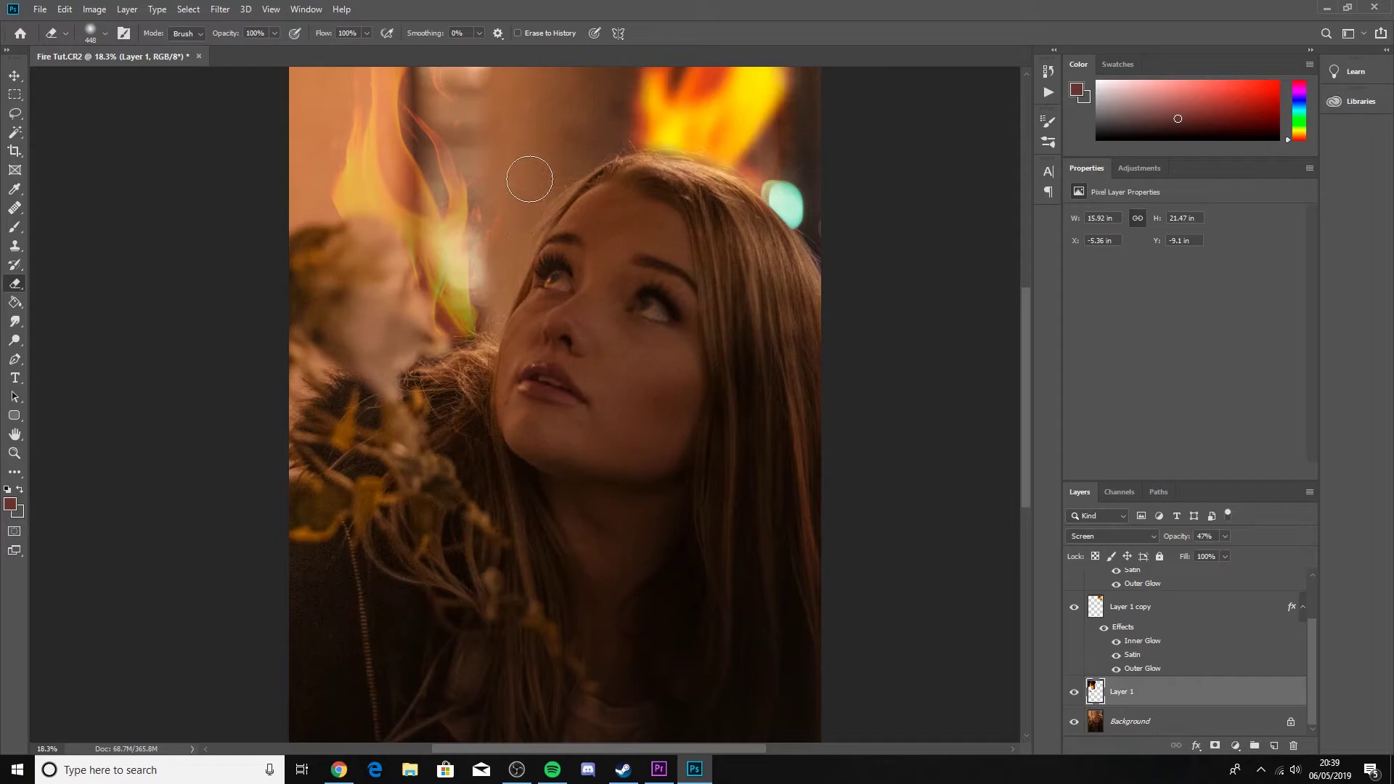
{"action": "scroll", "coordinate": [514, 218], "scroll_direction": "down", "scroll_amount": 2}
{"action": "scroll", "coordinate": [505, 258], "scroll_direction": "up", "scroll_amount": 1}
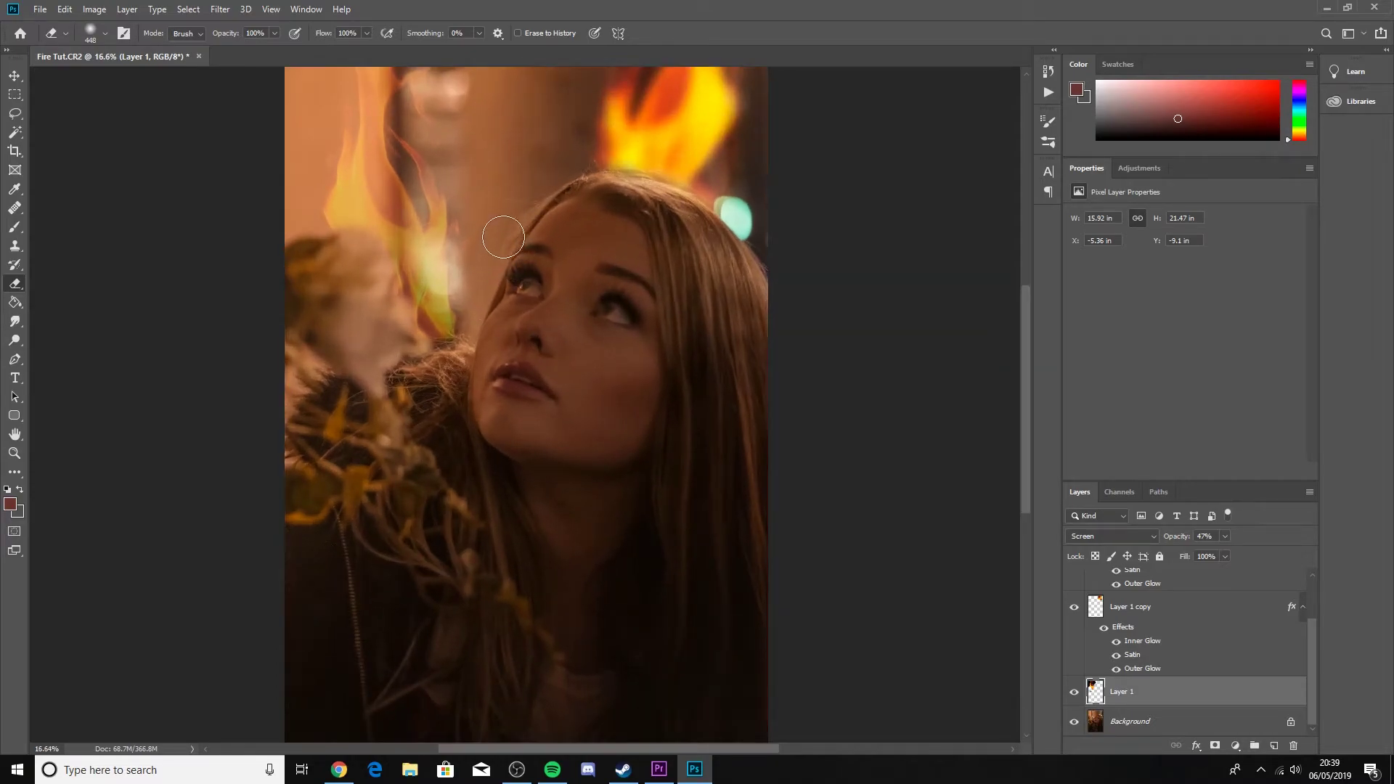
{"action": "mouse_move", "coordinate": [354, 272]}
{"action": "left_mouse_down"}
{"action": "mouse_move", "coordinate": [331, 258]}
{"action": "mouse_move", "coordinate": [377, 274]}
{"action": "left_mouse_up"}
{"action": "scroll", "coordinate": [919, 472], "scroll_direction": "down", "scroll_amount": 2}
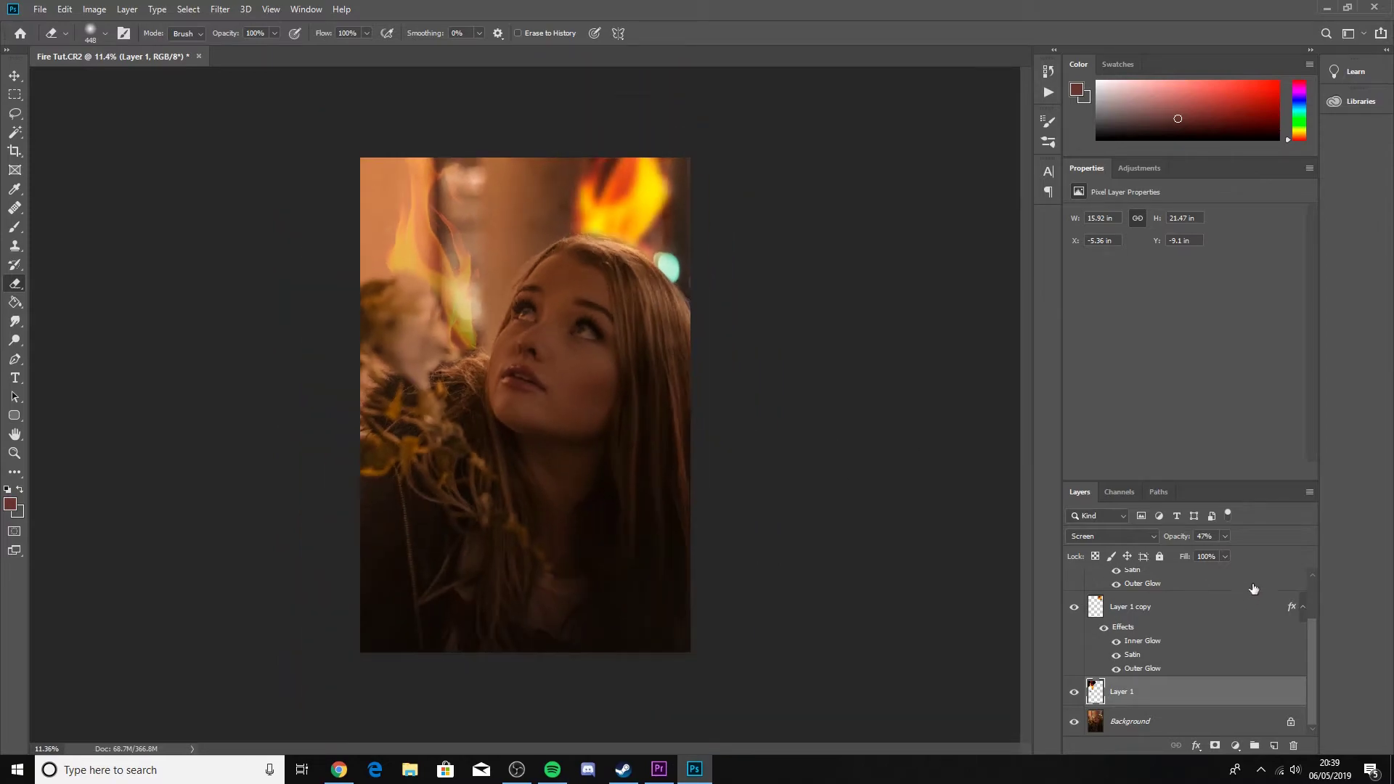
{"action": "left_click_drag", "start_coordinate": [1249, 556], "coordinate": [1317, 555]}
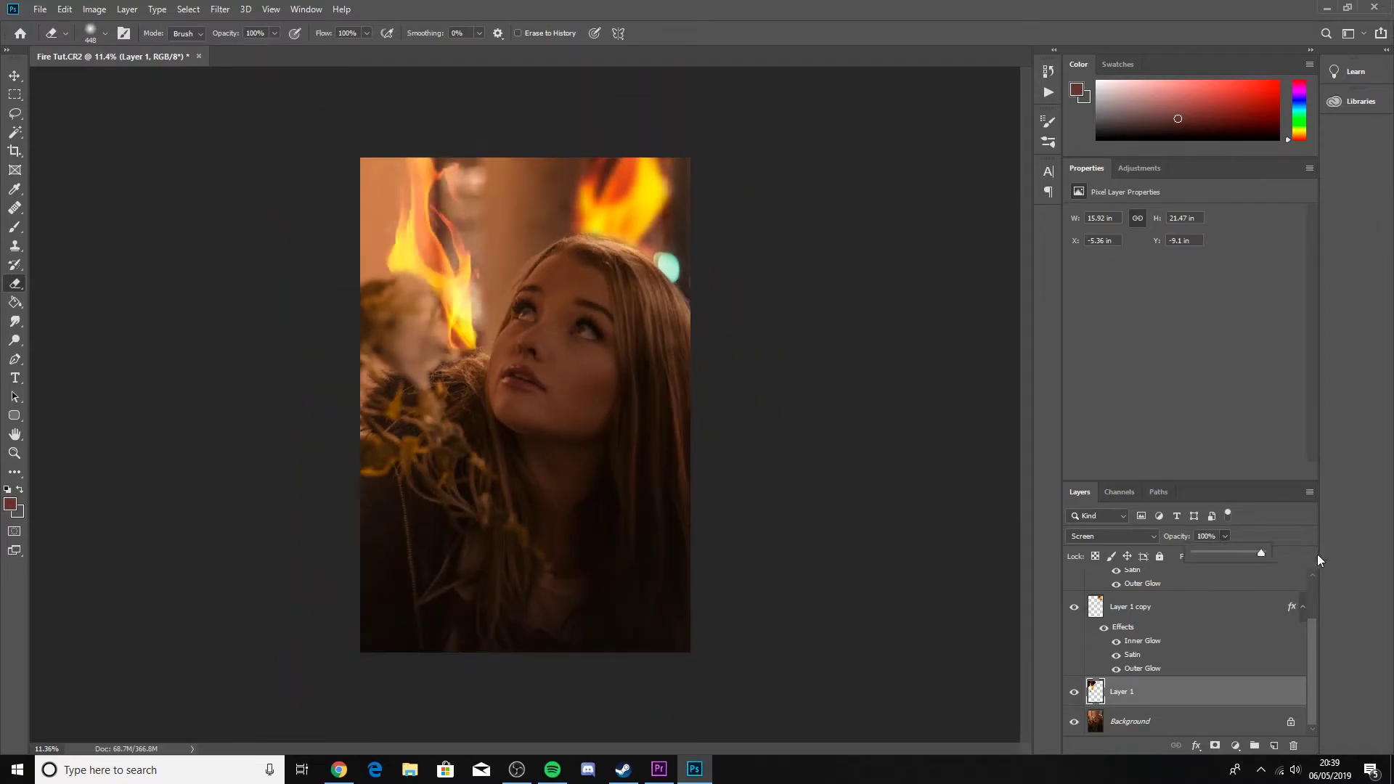
- Add Satin, Outer Glow and Inner Glow effects to the flipped flame layer, keeping the settings used on the flame copy
{"action": "double_click", "coordinate": [1220, 697]}
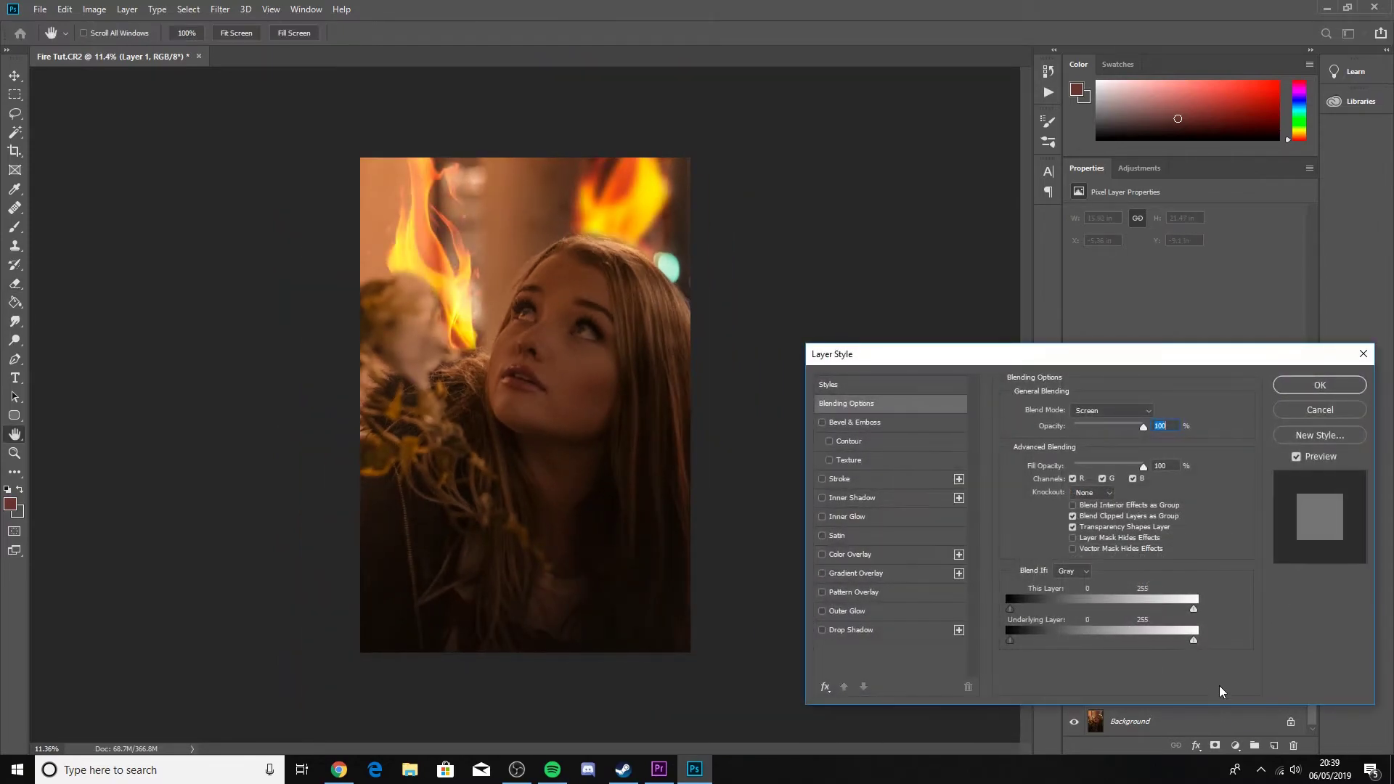
{"action": "left_click", "coordinate": [837, 535]}
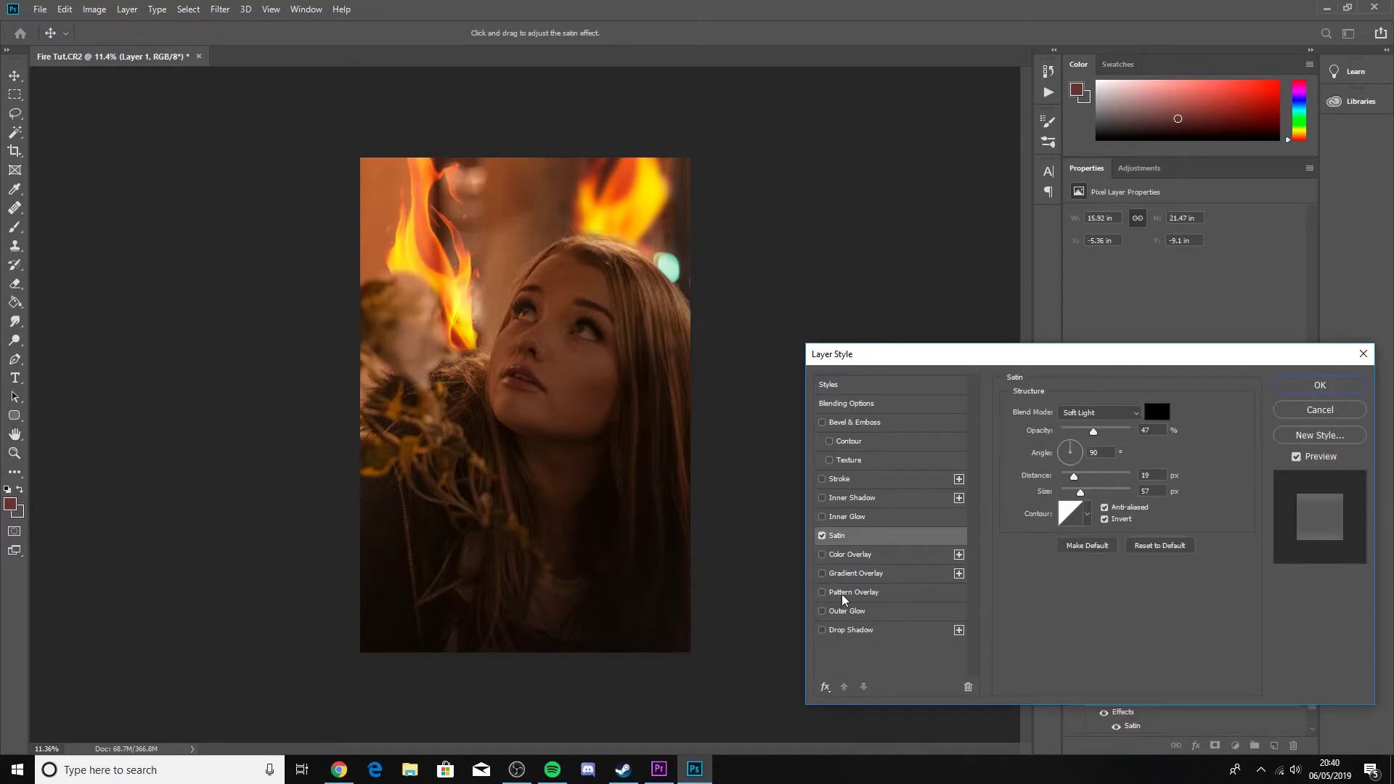
{"action": "left_click", "coordinate": [856, 612]}
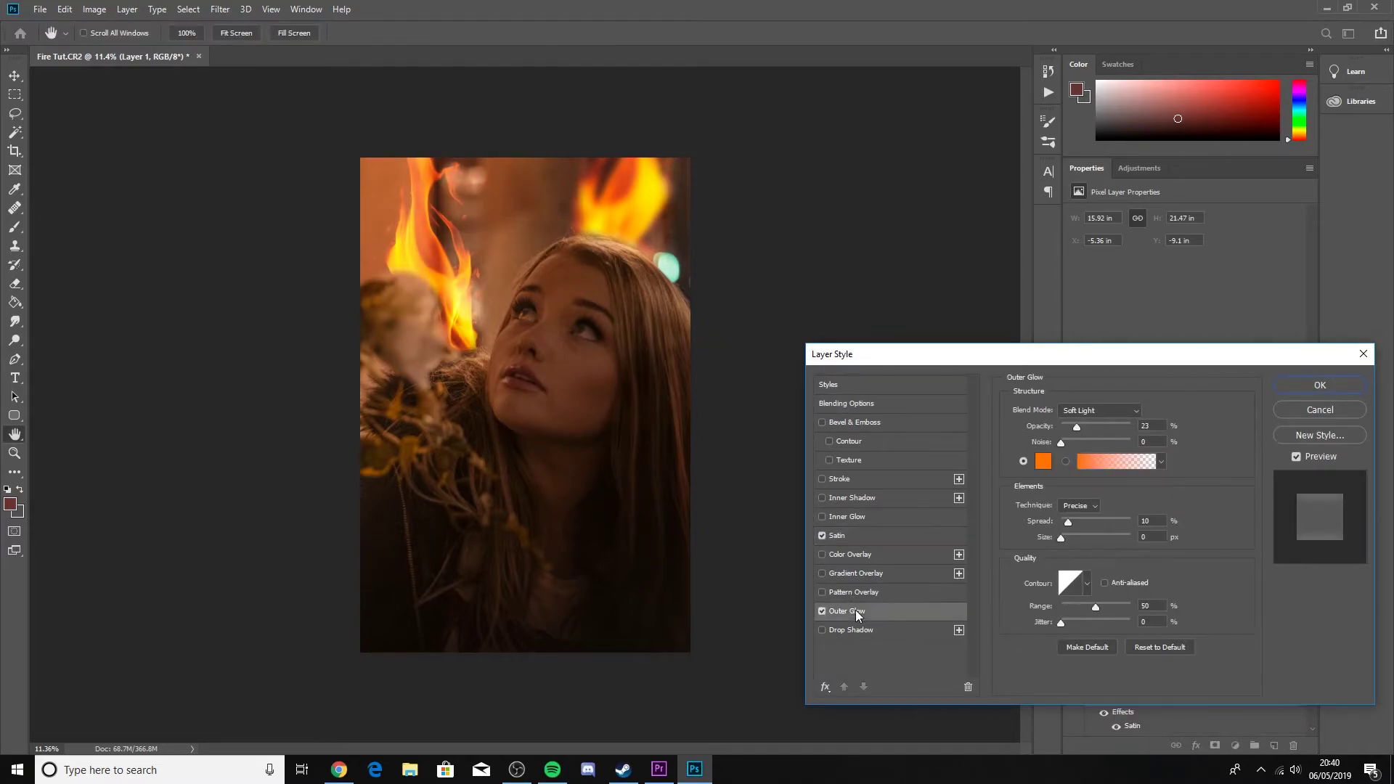
{"action": "left_click", "coordinate": [855, 517]}
{"action": "left_click", "coordinate": [1320, 386]}
- Erase the faint flame haze between the flipped flame and the woman's head
{"action": "key", "text": "e"}
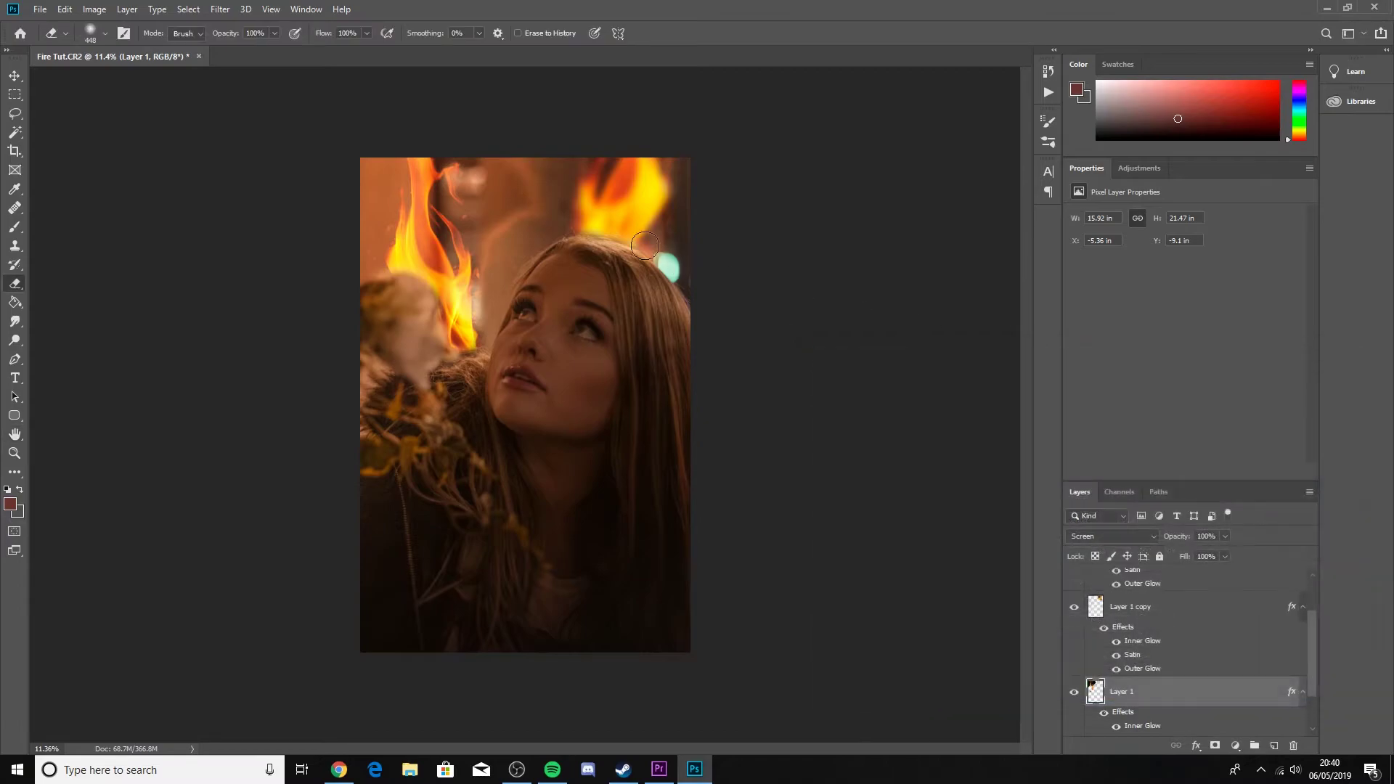
{"action": "left_click_drag", "start_coordinate": [509, 193], "coordinate": [504, 160]}
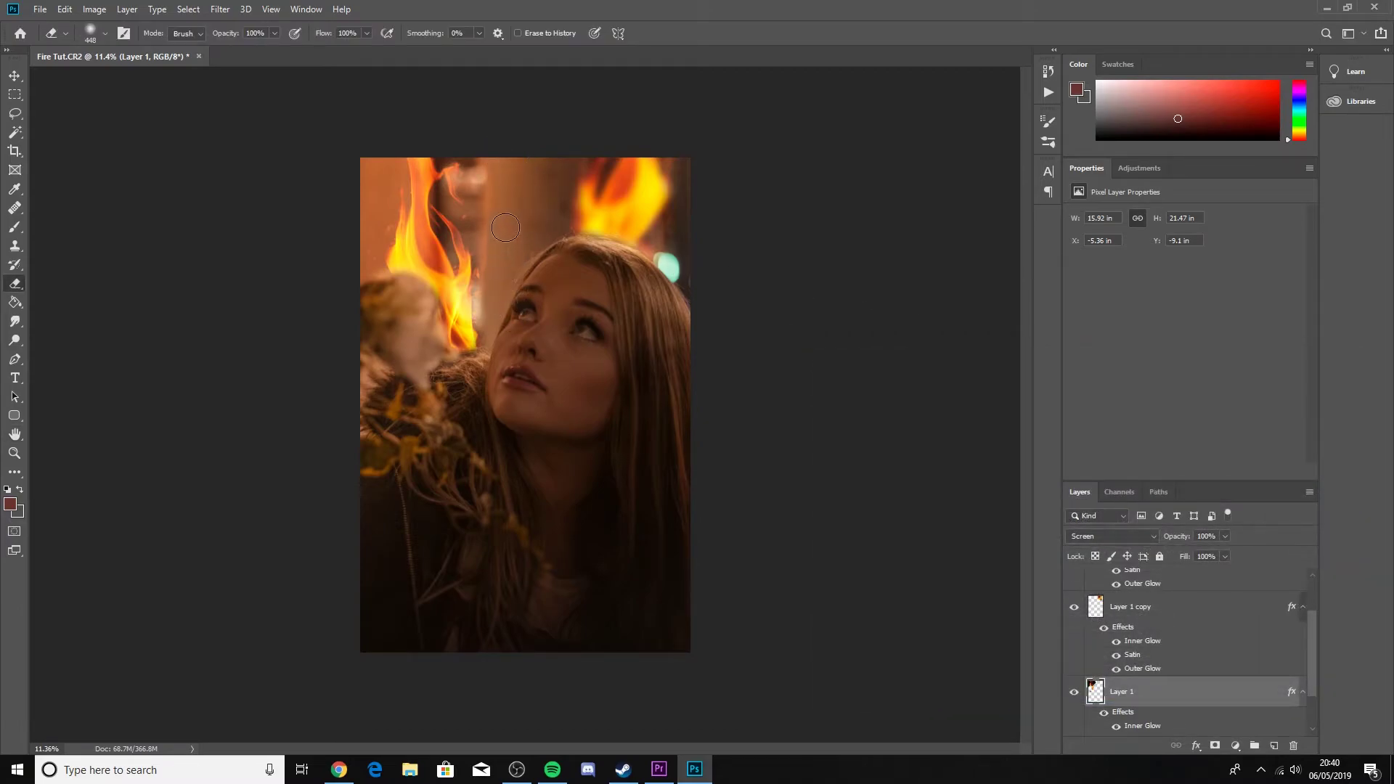
{"action": "left_click_drag", "start_coordinate": [498, 193], "coordinate": [501, 232]}
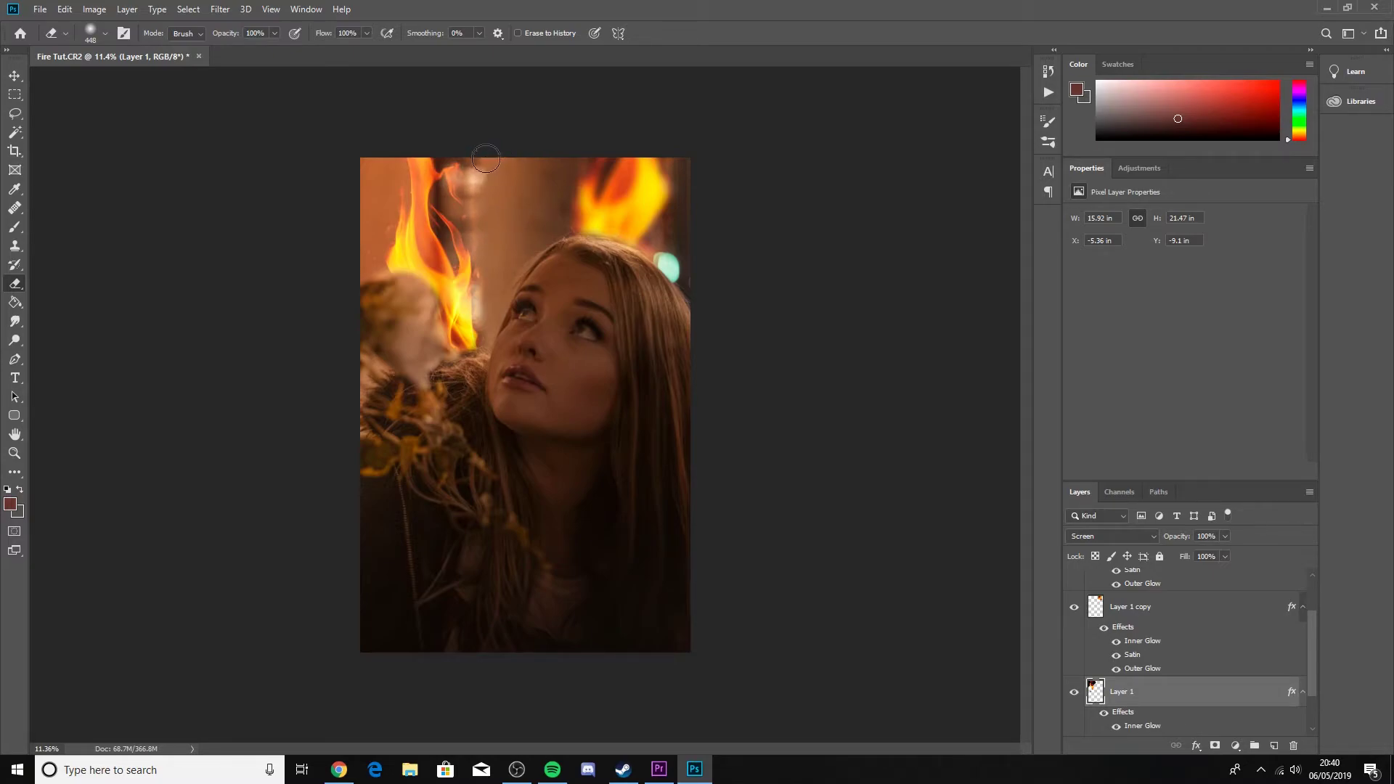
- Blur the flipped flame layer with a Gaussian Blur of 44.3-pixel radius
{"action": "left_click", "coordinate": [221, 10]}
{"action": "mouse_move", "coordinate": [273, 175]}
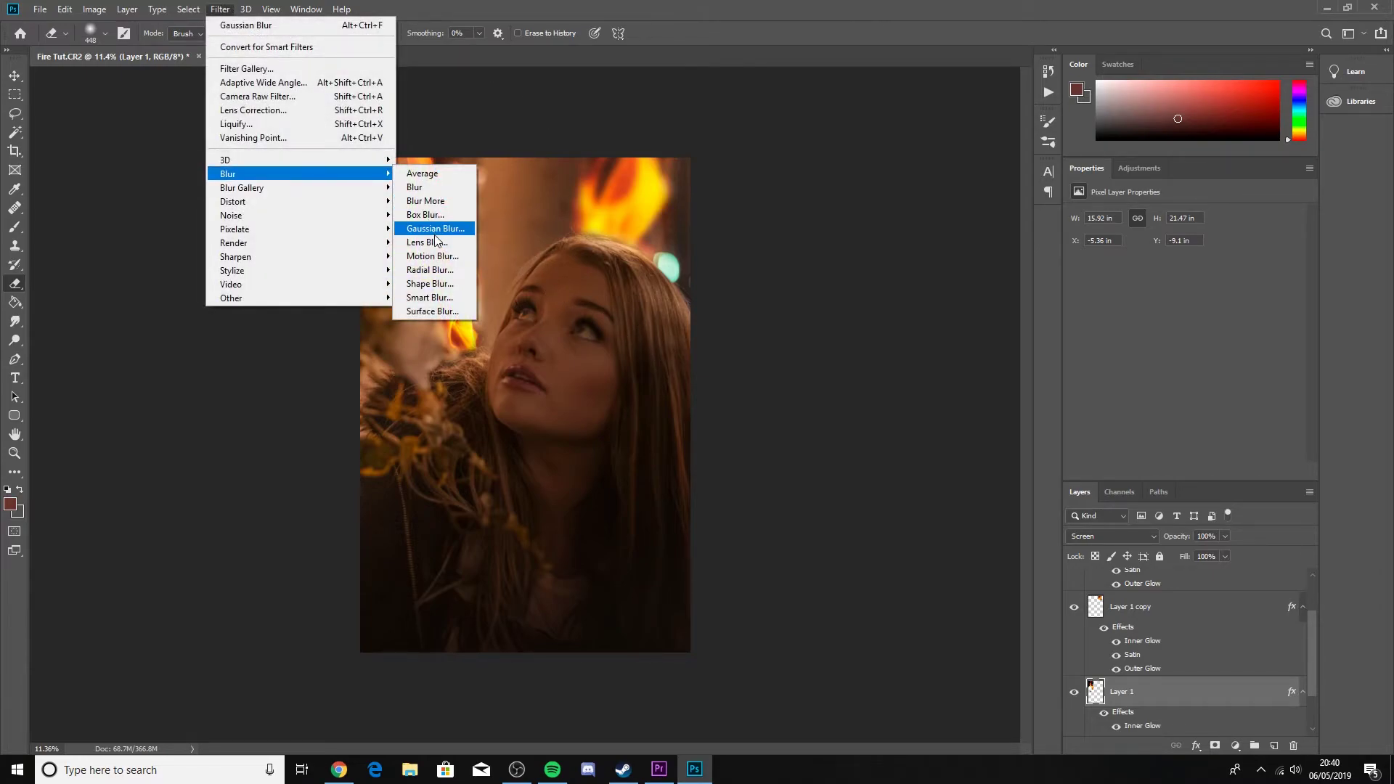
{"action": "left_click", "coordinate": [435, 232]}
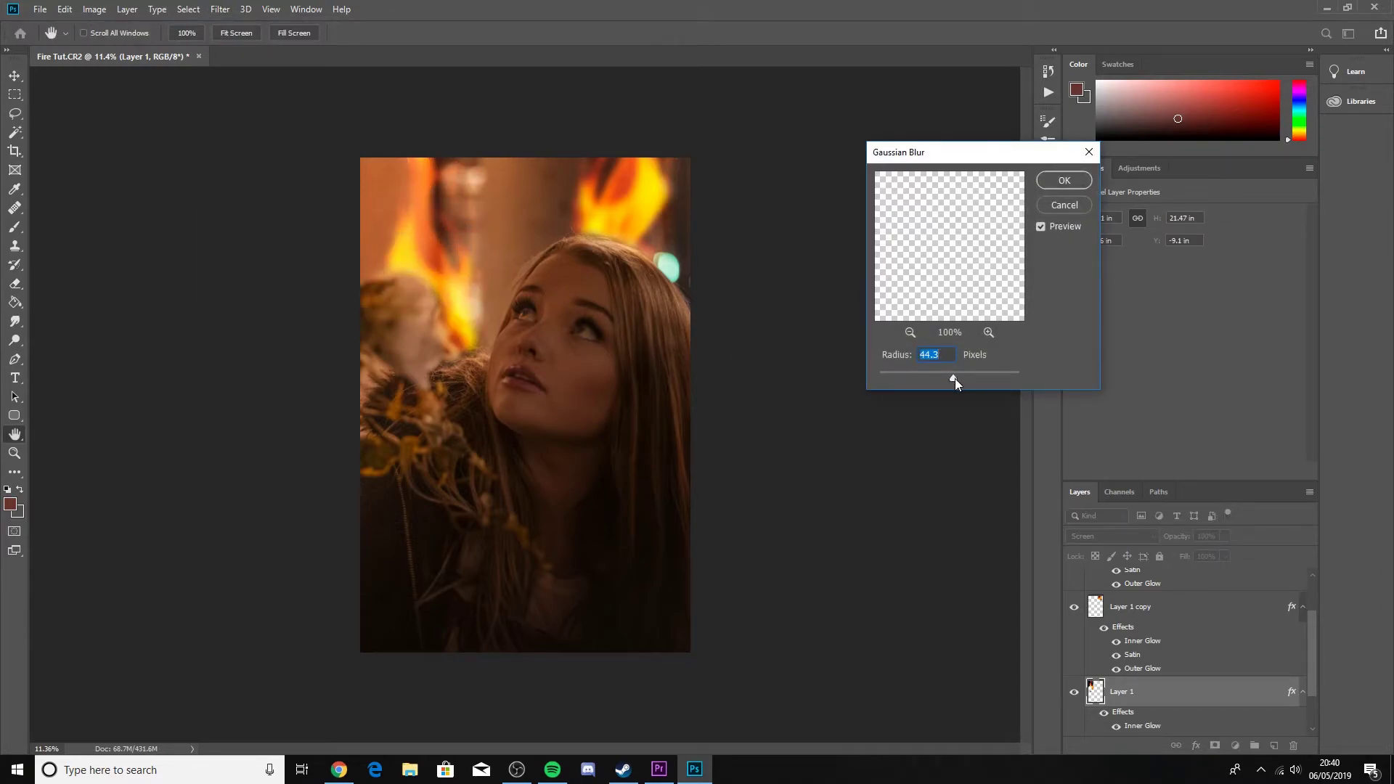
{"action": "left_click", "coordinate": [1051, 183]}
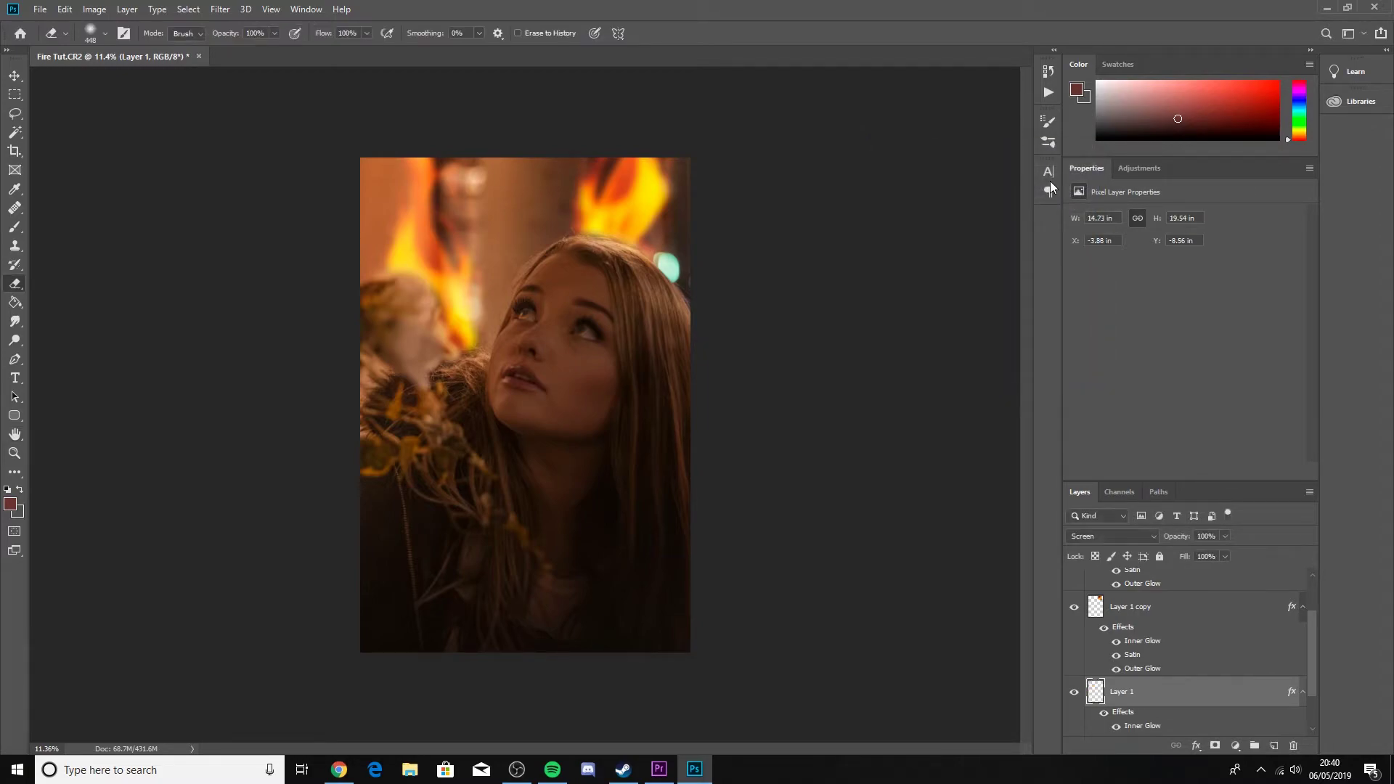
- Duplicate the blurred flipped flame layer to intensify the fire behind the leaves
{"action": "key", "text": "ctrl+j"}
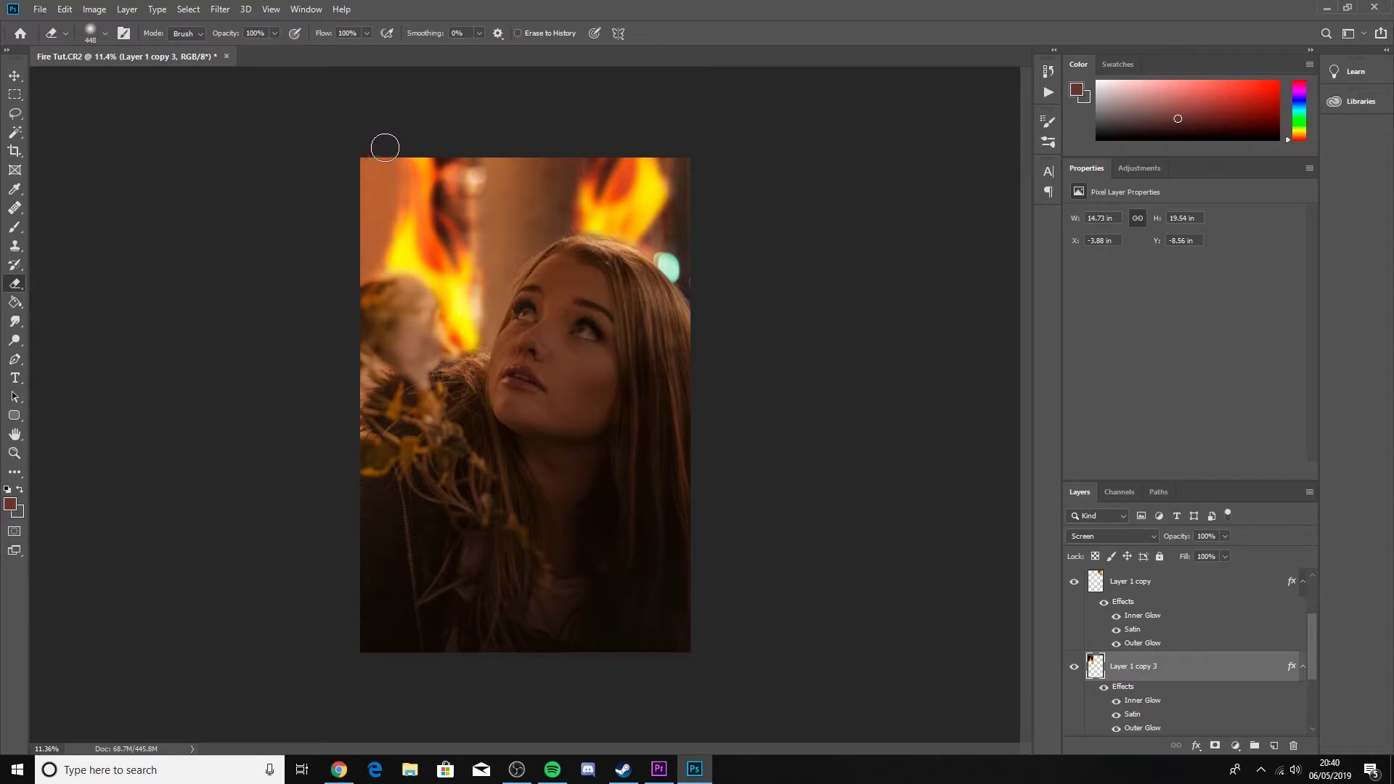
{"action": "scroll", "coordinate": [366, 264], "scroll_direction": "down", "scroll_amount": 6}
{"action": "scroll", "coordinate": [460, 291], "scroll_direction": "up", "scroll_amount": 8}
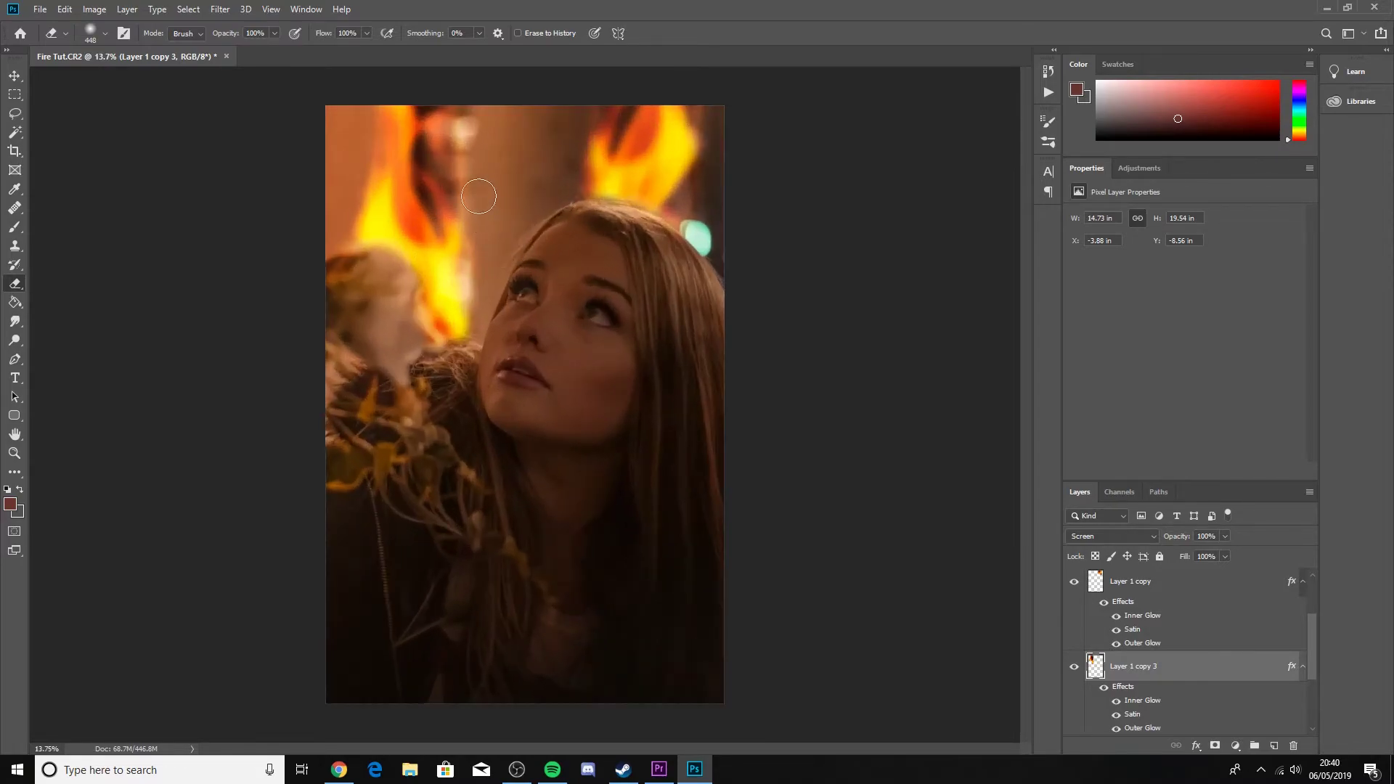
- Lower the duplicated flame layer's opacity to 66% to soften the fire behind the leaves
{"action": "left_click_drag", "start_coordinate": [1221, 549], "coordinate": [1205, 550]}
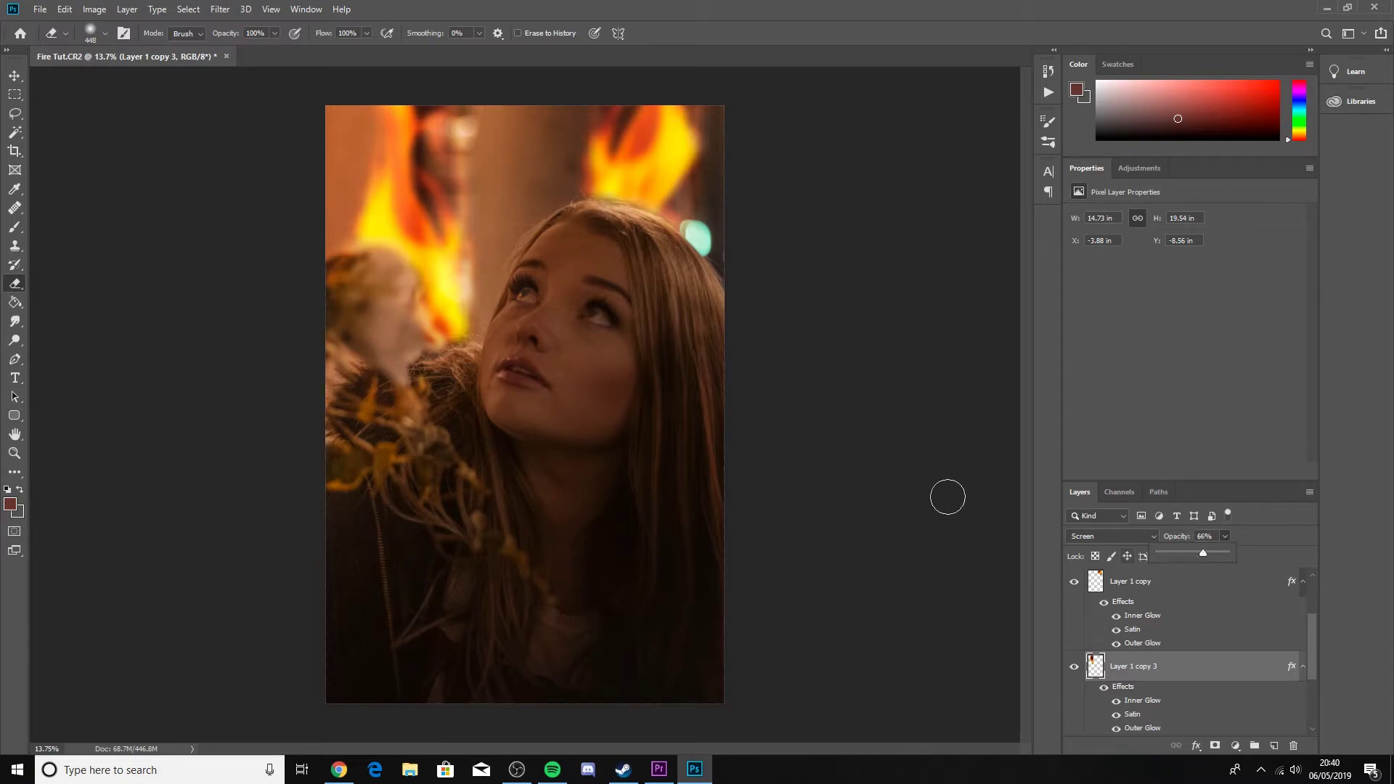
{"action": "scroll", "coordinate": [806, 448], "scroll_direction": "down", "scroll_amount": 5}
{"action": "scroll", "coordinate": [807, 448], "scroll_direction": "up", "scroll_amount": 2}
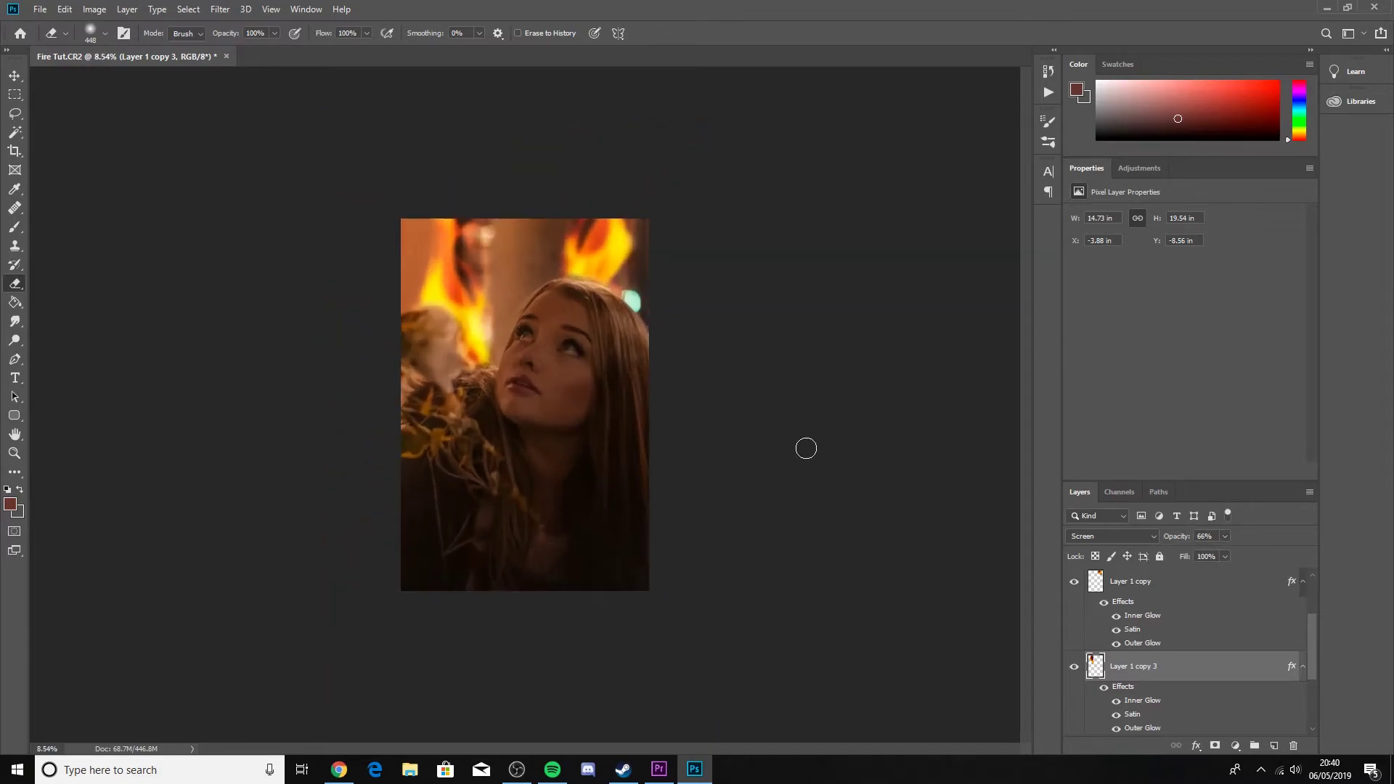
{"action": "scroll", "coordinate": [485, 279], "scroll_direction": "up", "scroll_amount": 3}
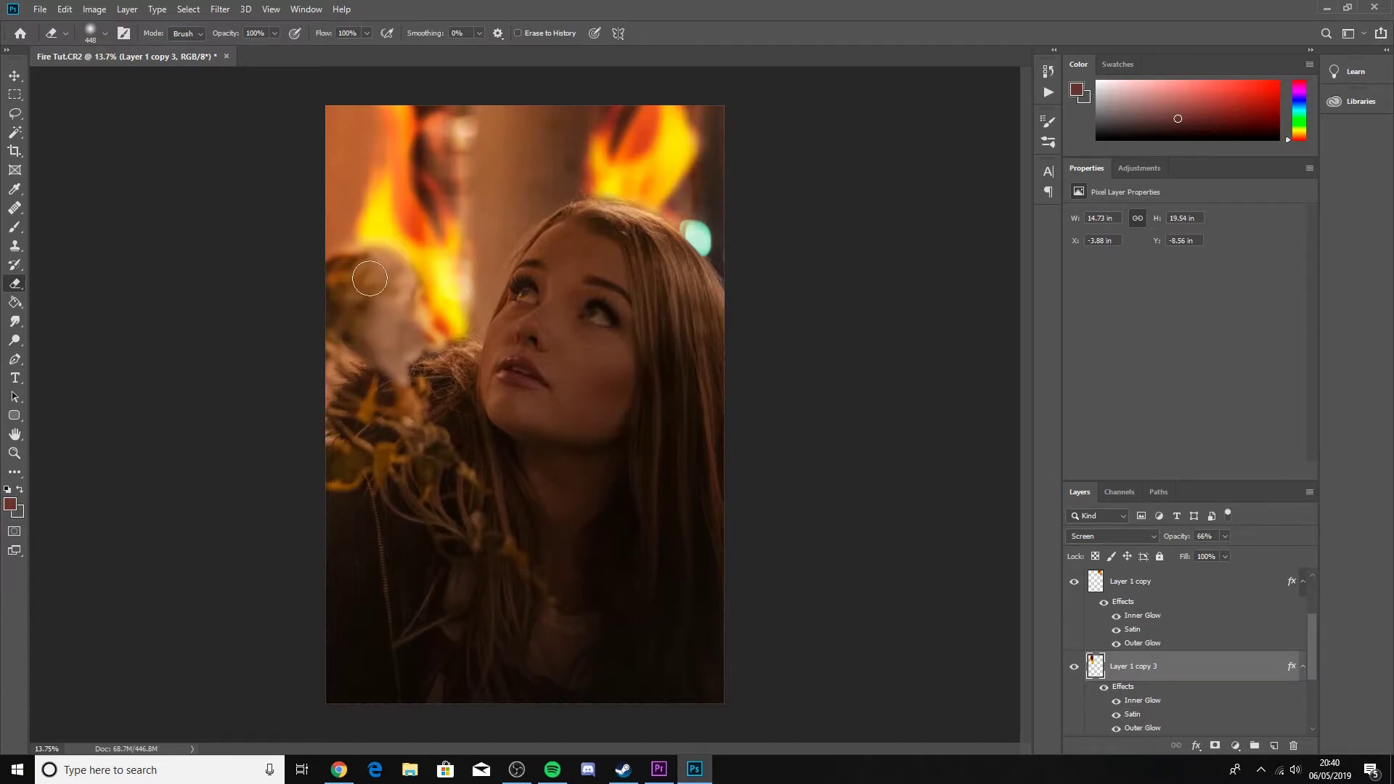
- Switch to Chrome and copy the "Lost in the Flames 6" image from the related fire images
{"action": "left_click", "coordinate": [340, 769]}
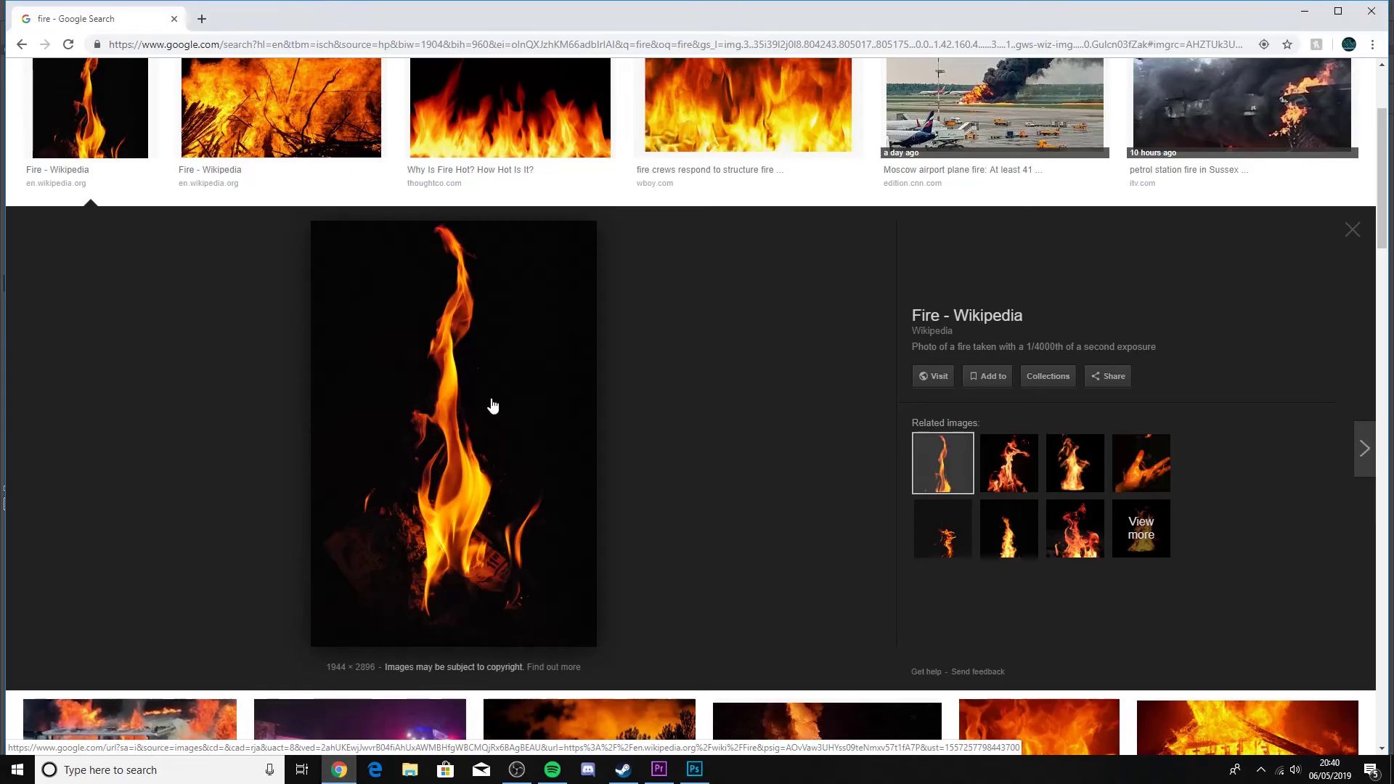
{"action": "scroll", "coordinate": [491, 404], "scroll_direction": "up", "scroll_amount": 3}
{"action": "scroll", "coordinate": [811, 441], "scroll_direction": "down", "scroll_amount": 4}
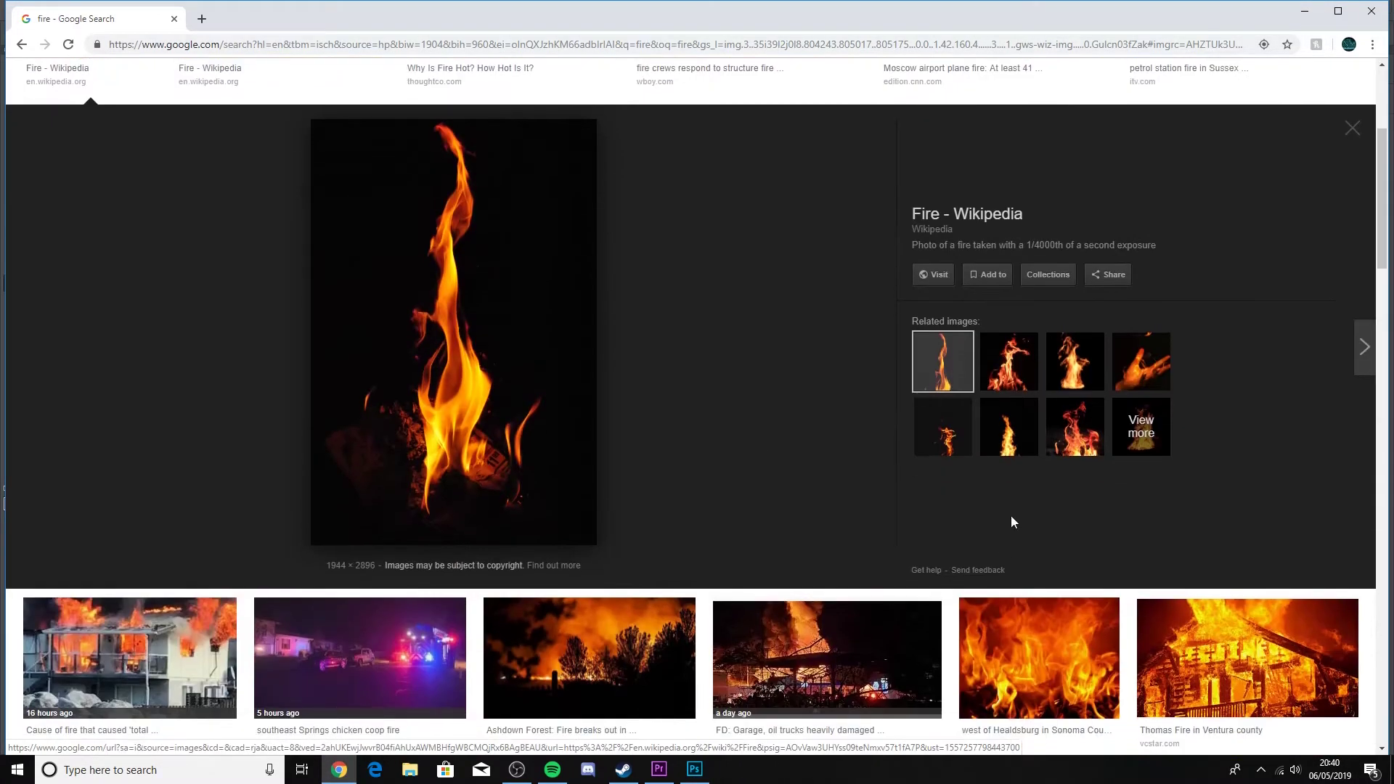
{"action": "left_click", "coordinate": [943, 436]}
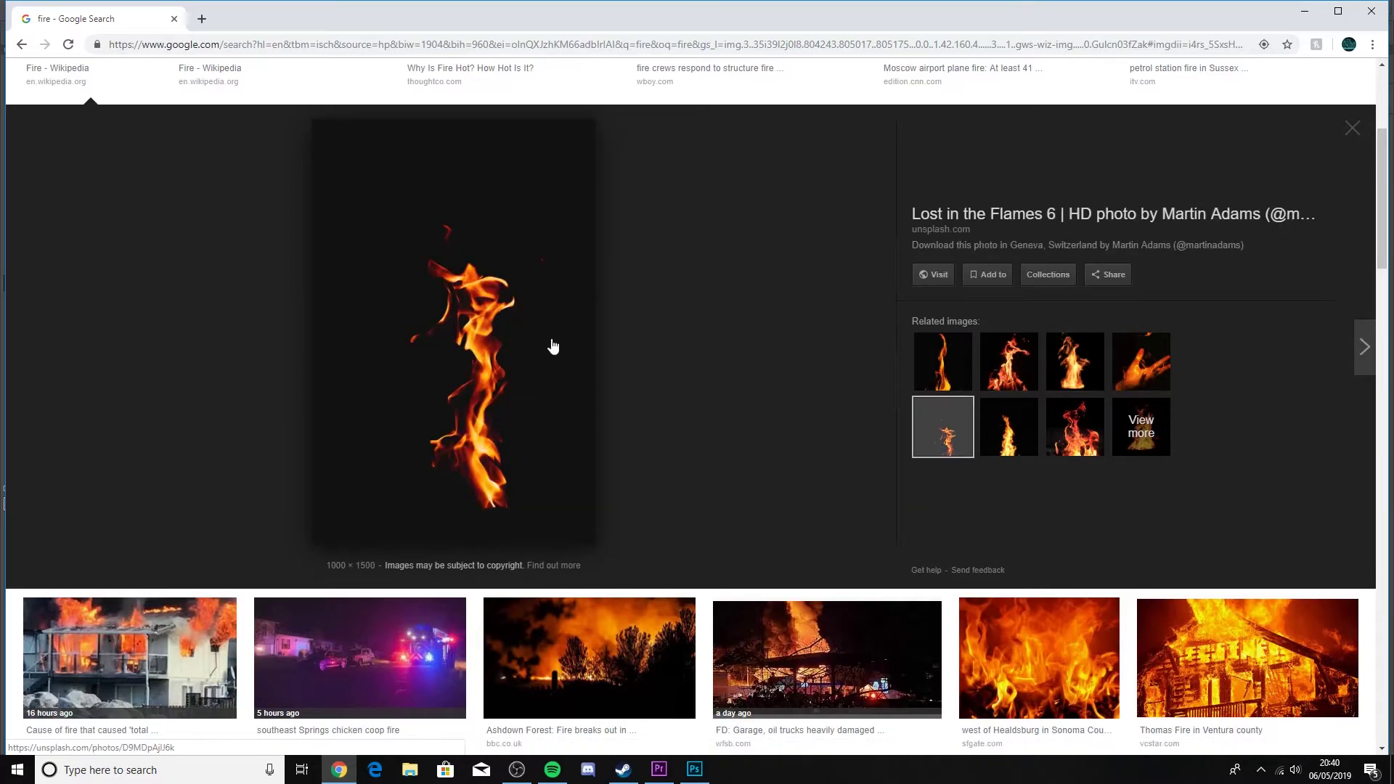
{"action": "right_click", "coordinate": [467, 390]}
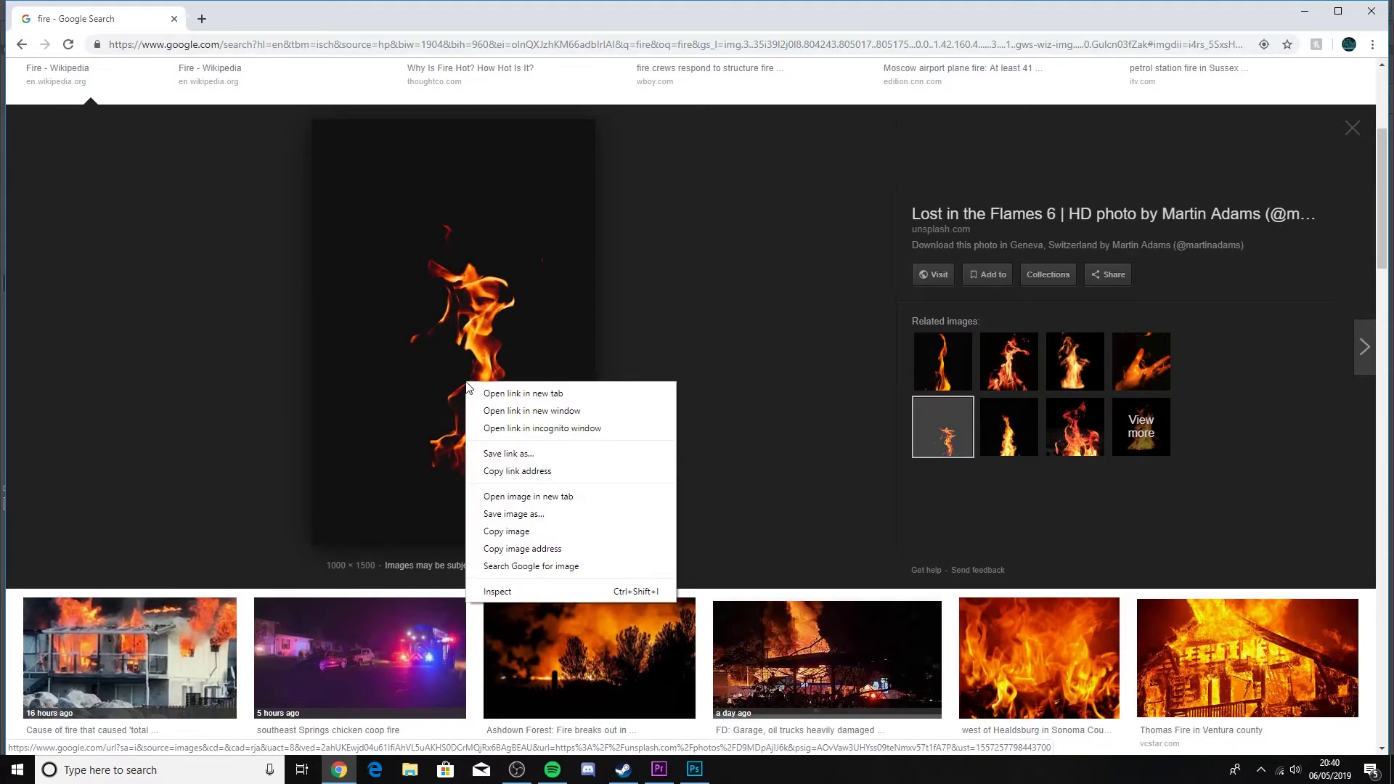
{"action": "left_click", "coordinate": [536, 532]}
- Return to Photoshop, paste the copied flame image and enlarge it proportionally to about 227%
{"action": "key", "text": "alt+Tab"}
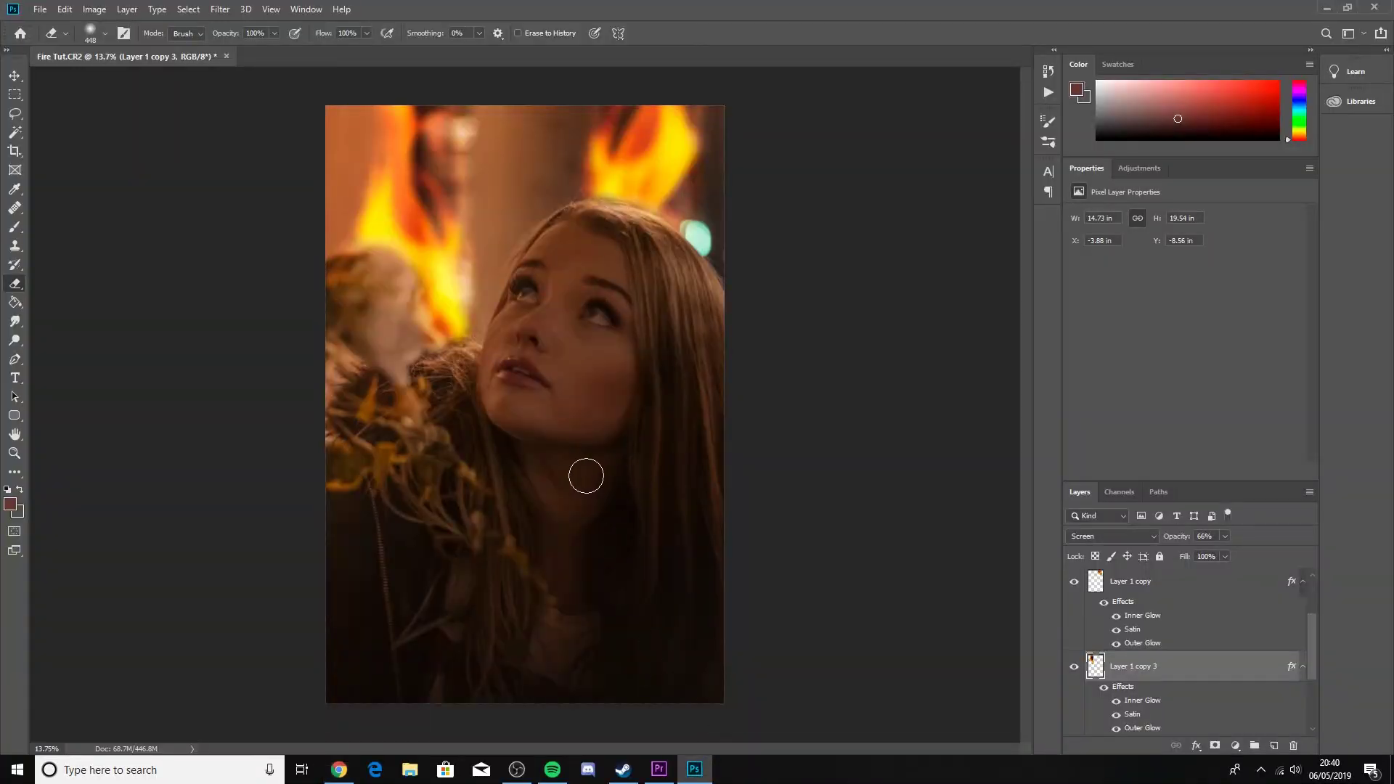
{"action": "key", "text": "ctrl+v"}
{"action": "key", "text": "ctrl+t"}
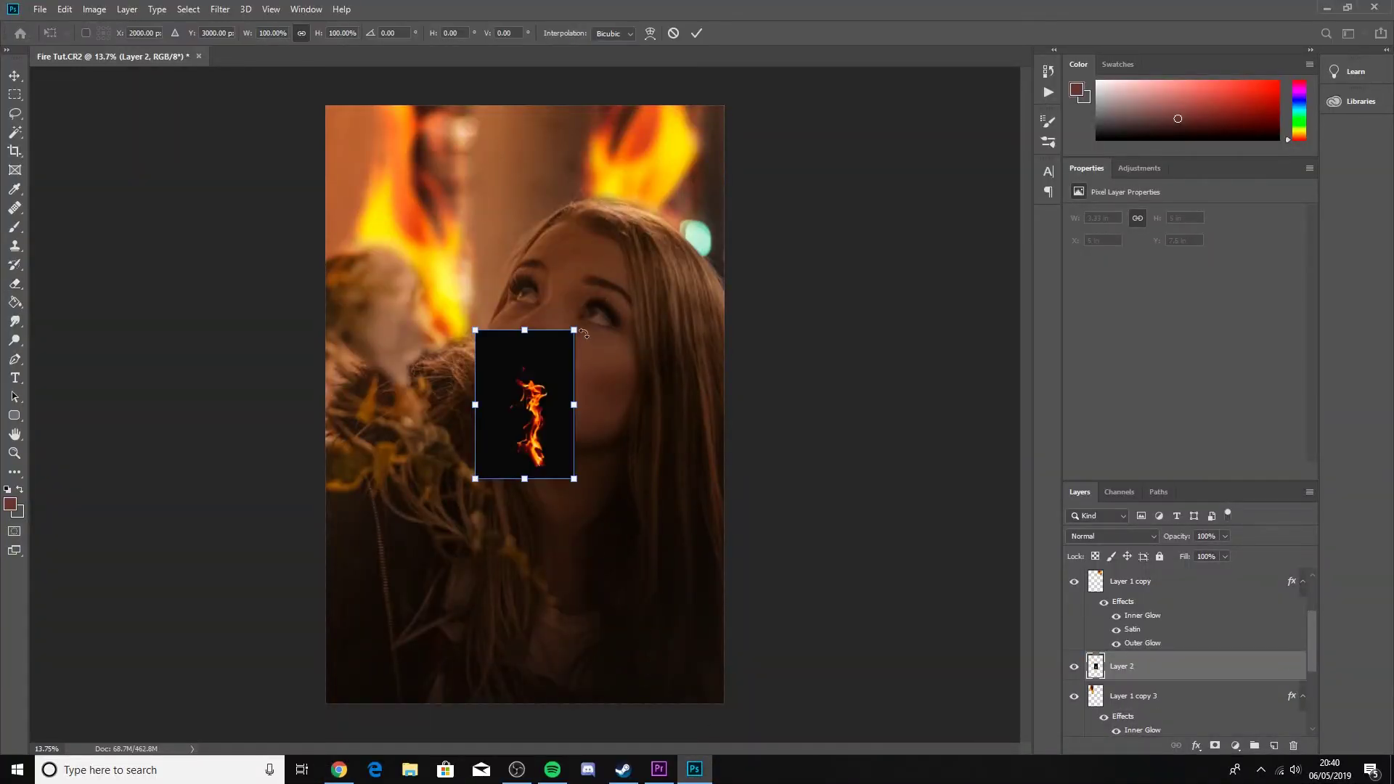
{"action": "left_click_drag", "start_coordinate": [574, 330], "coordinate": [751, 177]}
{"action": "left_click_drag", "start_coordinate": [662, 223], "coordinate": [590, 328]}
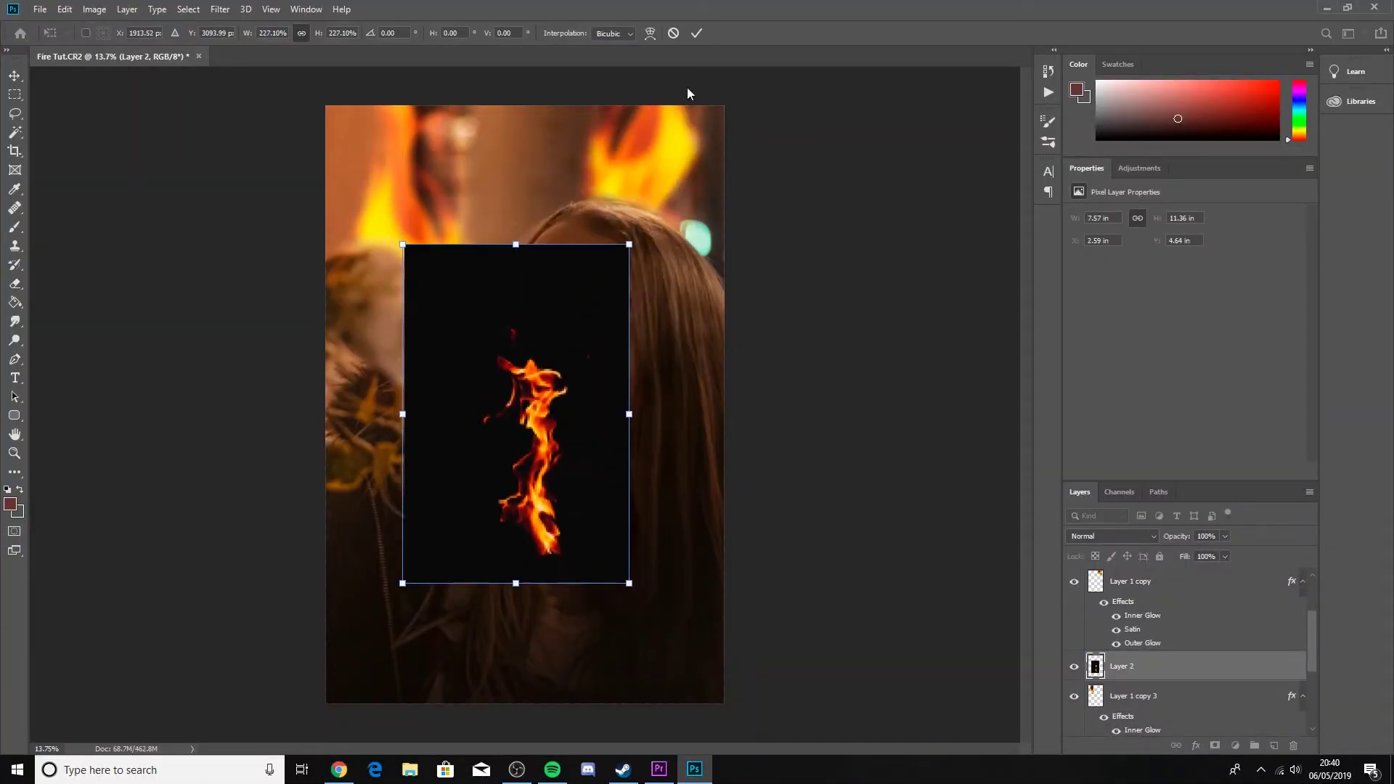
{"action": "left_click", "coordinate": [696, 32]}
- Set the pasted flame layer's blend mode to Screen and move it to the top of the layer stack
{"action": "left_click", "coordinate": [1107, 536]}
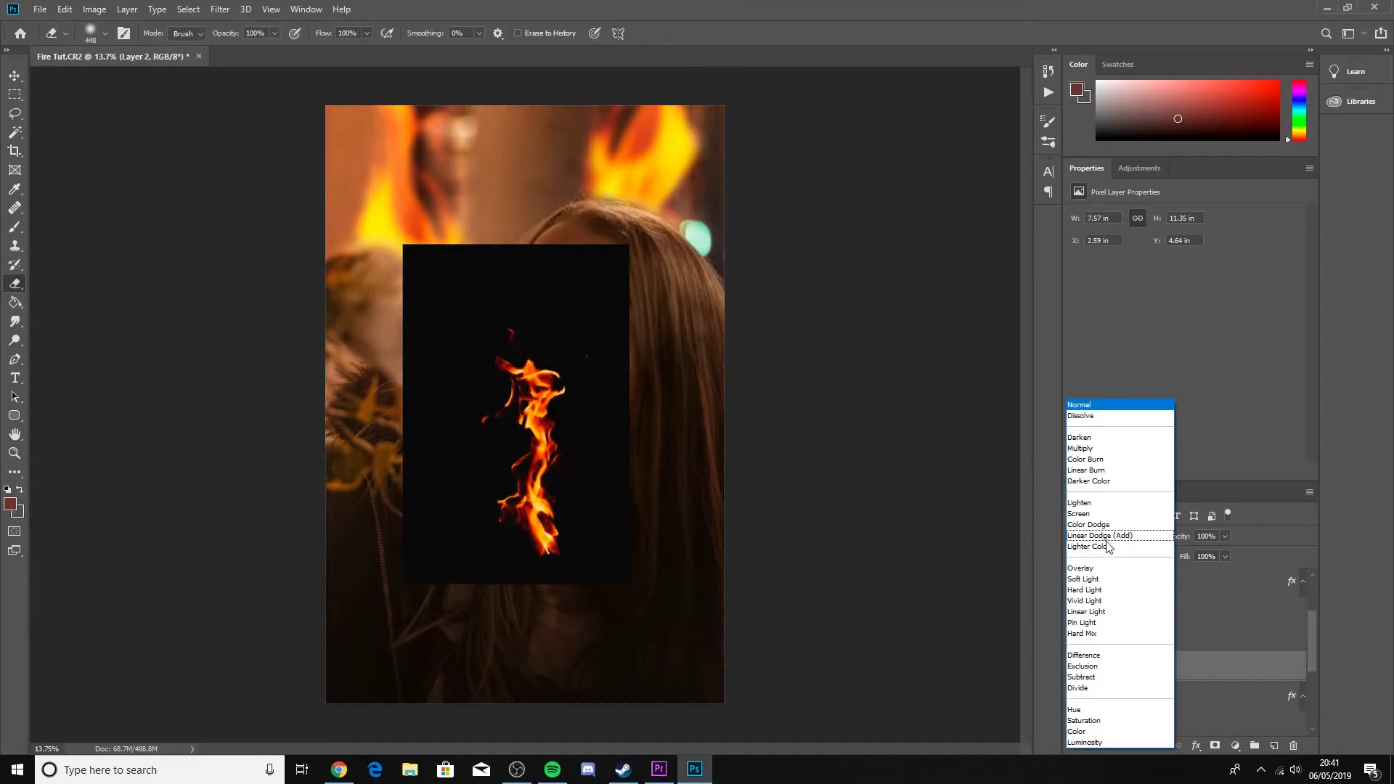
{"action": "left_click", "coordinate": [1101, 517]}
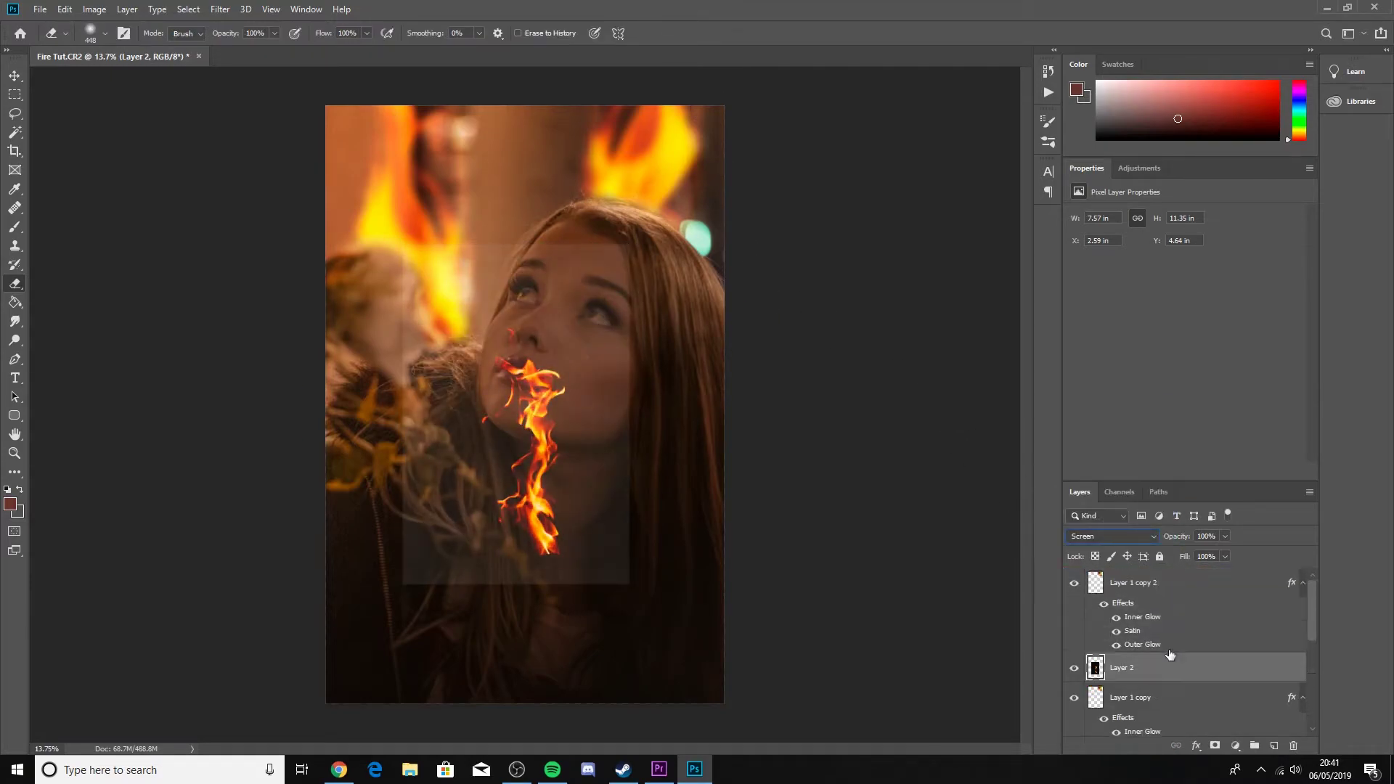
{"action": "left_click_drag", "start_coordinate": [1163, 677], "coordinate": [1161, 584]}
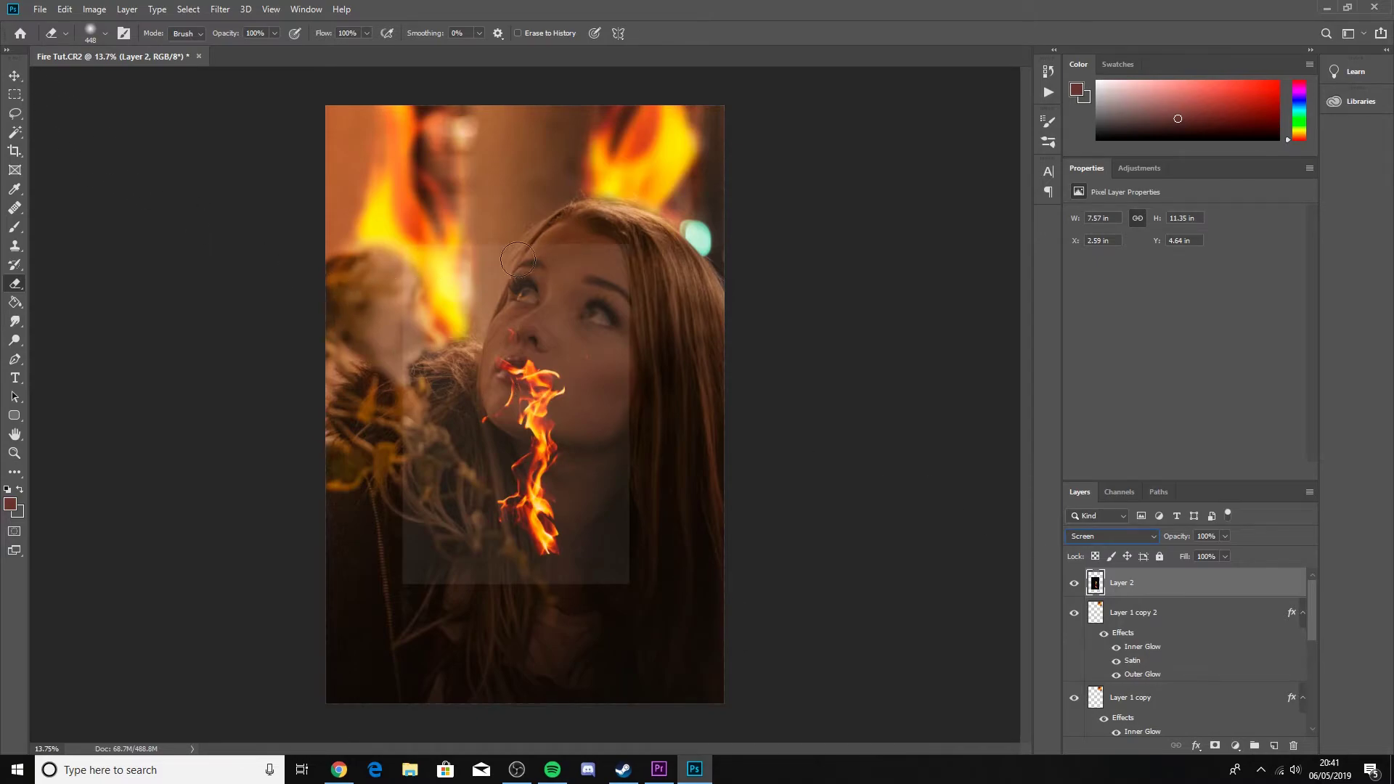
- Erase the faint rectangular haze surrounding the pasted flame over the woman's face, hair and neck
{"action": "right_click", "coordinate": [558, 281]}
{"action": "left_click", "coordinate": [854, 416]}
{"action": "mouse_move", "coordinate": [615, 267]}
{"action": "left_mouse_down"}
{"action": "mouse_move", "coordinate": [575, 253]}
{"action": "mouse_move", "coordinate": [608, 252]}
{"action": "mouse_move", "coordinate": [393, 254]}
{"action": "left_mouse_up"}
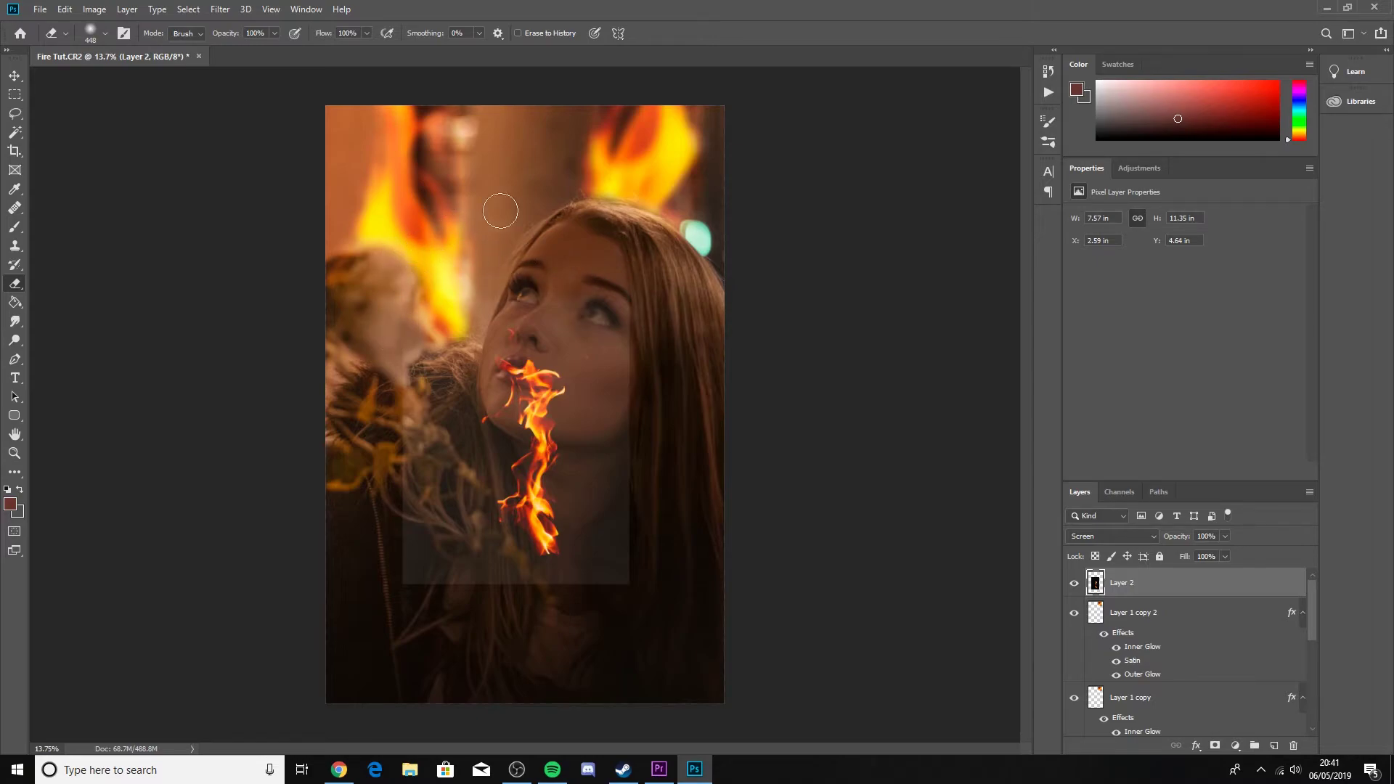
{"action": "mouse_move", "coordinate": [398, 384]}
{"action": "left_mouse_down"}
{"action": "mouse_move", "coordinate": [404, 572]}
{"action": "mouse_move", "coordinate": [426, 428]}
{"action": "mouse_move", "coordinate": [407, 356]}
{"action": "mouse_move", "coordinate": [463, 580]}
{"action": "mouse_move", "coordinate": [592, 591]}
{"action": "mouse_move", "coordinate": [622, 519]}
{"action": "mouse_move", "coordinate": [625, 336]}
{"action": "mouse_move", "coordinate": [609, 275]}
{"action": "mouse_move", "coordinate": [602, 364]}
{"action": "mouse_move", "coordinate": [549, 268]}
{"action": "left_mouse_up"}
{"action": "mouse_move", "coordinate": [560, 330]}
{"action": "left_mouse_down"}
{"action": "mouse_move", "coordinate": [597, 394]}
{"action": "mouse_move", "coordinate": [605, 515]}
{"action": "mouse_move", "coordinate": [592, 555]}
{"action": "left_mouse_up"}
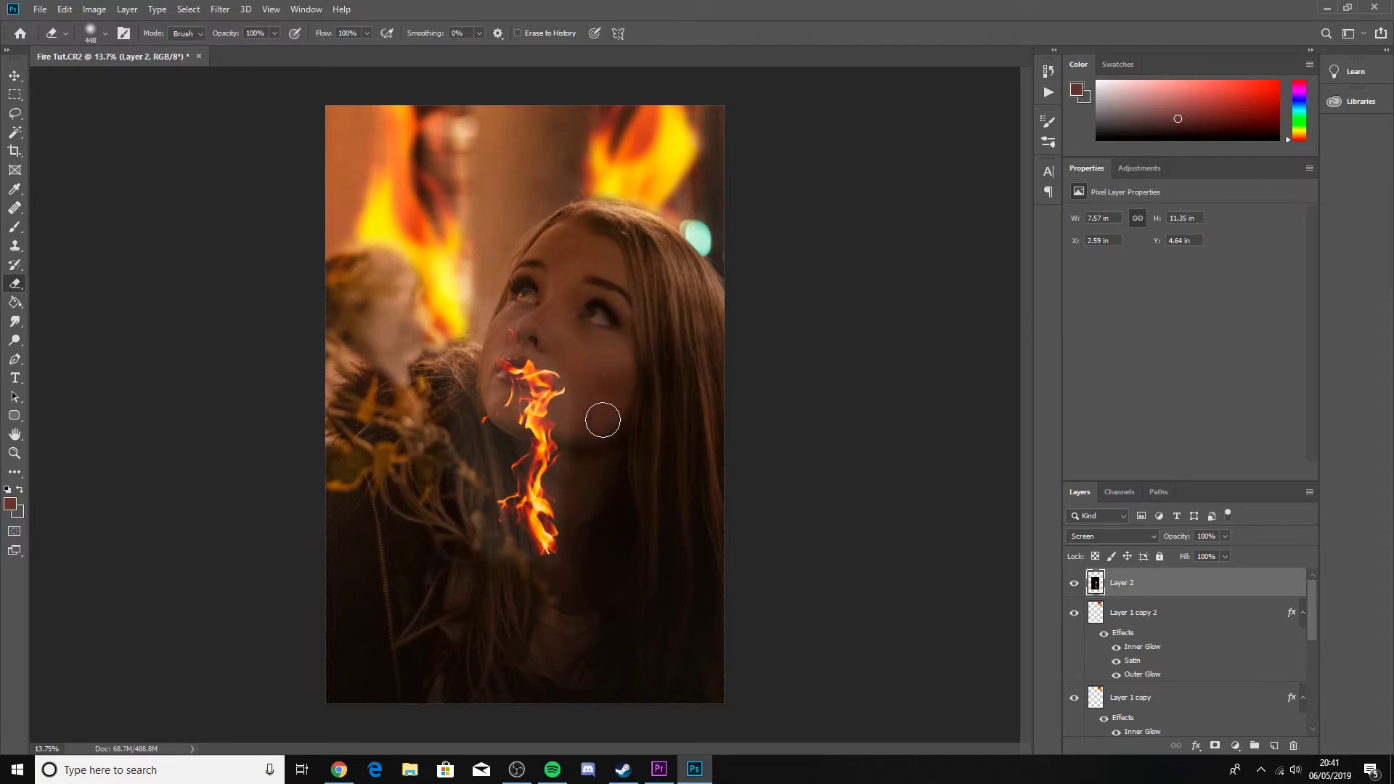
{"action": "left_click_drag", "start_coordinate": [470, 525], "coordinate": [459, 432]}
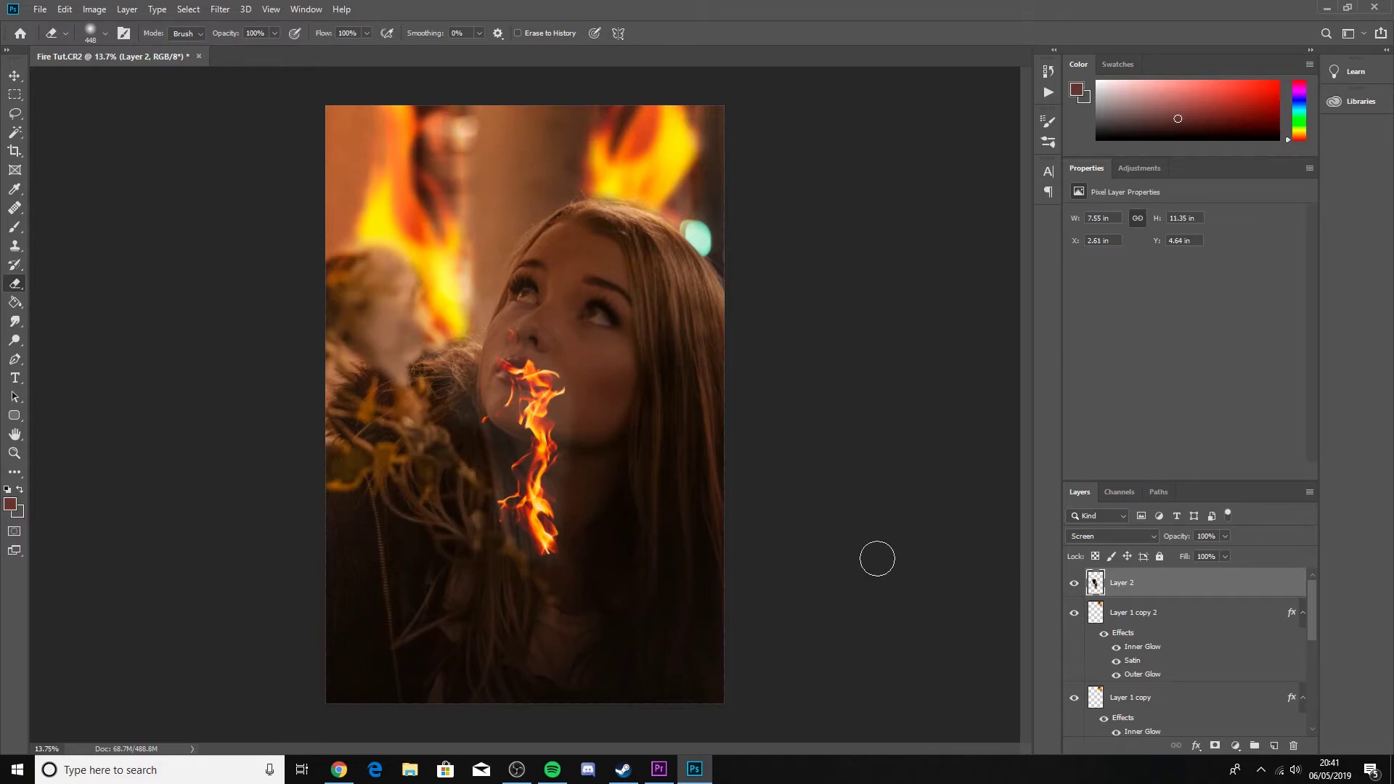
- Rotate the flame to about -41 degrees, stretch its height to about 138% along the leafy branch, and erase its remaining haze
{"action": "key", "text": "ctrl+t"}
{"action": "left_click_drag", "start_coordinate": [654, 418], "coordinate": [623, 373]}
{"action": "left_click_drag", "start_coordinate": [567, 429], "coordinate": [456, 484]}
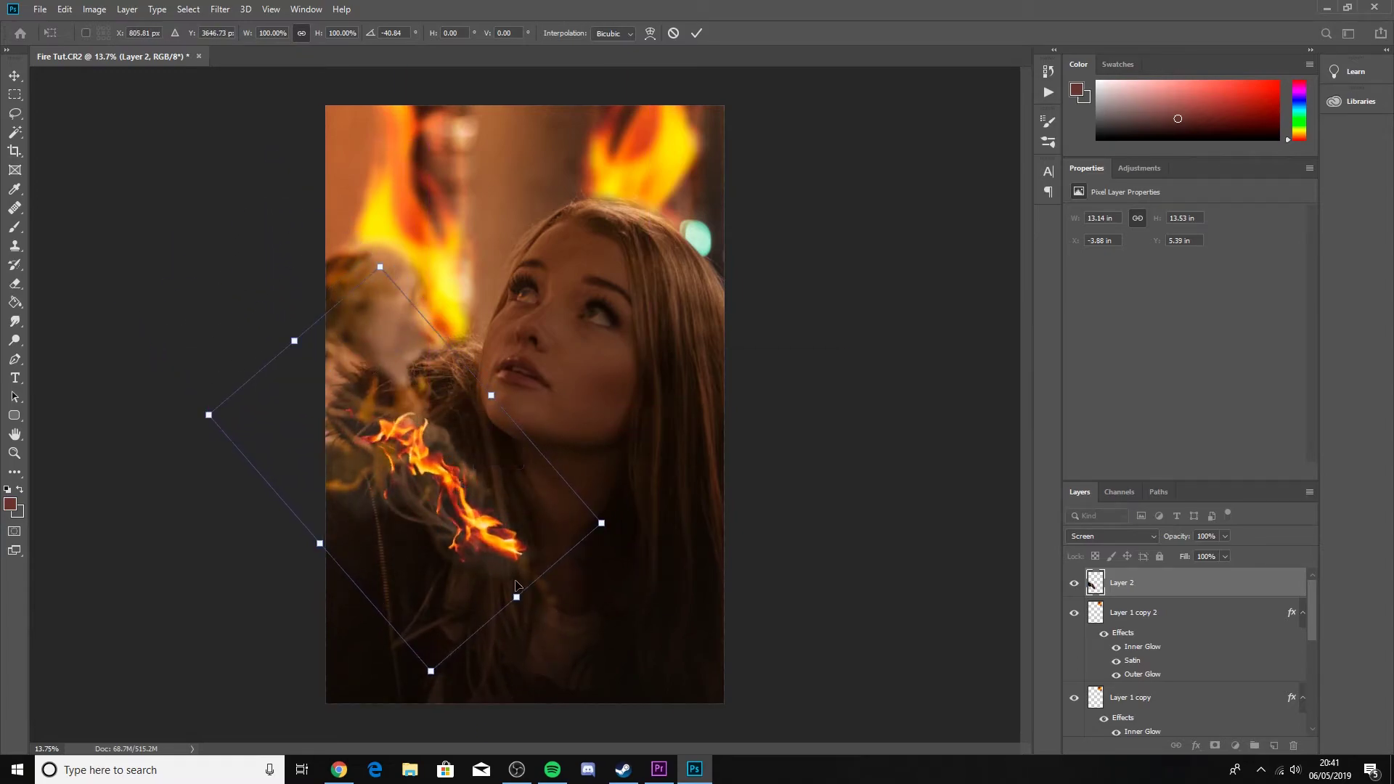
{"action": "left_click_drag", "start_coordinate": [298, 342], "coordinate": [221, 232]}
{"action": "left_click_drag", "start_coordinate": [515, 485], "coordinate": [540, 509]}
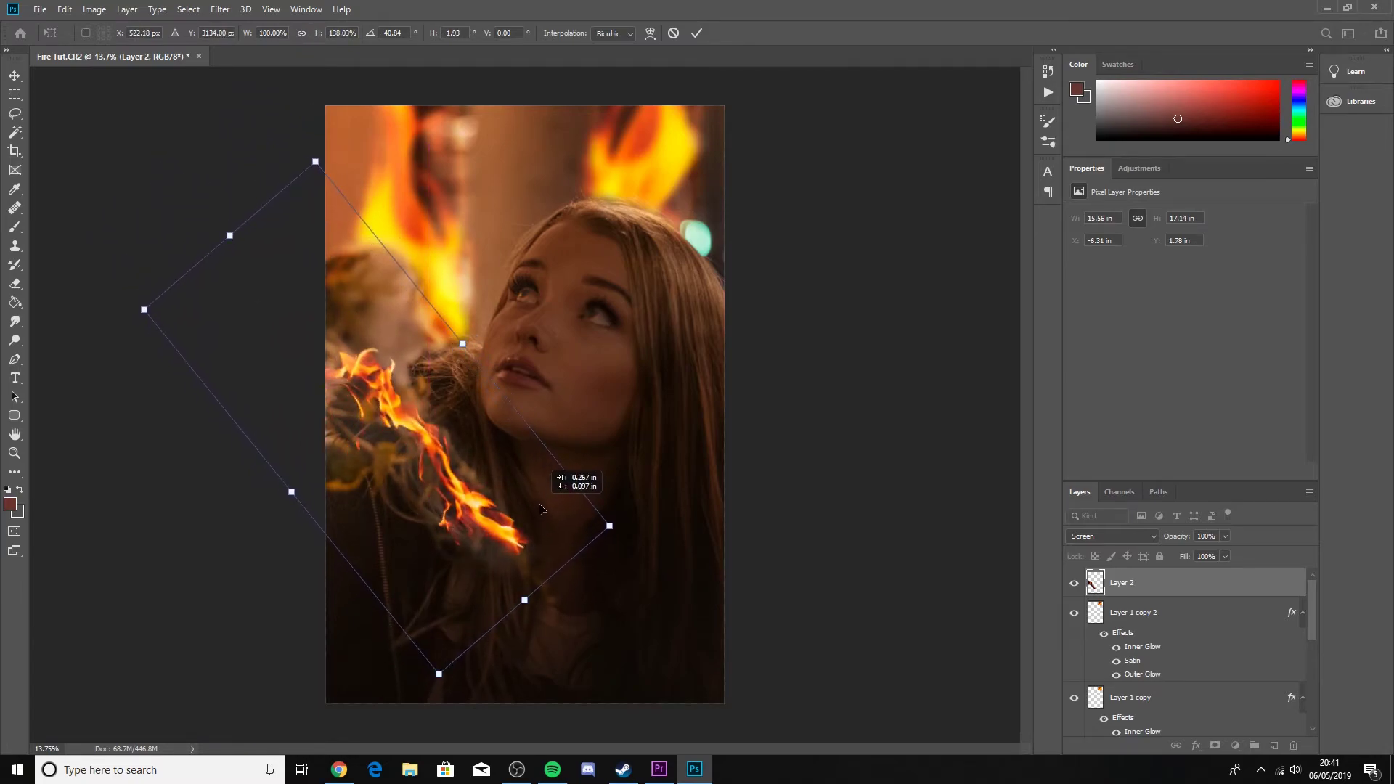
{"action": "left_click", "coordinate": [694, 35]}
{"action": "key", "text": "e"}
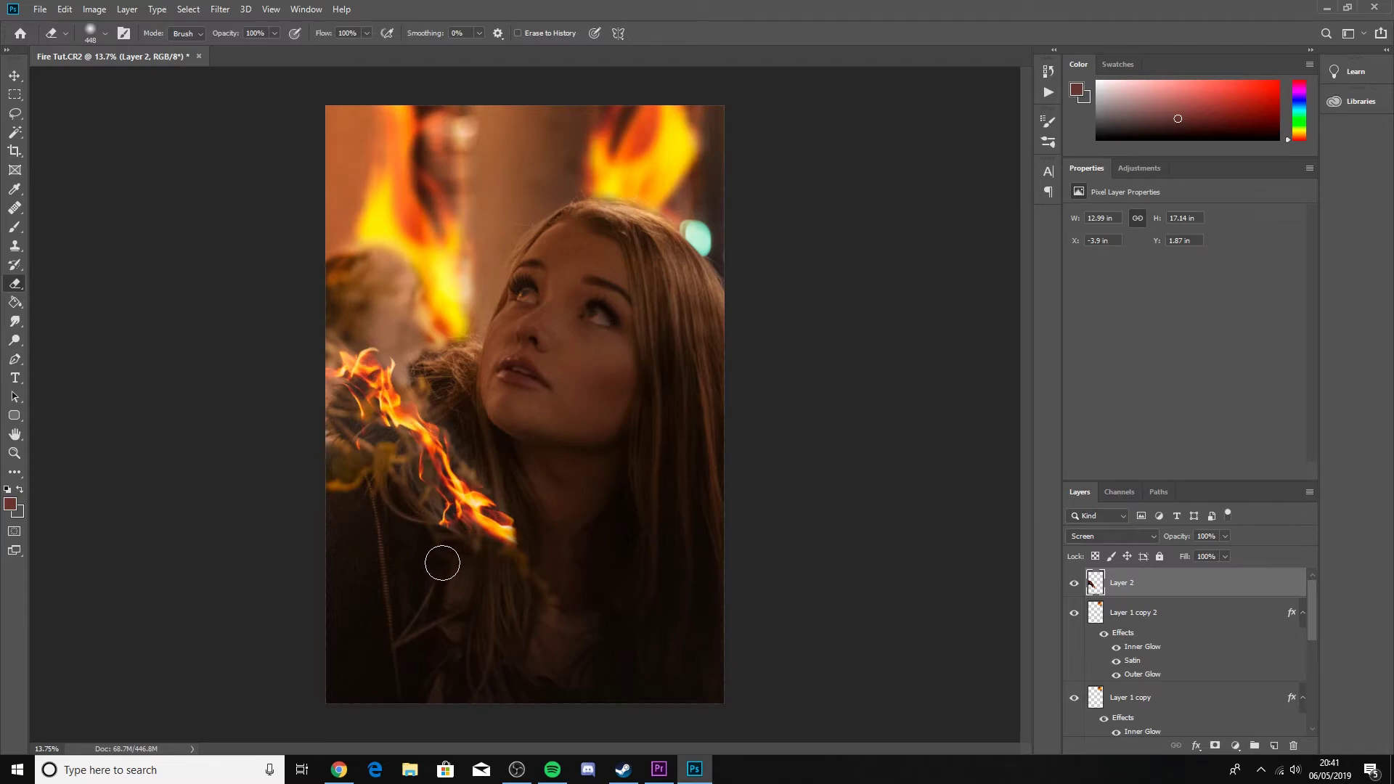
- Add Satin, Inner Glow and Outer Glow effects to the branch flame layer with their existing settings
{"action": "left_click", "coordinate": [13, 78]}
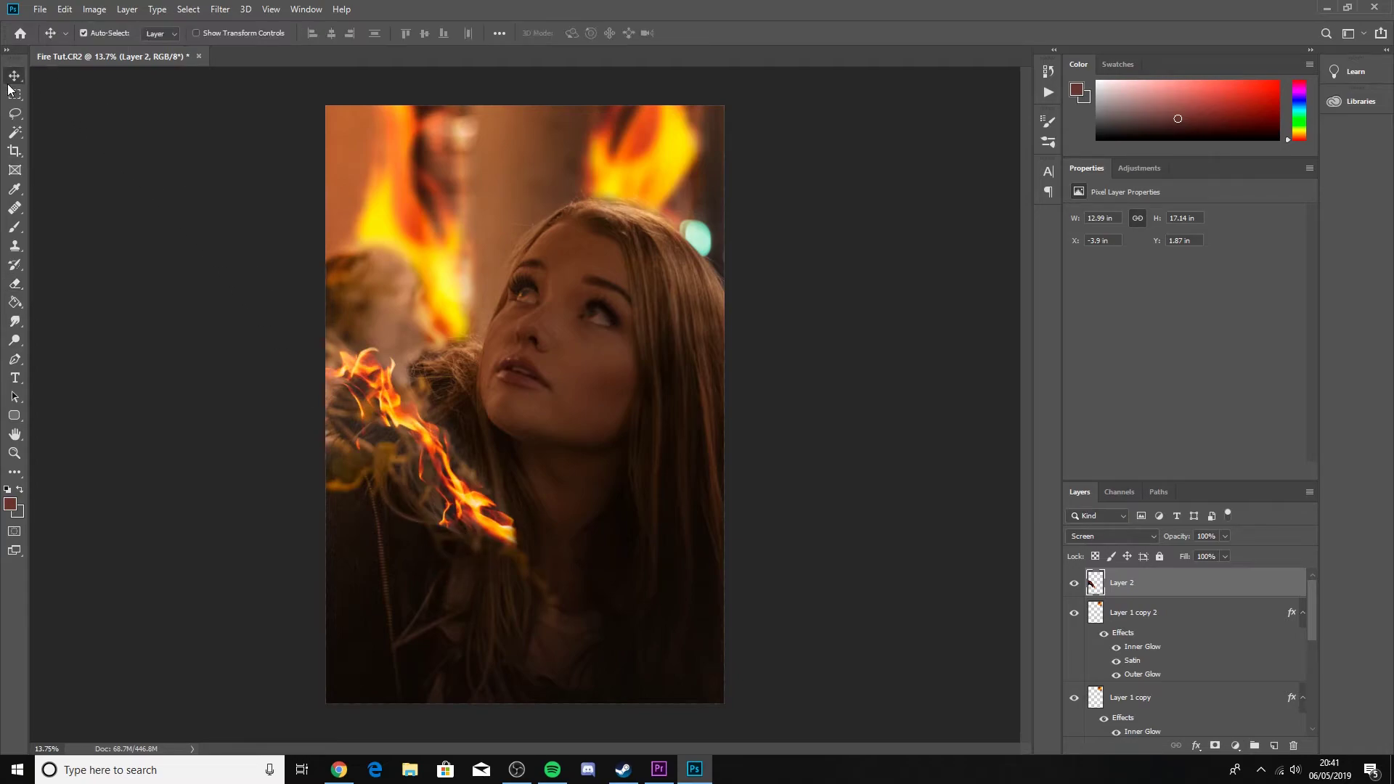
{"action": "double_click", "coordinate": [1207, 587]}
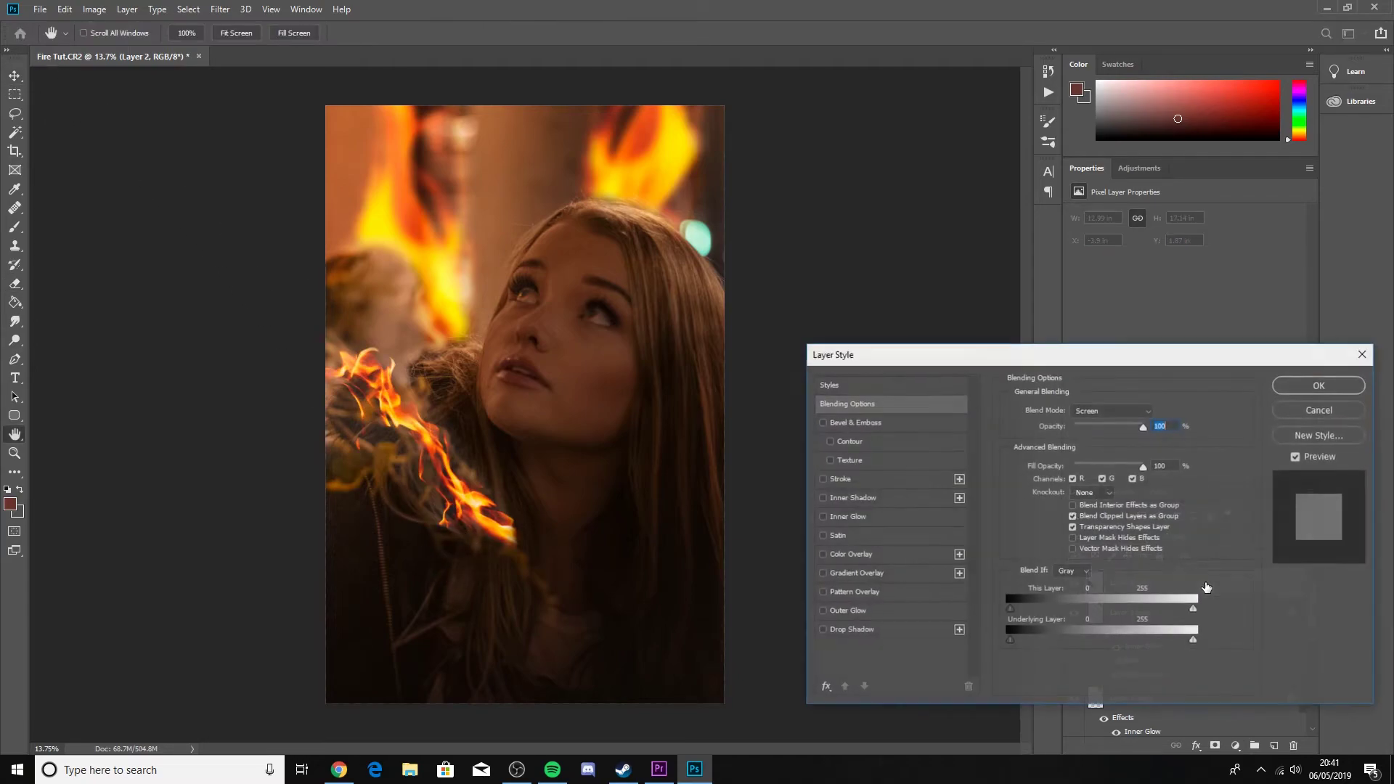
{"action": "left_click", "coordinate": [860, 537]}
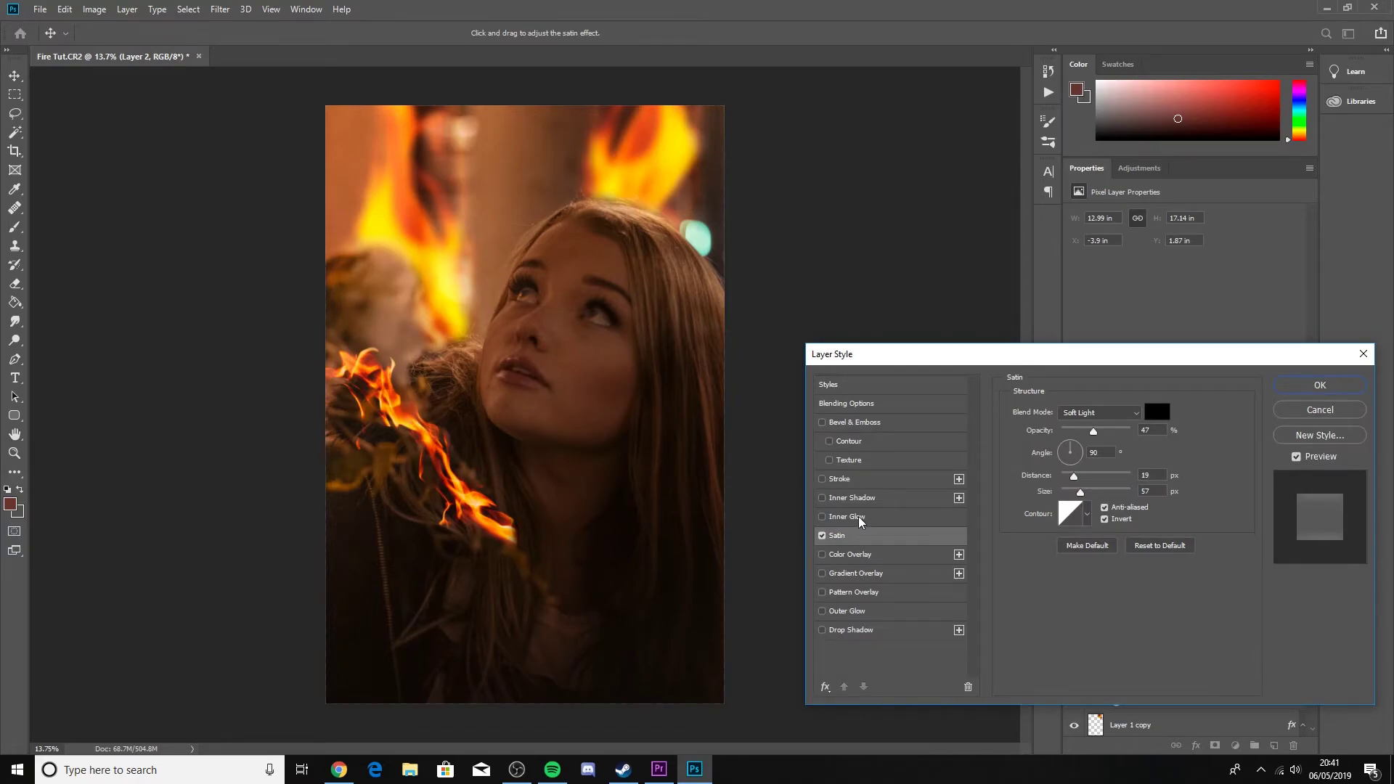
{"action": "left_click", "coordinate": [859, 517]}
{"action": "left_click", "coordinate": [861, 613]}
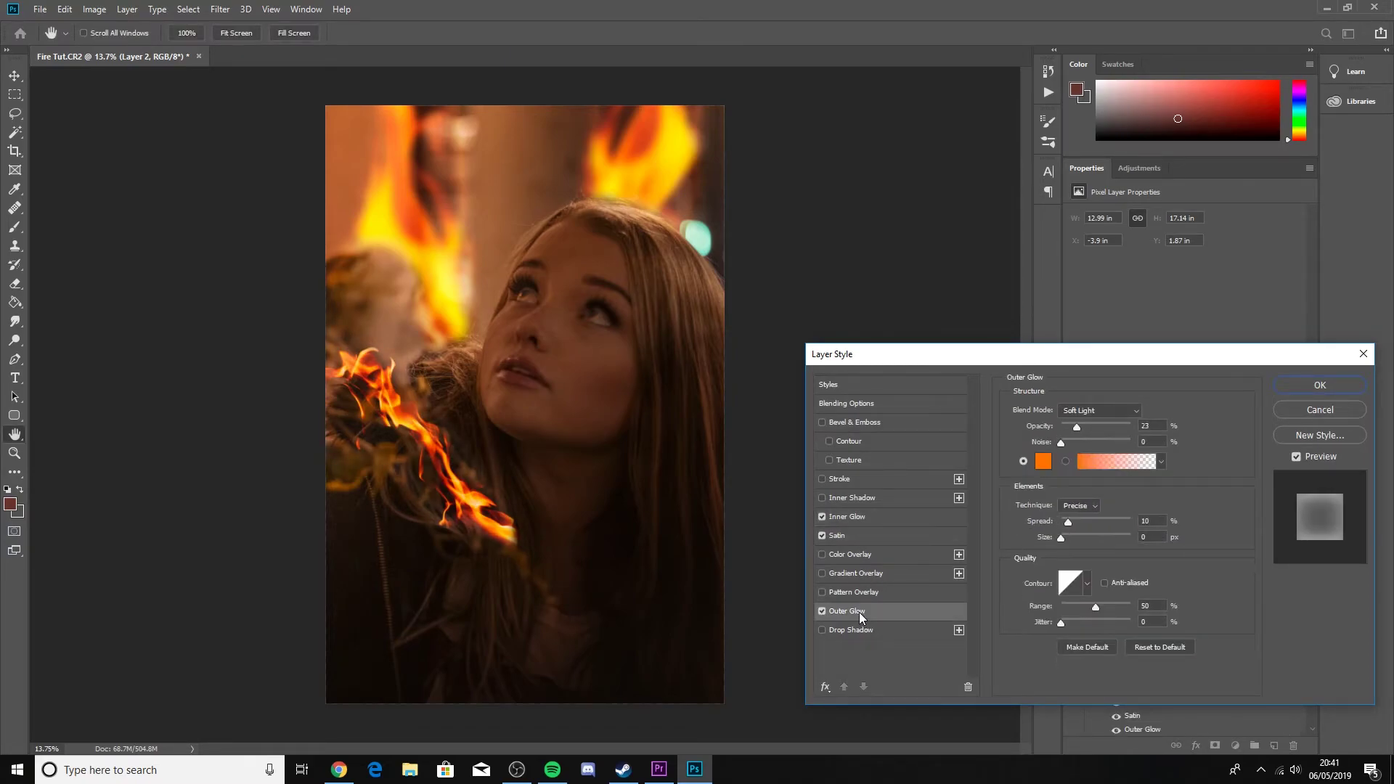
{"action": "left_click", "coordinate": [1348, 385]}
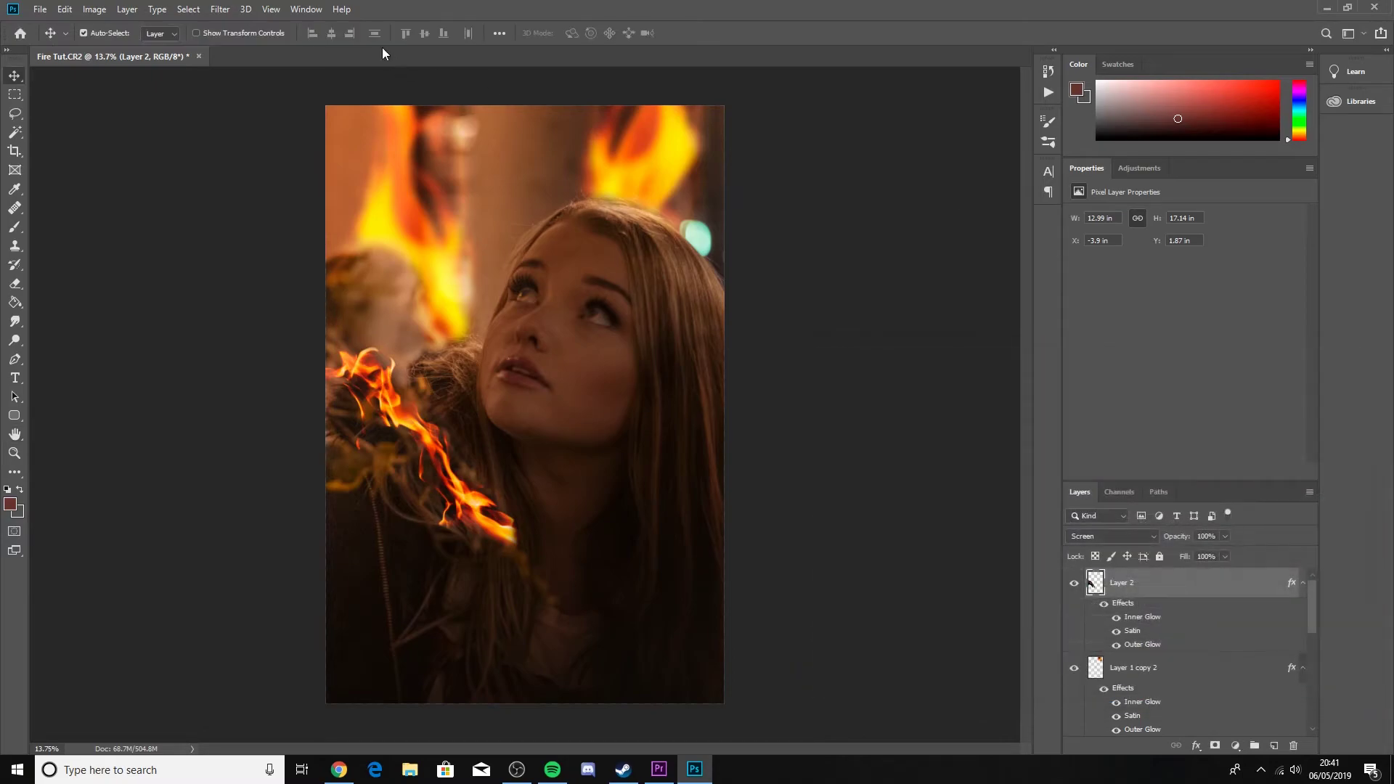
- Soften the branch flame with a light Gaussian Blur
{"action": "left_click", "coordinate": [221, 9]}
{"action": "mouse_move", "coordinate": [276, 174]}
{"action": "left_click", "coordinate": [432, 228]}
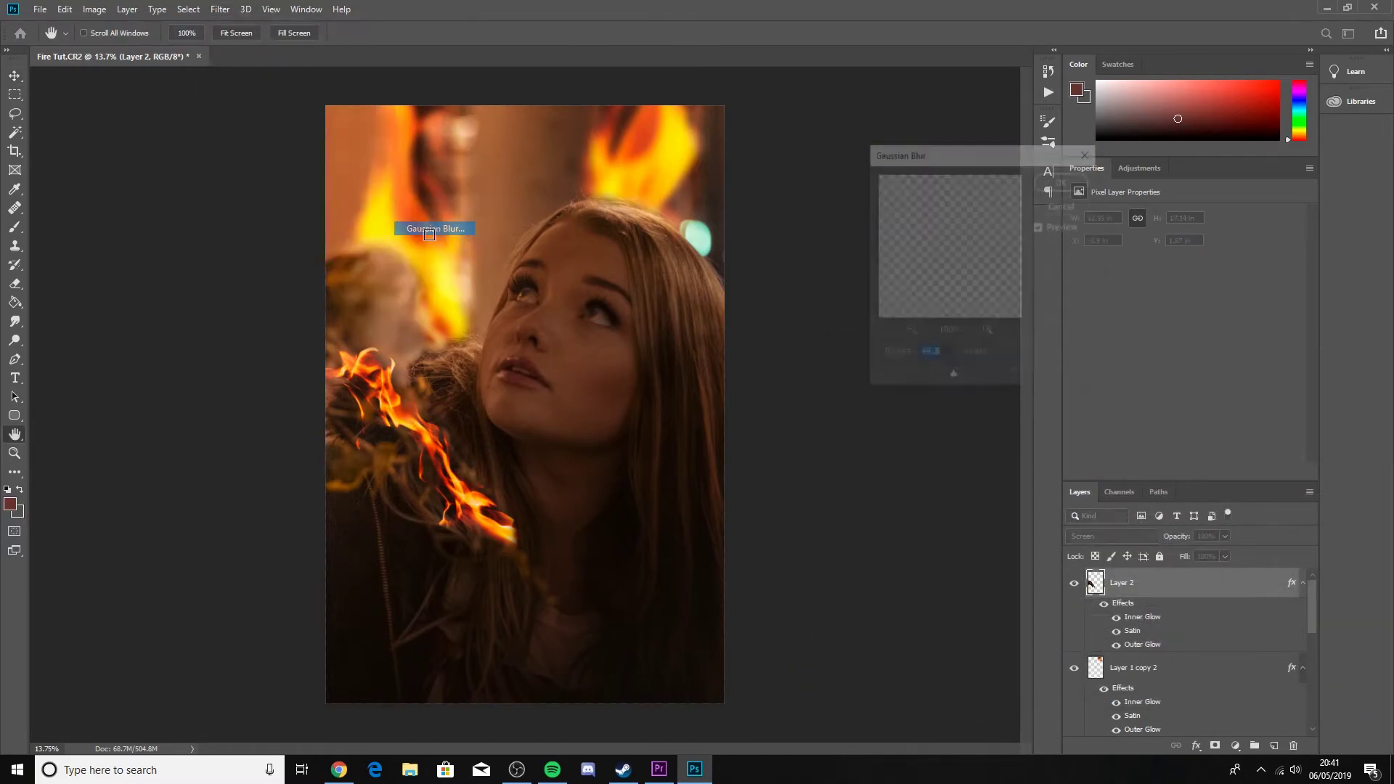
{"action": "left_click", "coordinate": [938, 378]}
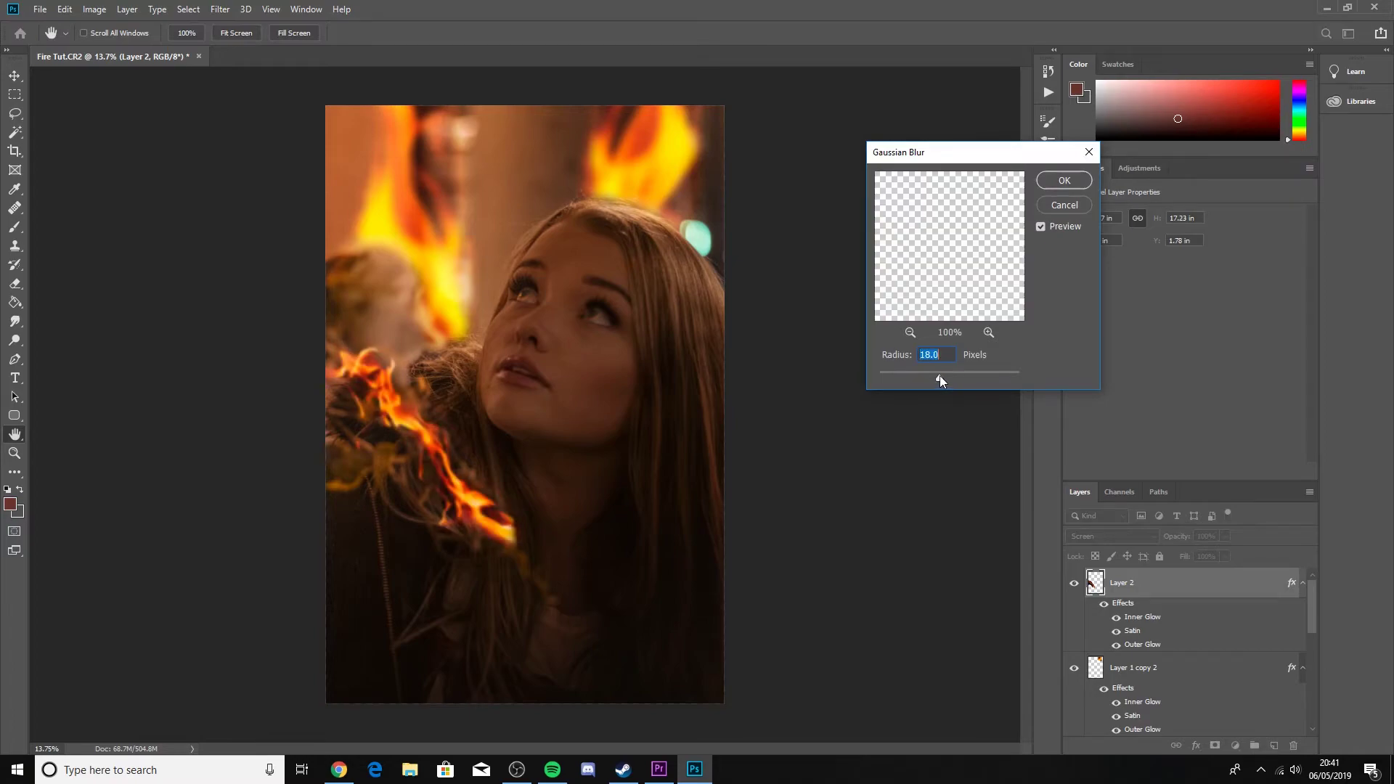
{"action": "left_click_drag", "start_coordinate": [941, 376], "coordinate": [944, 375]}
{"action": "left_click", "coordinate": [1063, 180]}
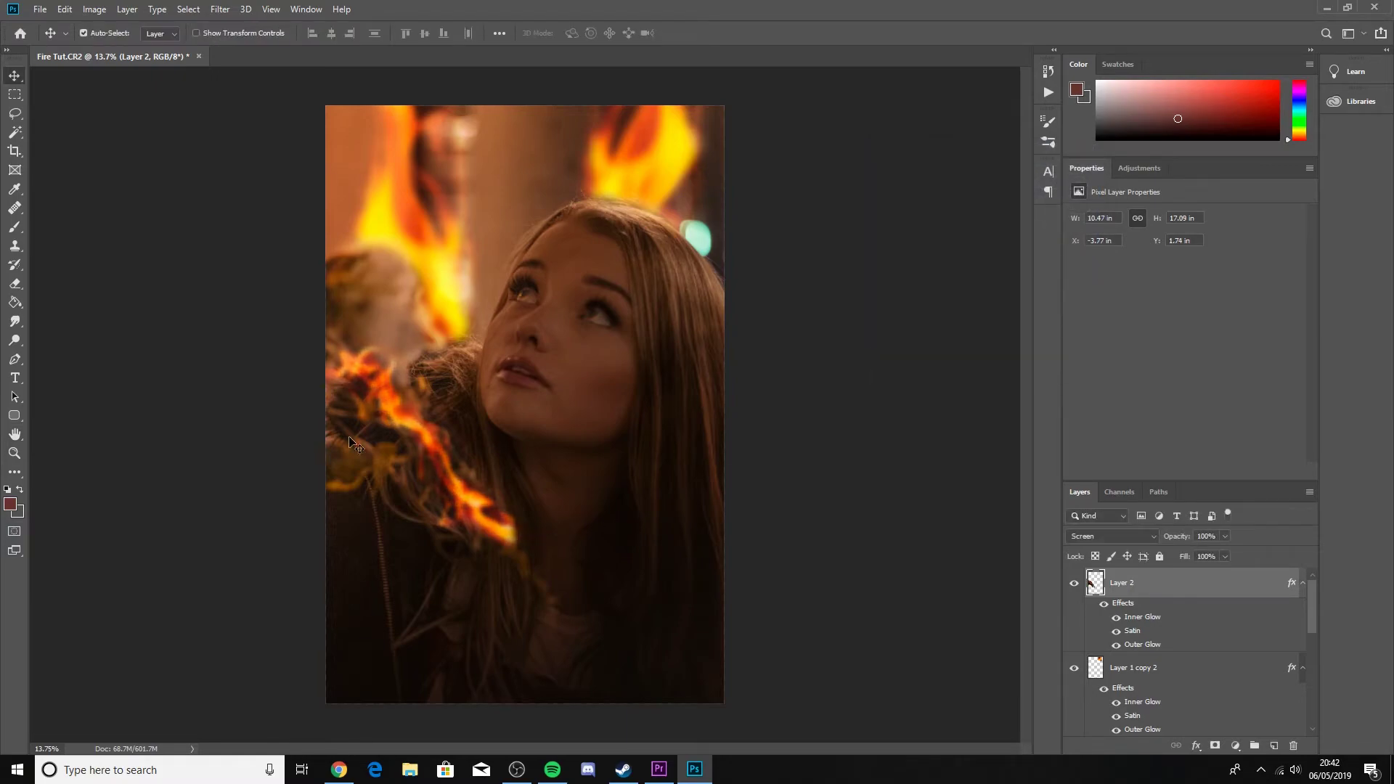
- Erase the blurred flame's stray edge near the woman's neck and duplicate the flame layer
{"action": "left_click", "coordinate": [15, 283]}
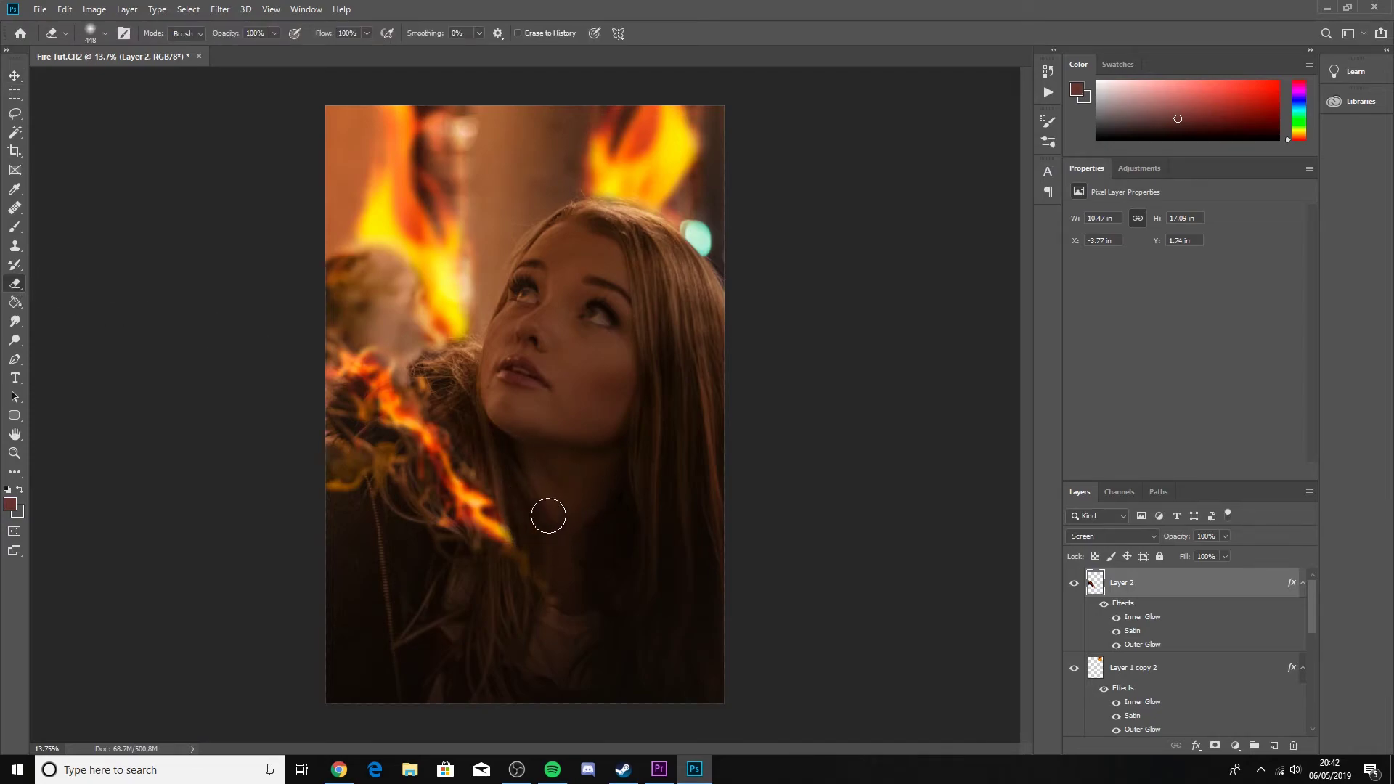
{"action": "left_click", "coordinate": [14, 74]}
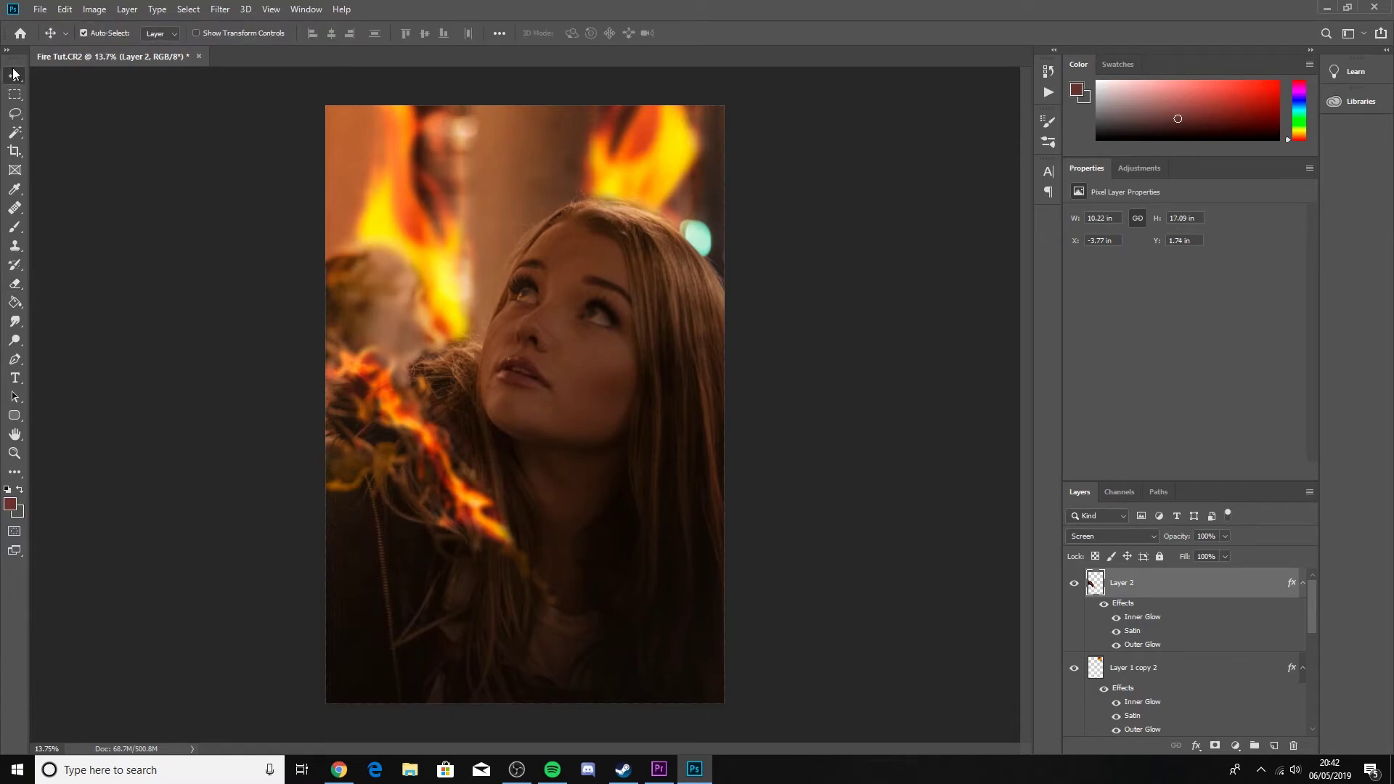
{"action": "key", "text": "ctrl+j"}
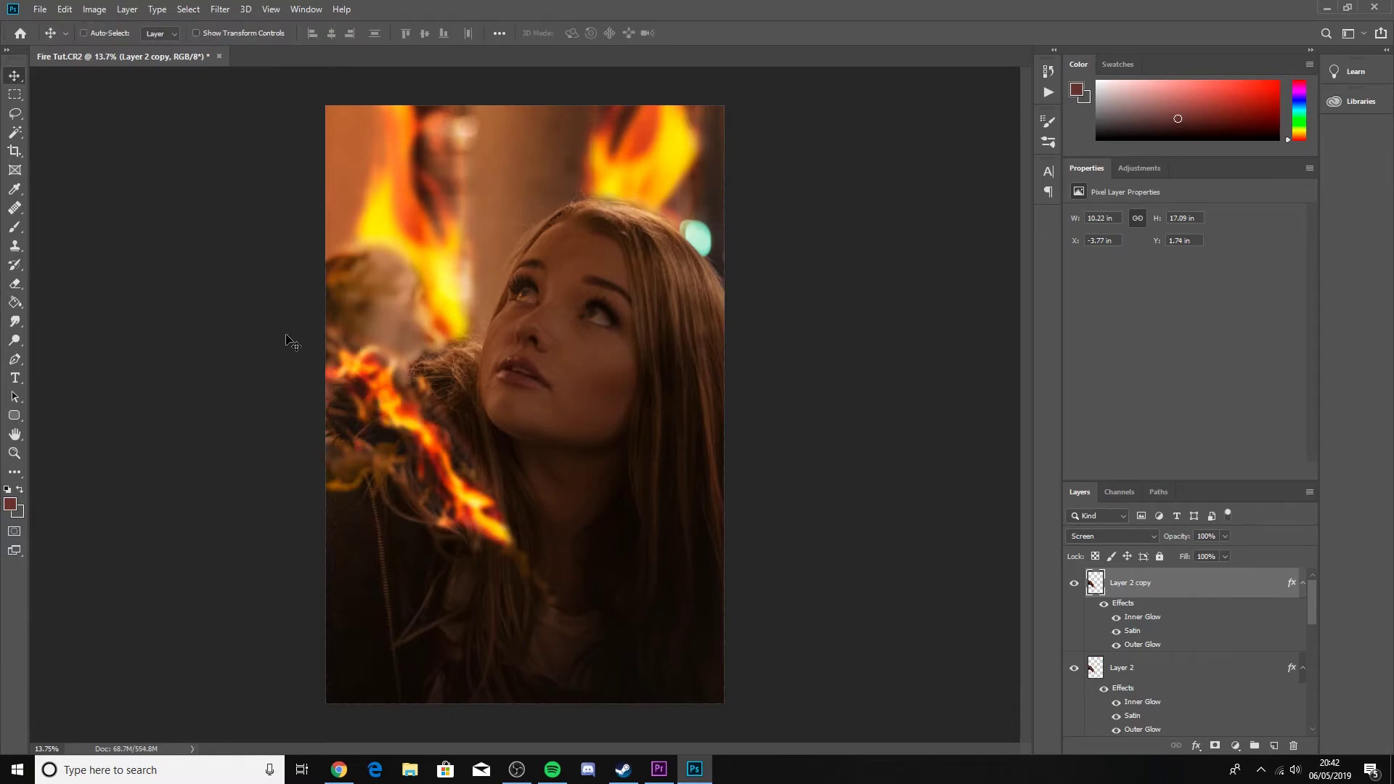
- Move the duplicated flame above the original on the leaves, then rotate and flip it
{"action": "key", "text": "ctrl+t"}
{"action": "left_click_drag", "start_coordinate": [410, 410], "coordinate": [379, 320]}
{"action": "left_click_drag", "start_coordinate": [506, 284], "coordinate": [465, 280]}
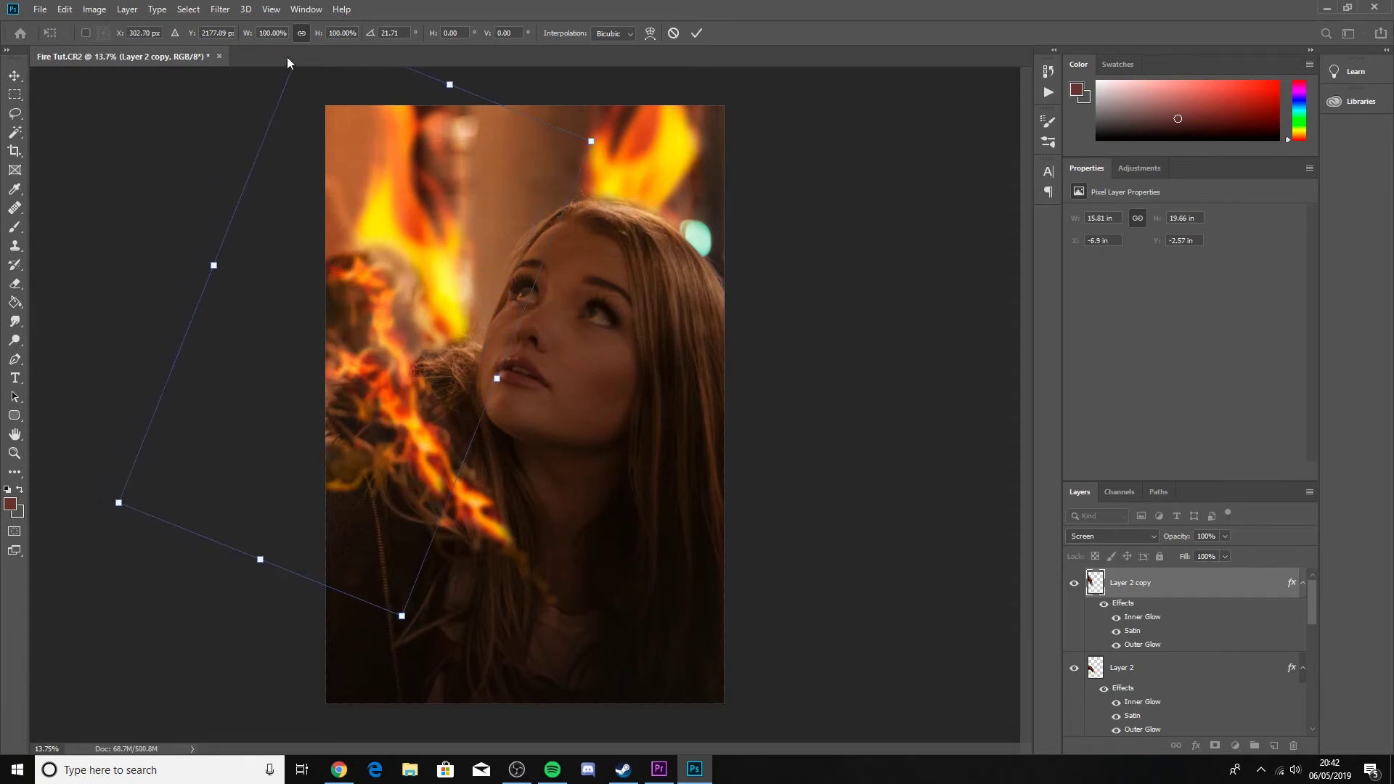
{"action": "left_click_drag", "start_coordinate": [499, 381], "coordinate": [729, 392]}
{"action": "left_click_drag", "start_coordinate": [607, 350], "coordinate": [637, 357]}
{"action": "right_click", "coordinate": [490, 342]}
{"action": "left_click", "coordinate": [526, 517]}
- Scale the flipped flame copy to about 207% width and 119% height, rotate it to about 92 degrees, and place it over the leaves
{"action": "left_click_drag", "start_coordinate": [462, 613], "coordinate": [574, 331]}
{"action": "left_click_drag", "start_coordinate": [651, 514], "coordinate": [550, 414]}
{"action": "left_click_drag", "start_coordinate": [483, 363], "coordinate": [451, 455]}
{"action": "left_click_drag", "start_coordinate": [125, 141], "coordinate": [39, 73]}
{"action": "left_click_drag", "start_coordinate": [257, 254], "coordinate": [308, 210]}
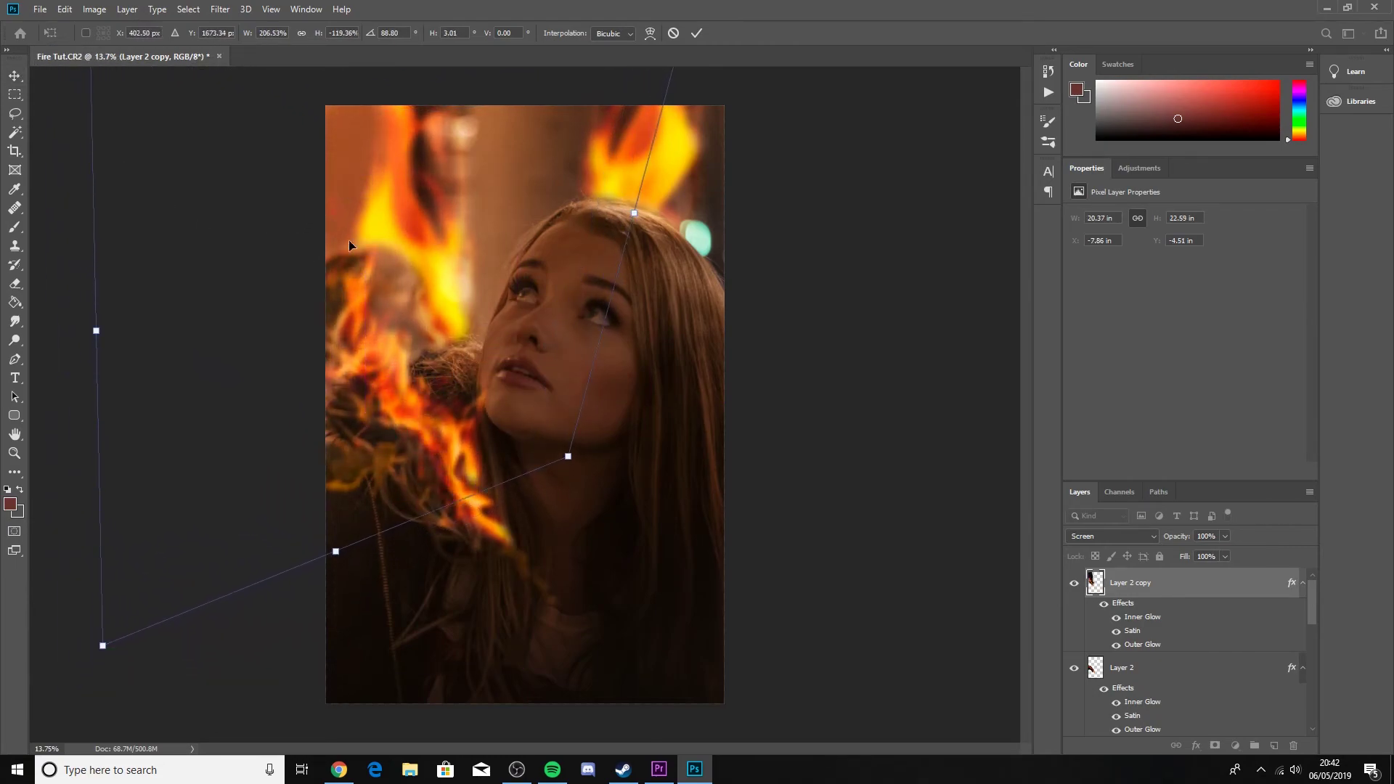
{"action": "left_click_drag", "start_coordinate": [602, 501], "coordinate": [601, 491]}
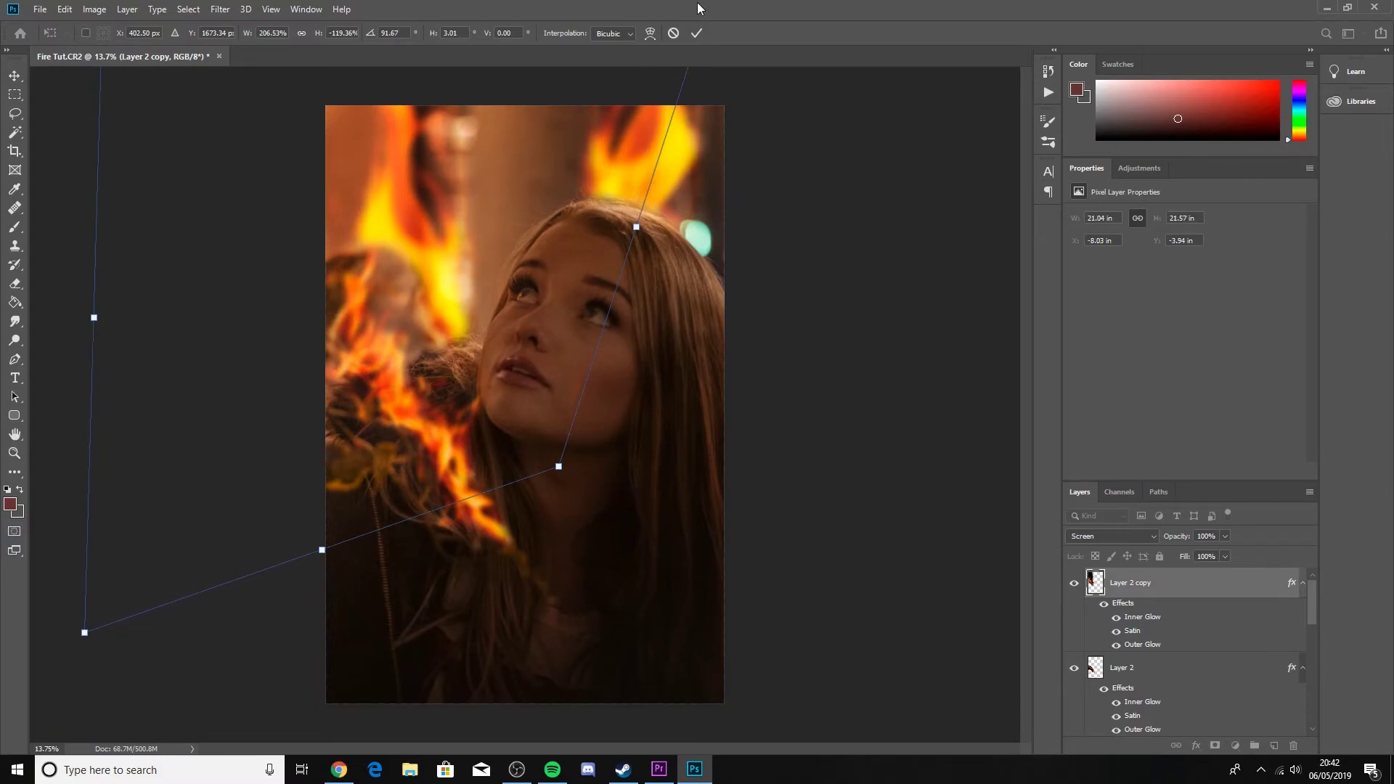
{"action": "left_click", "coordinate": [696, 33]}
{"action": "key", "text": "ctrl+minus"}
{"action": "key", "text": "ctrl+minus"}
{"action": "key", "text": "ctrl+plus"}
{"action": "key", "text": "ctrl+plus"}
- Switch to the Chrome browser and search Google Images for "embers"
{"action": "left_click", "coordinate": [339, 770]}
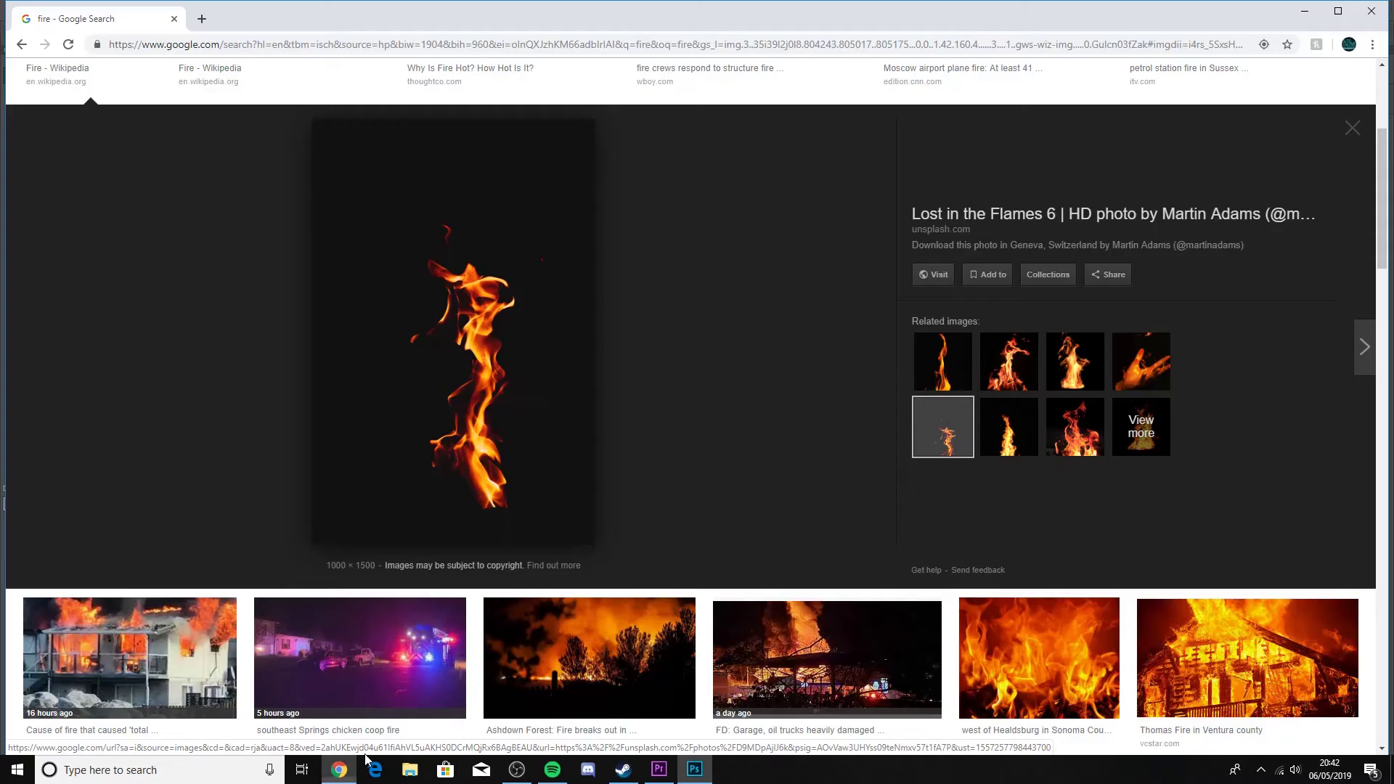
{"action": "scroll", "coordinate": [439, 276], "scroll_direction": "up", "scroll_amount": 4}
{"action": "left_click_drag", "start_coordinate": [295, 93], "coordinate": [81, 95]}
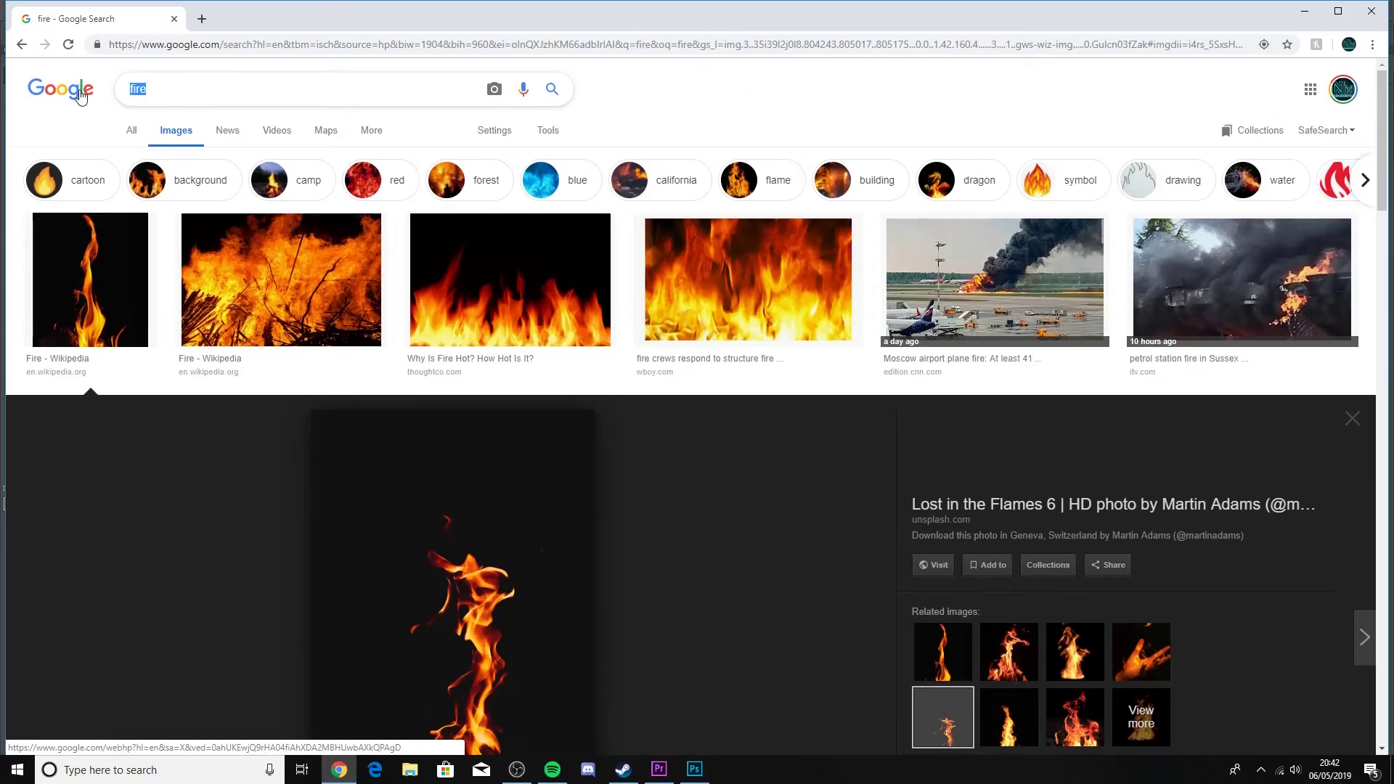
{"action": "type", "text": "embers"}
{"action": "key", "text": "Return"}
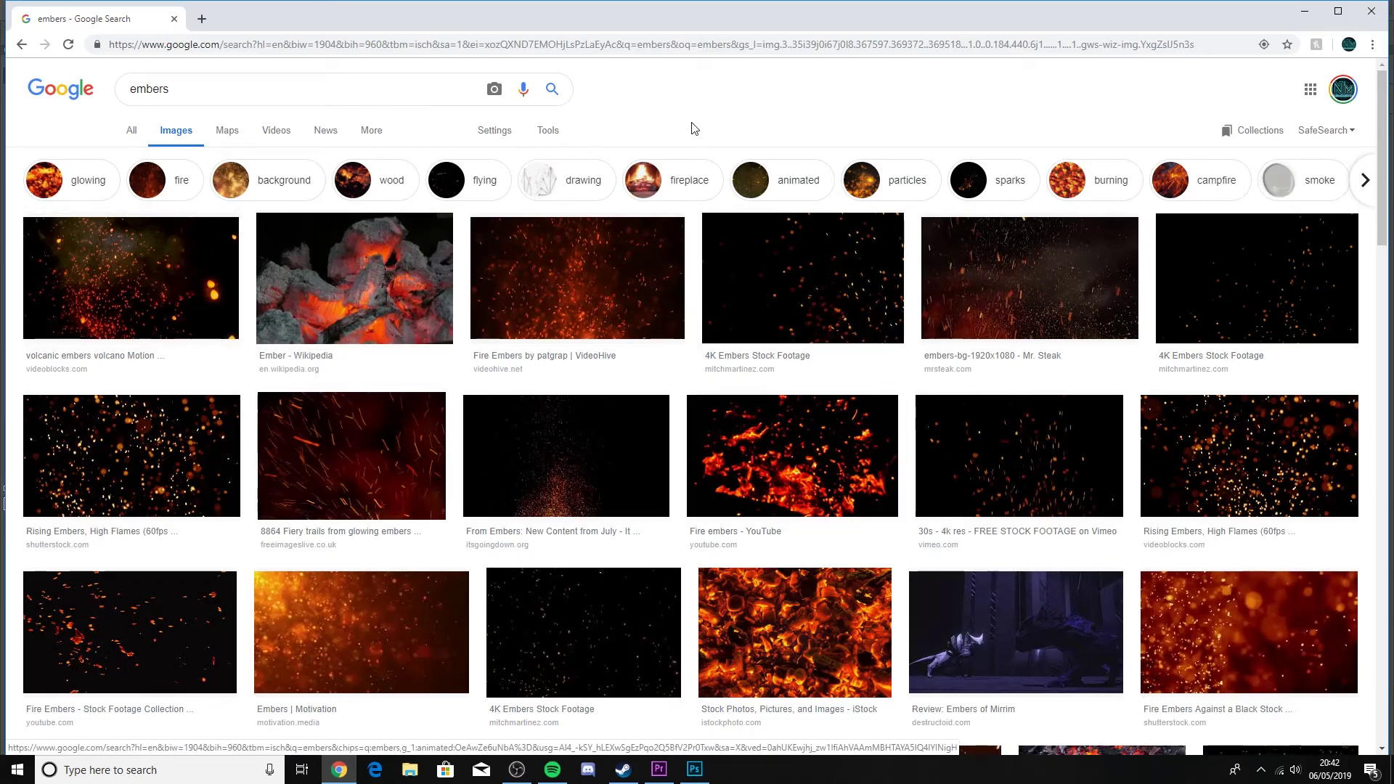
- Copy the Fire Embers 23 image from the 4K Embers Stock Footage result and paste it into the portrait in Photoshop
{"action": "left_click", "coordinate": [1287, 300]}
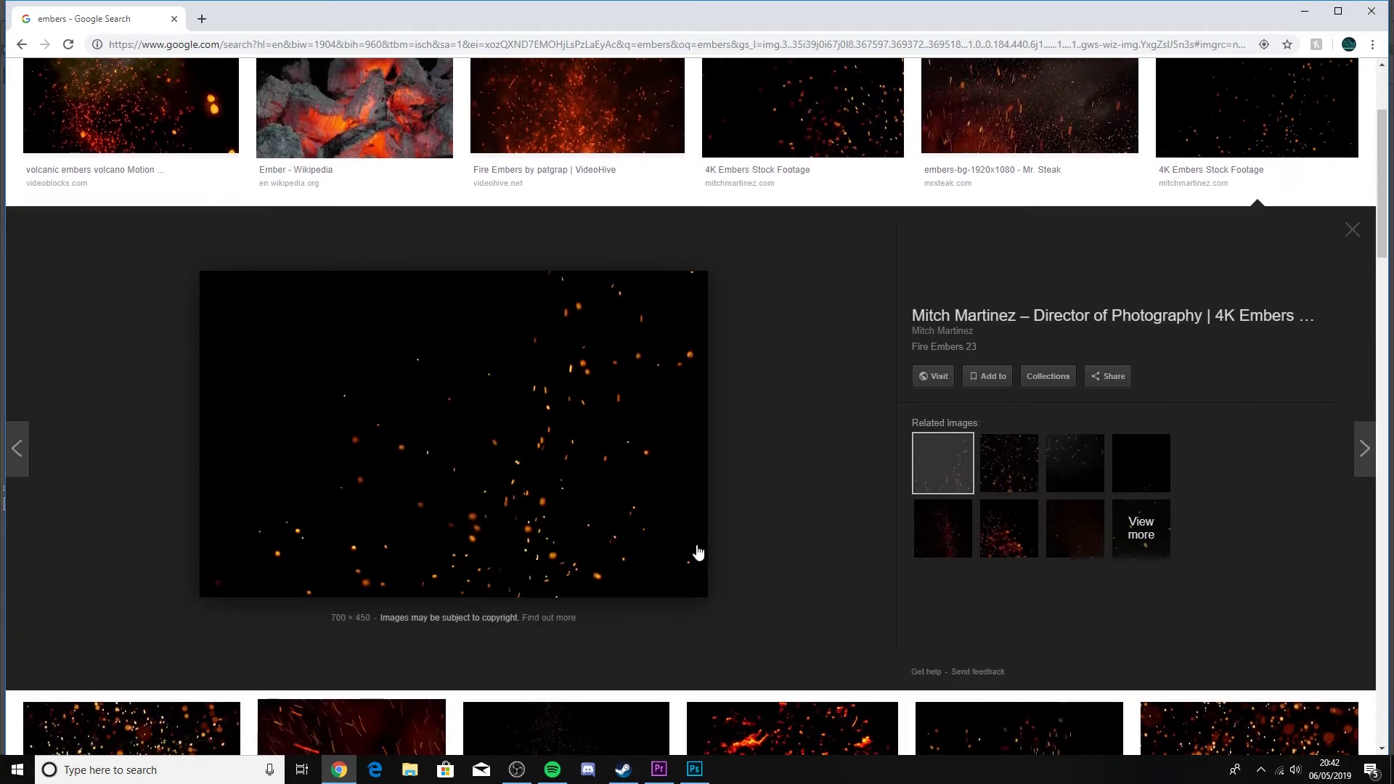
{"action": "right_click", "coordinate": [599, 495]}
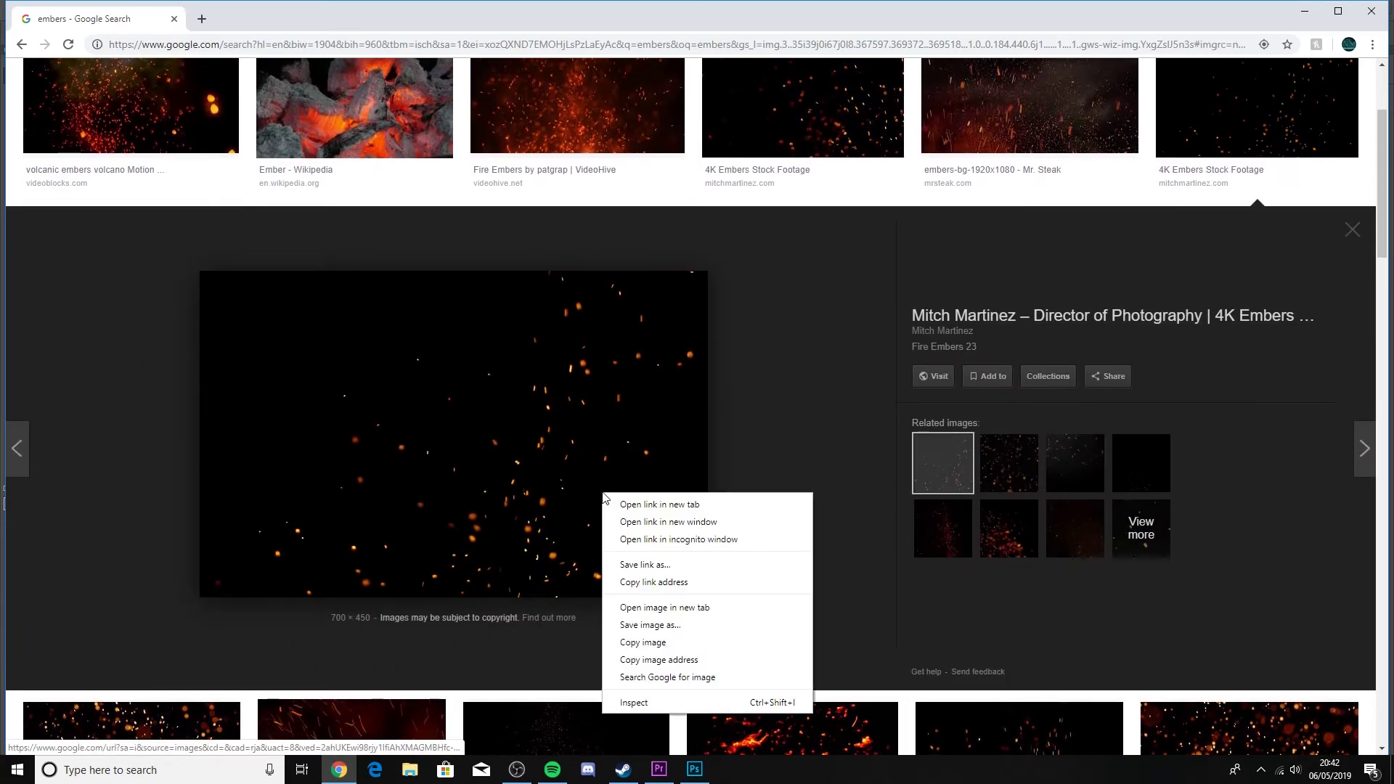
{"action": "left_click", "coordinate": [709, 642]}
{"action": "left_click", "coordinate": [695, 770]}
{"action": "key", "text": "ctrl+v"}
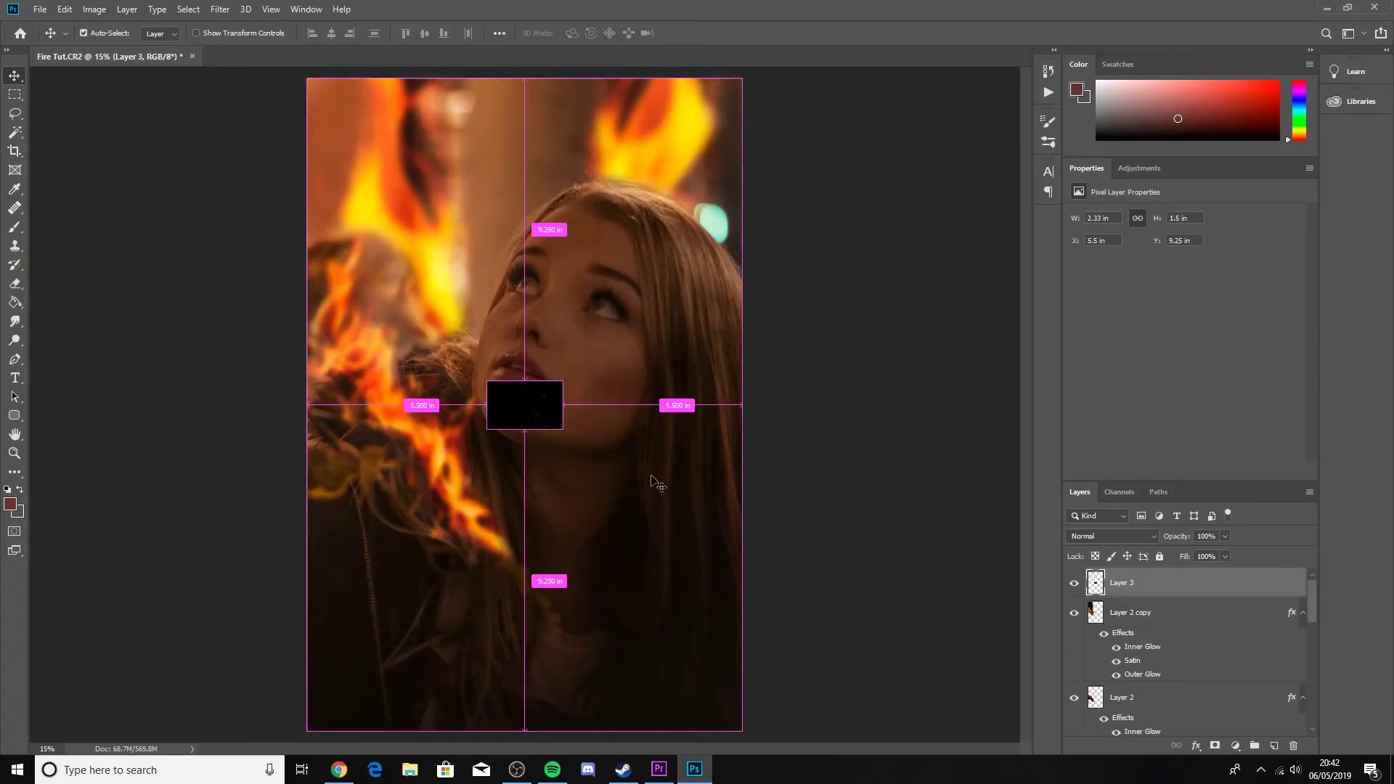
- Enlarge and tilt the pasted embers image across the portrait and set its blend mode to Screen
{"action": "key", "text": "ctrl+t"}
{"action": "left_click_drag", "start_coordinate": [567, 382], "coordinate": [920, 152]}
{"action": "left_click_drag", "start_coordinate": [859, 243], "coordinate": [662, 311]}
{"action": "left_click_drag", "start_coordinate": [610, 546], "coordinate": [684, 459]}
{"action": "left_click_drag", "start_coordinate": [592, 366], "coordinate": [608, 408]}
{"action": "left_click", "coordinate": [699, 33]}
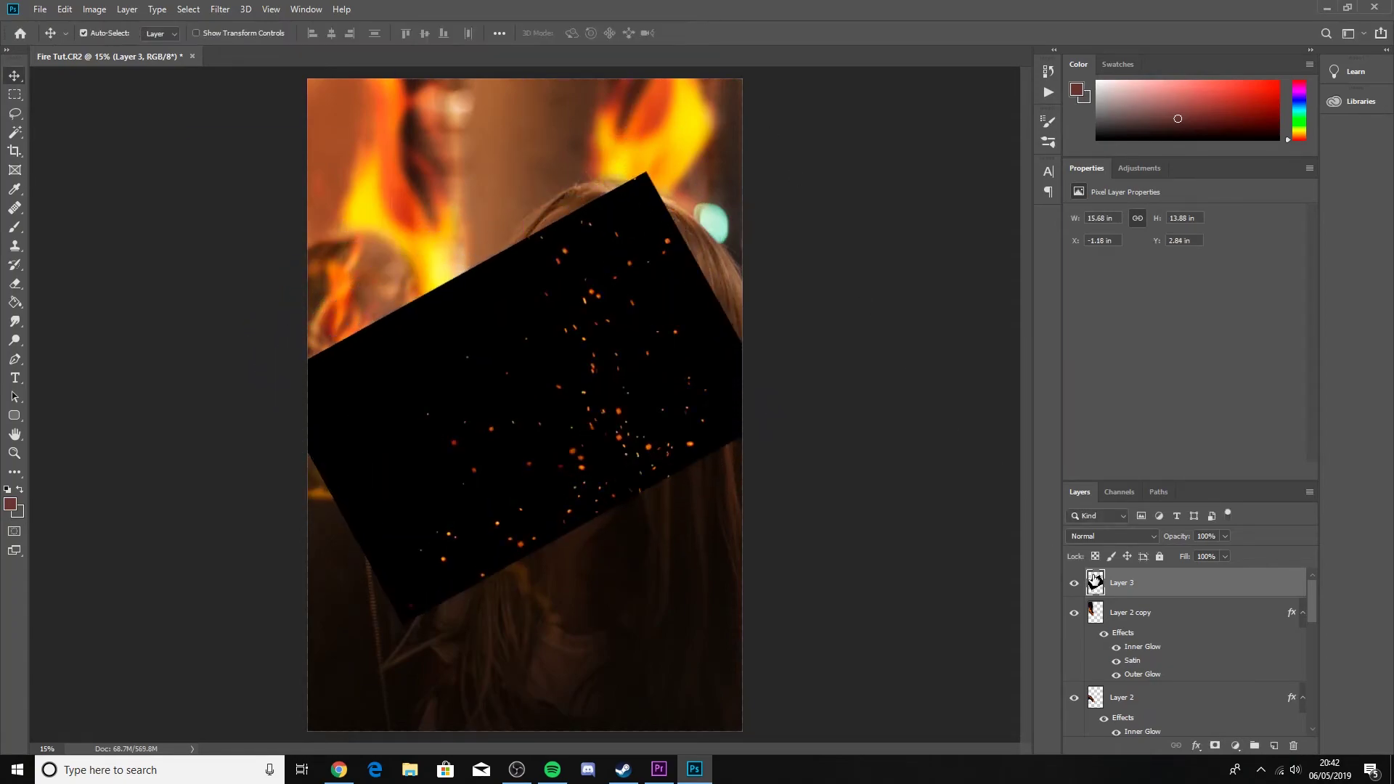
{"action": "left_click", "coordinate": [1097, 536]}
{"action": "left_click", "coordinate": [1089, 515]}
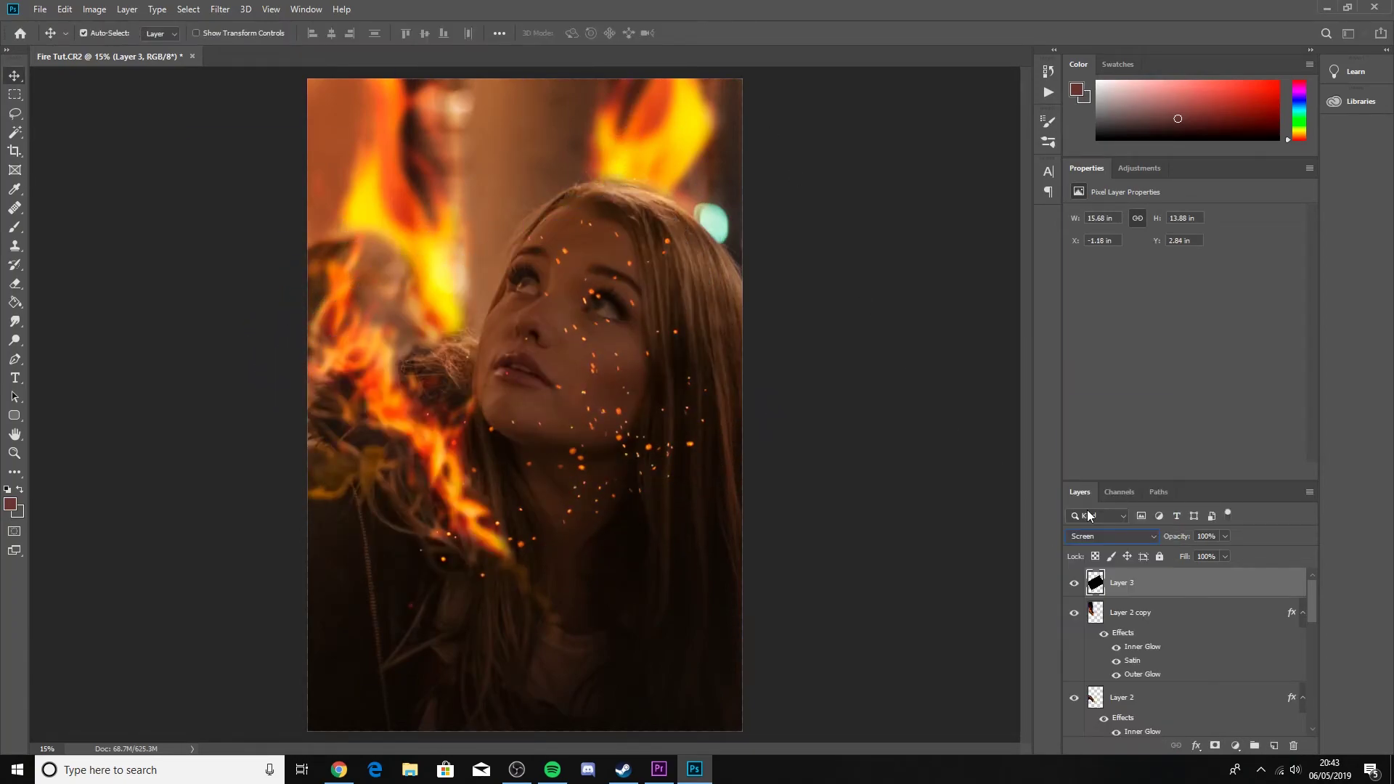
- Move the embers down over the woman's neck and chest, rotating and slightly enlarging them to about 17.35 by 16.21 in
{"action": "key", "text": "ctrl+t"}
{"action": "left_click_drag", "start_coordinate": [632, 377], "coordinate": [497, 545]}
{"action": "left_click_drag", "start_coordinate": [660, 342], "coordinate": [713, 294]}
{"action": "left_click_drag", "start_coordinate": [578, 434], "coordinate": [612, 452]}
{"action": "left_click_drag", "start_coordinate": [579, 270], "coordinate": [539, 264]}
{"action": "mouse_move", "coordinate": [623, 414]}
{"action": "left_mouse_down"}
{"action": "mouse_move", "coordinate": [629, 397]}
{"action": "mouse_move", "coordinate": [609, 397]}
{"action": "left_mouse_up"}
{"action": "left_click", "coordinate": [696, 33]}
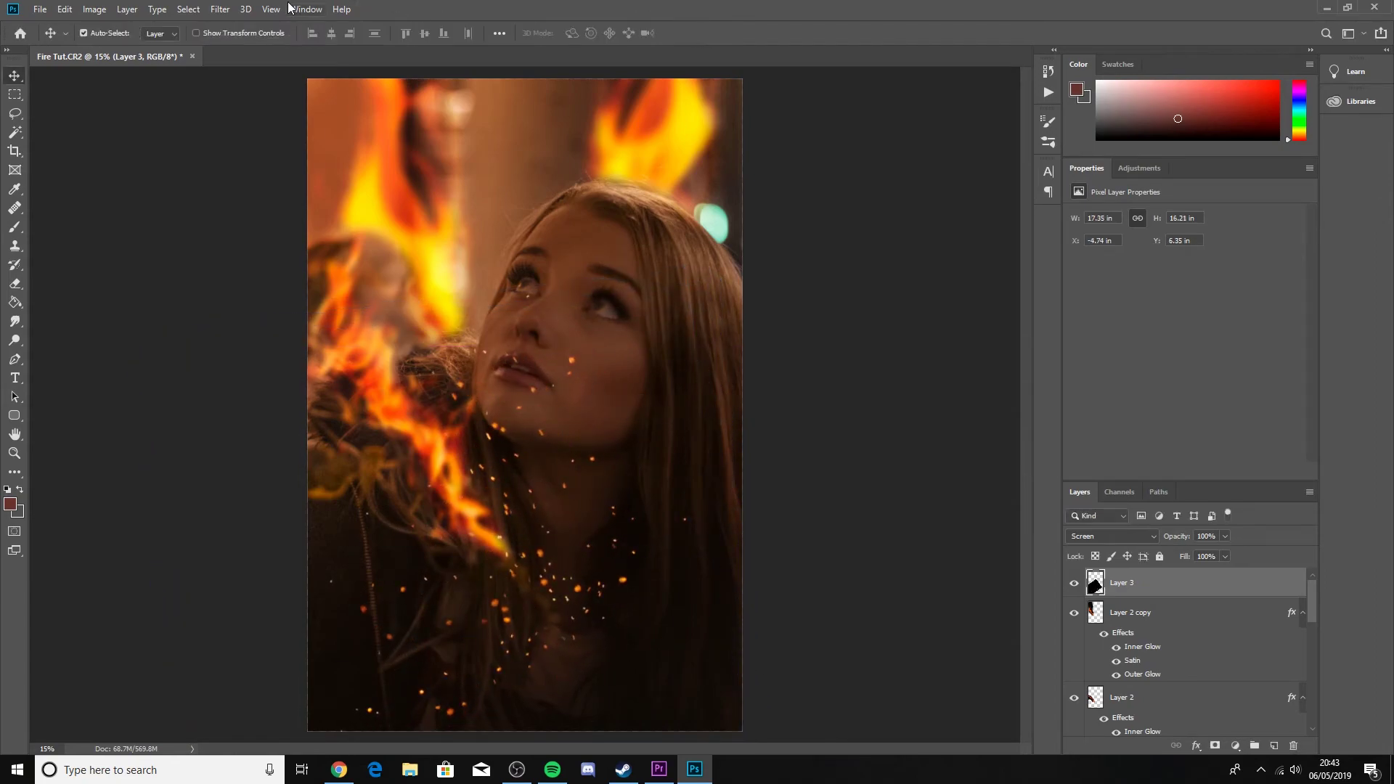
- Apply a Motion Blur to the embers with an angle of 0° and a distance of 38 pixels
{"action": "left_click", "coordinate": [222, 8]}
{"action": "mouse_move", "coordinate": [305, 173]}
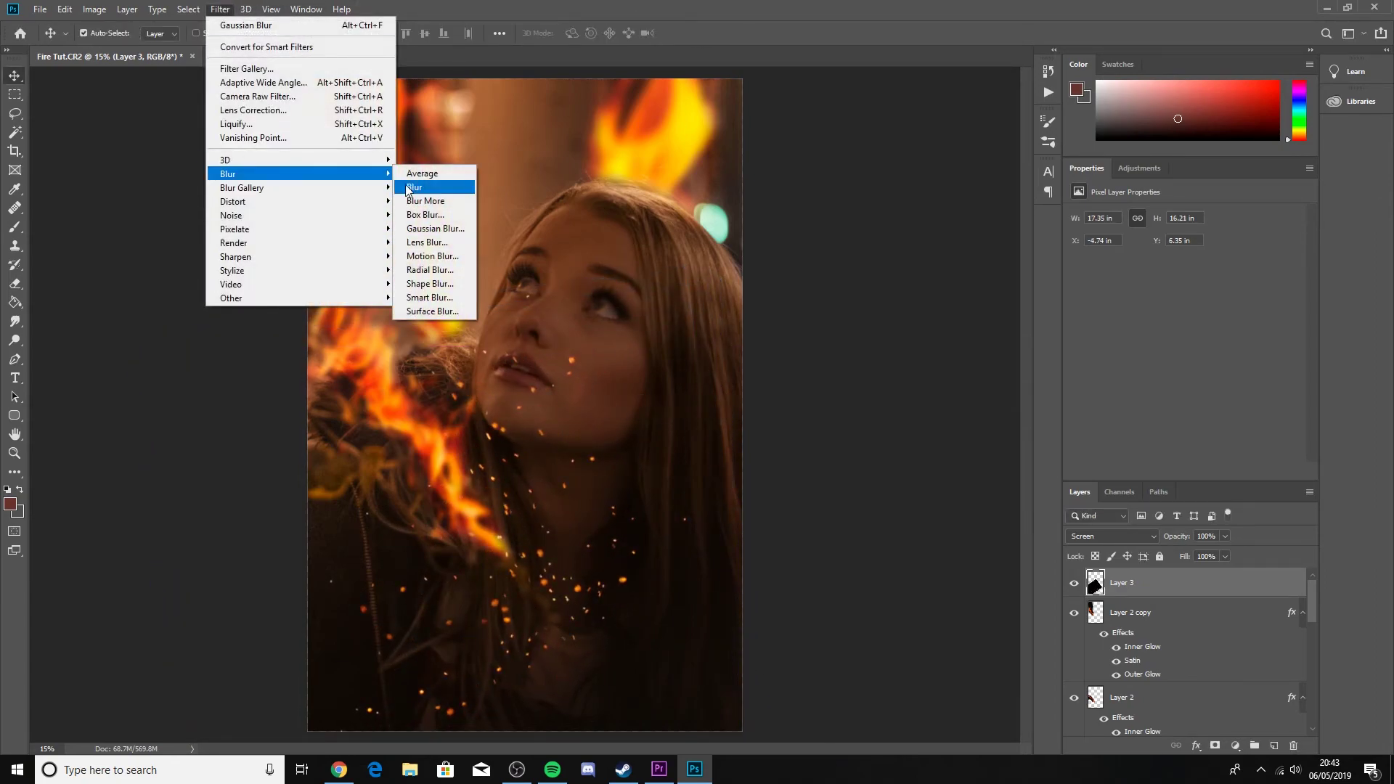
{"action": "left_click", "coordinate": [446, 258]}
{"action": "left_click_drag", "start_coordinate": [858, 430], "coordinate": [855, 431]}
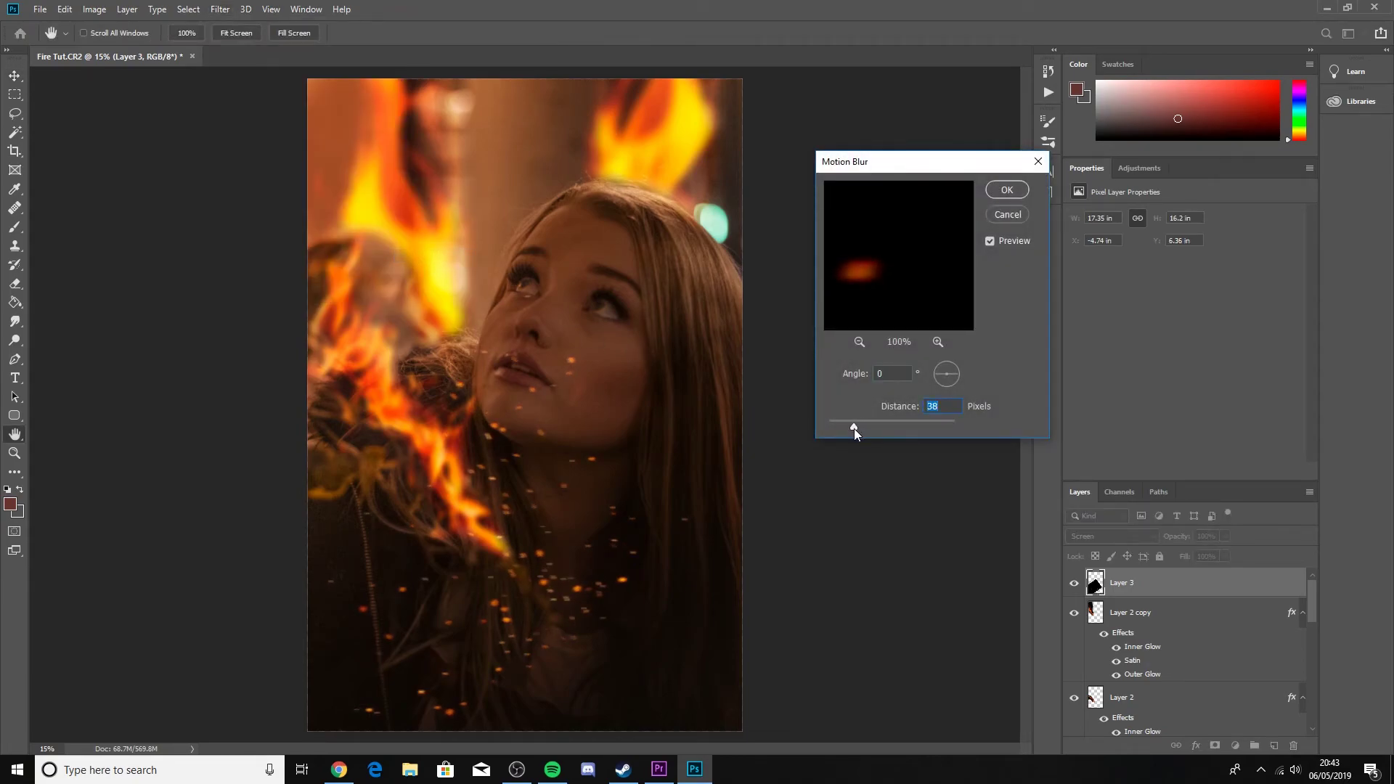
{"action": "left_click", "coordinate": [1007, 189]}
- Duplicate the embers layer twice and place the top copy over the upper background, flipped vertically and rotated about -31 degrees
{"action": "key", "text": "ctrl+j"}
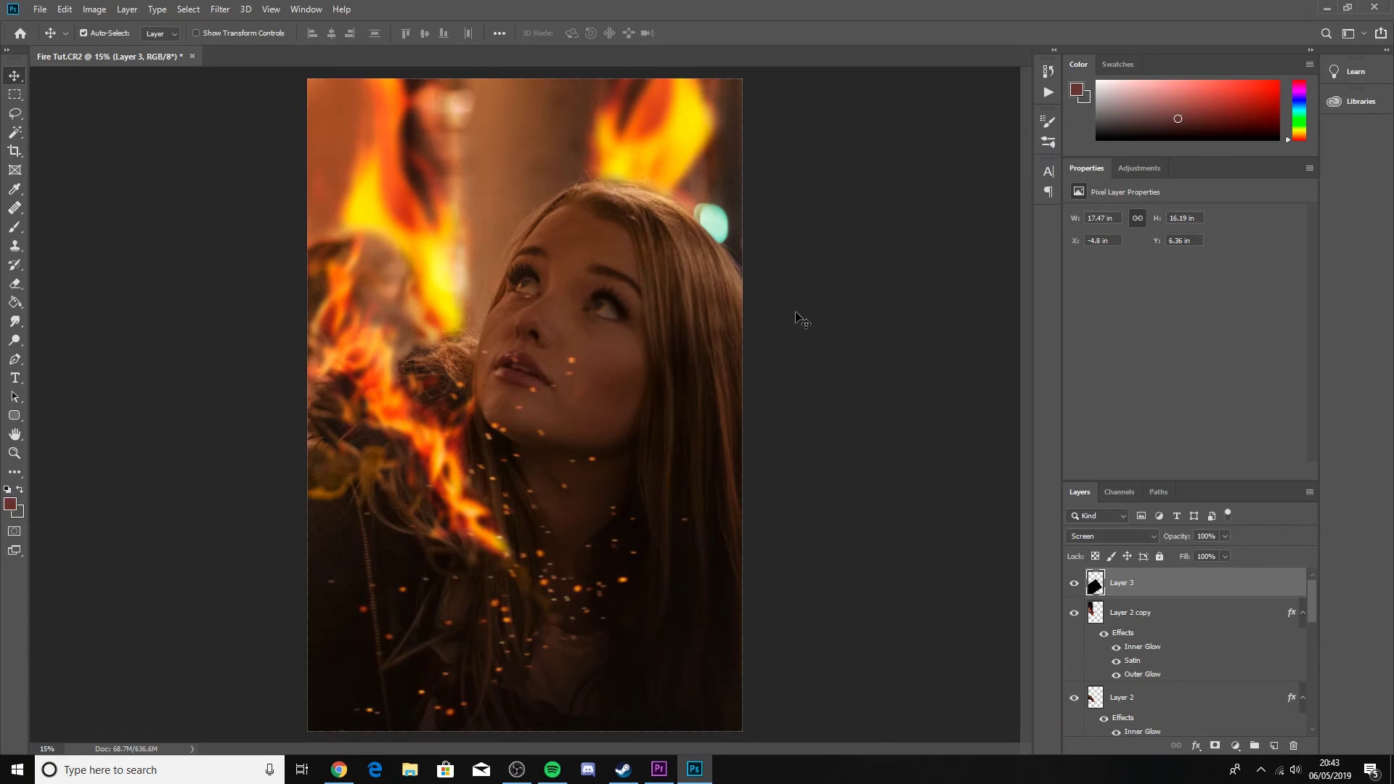
{"action": "key", "text": "ctrl+j"}
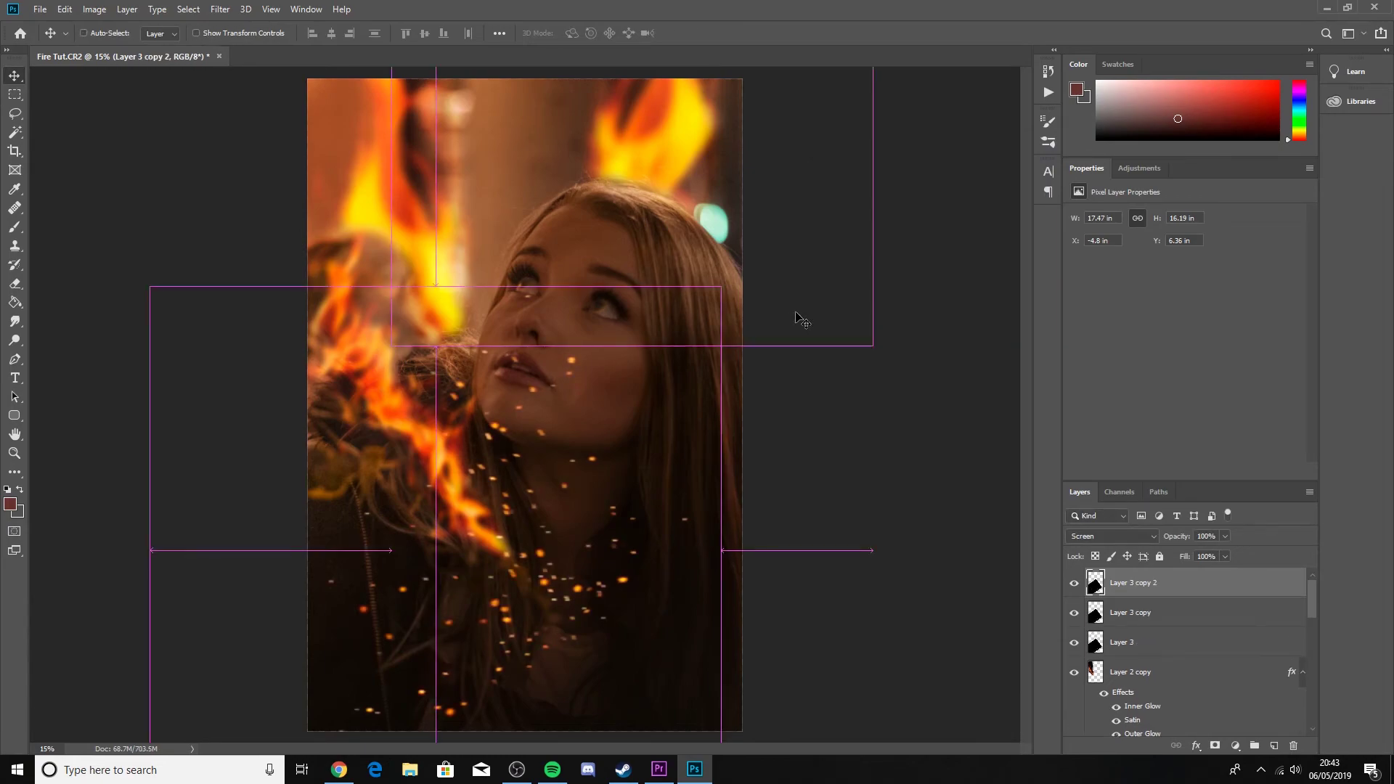
{"action": "key", "text": "ctrl+t"}
{"action": "left_click_drag", "start_coordinate": [527, 481], "coordinate": [592, 182]}
{"action": "right_click", "coordinate": [586, 293]}
{"action": "left_click", "coordinate": [629, 474]}
{"action": "left_click_drag", "start_coordinate": [425, 483], "coordinate": [570, 447]}
{"action": "mouse_move", "coordinate": [471, 302]}
{"action": "left_mouse_down"}
{"action": "mouse_move", "coordinate": [463, 265]}
{"action": "mouse_move", "coordinate": [477, 318]}
{"action": "mouse_move", "coordinate": [465, 294]}
{"action": "left_mouse_up"}
{"action": "left_click", "coordinate": [695, 34]}
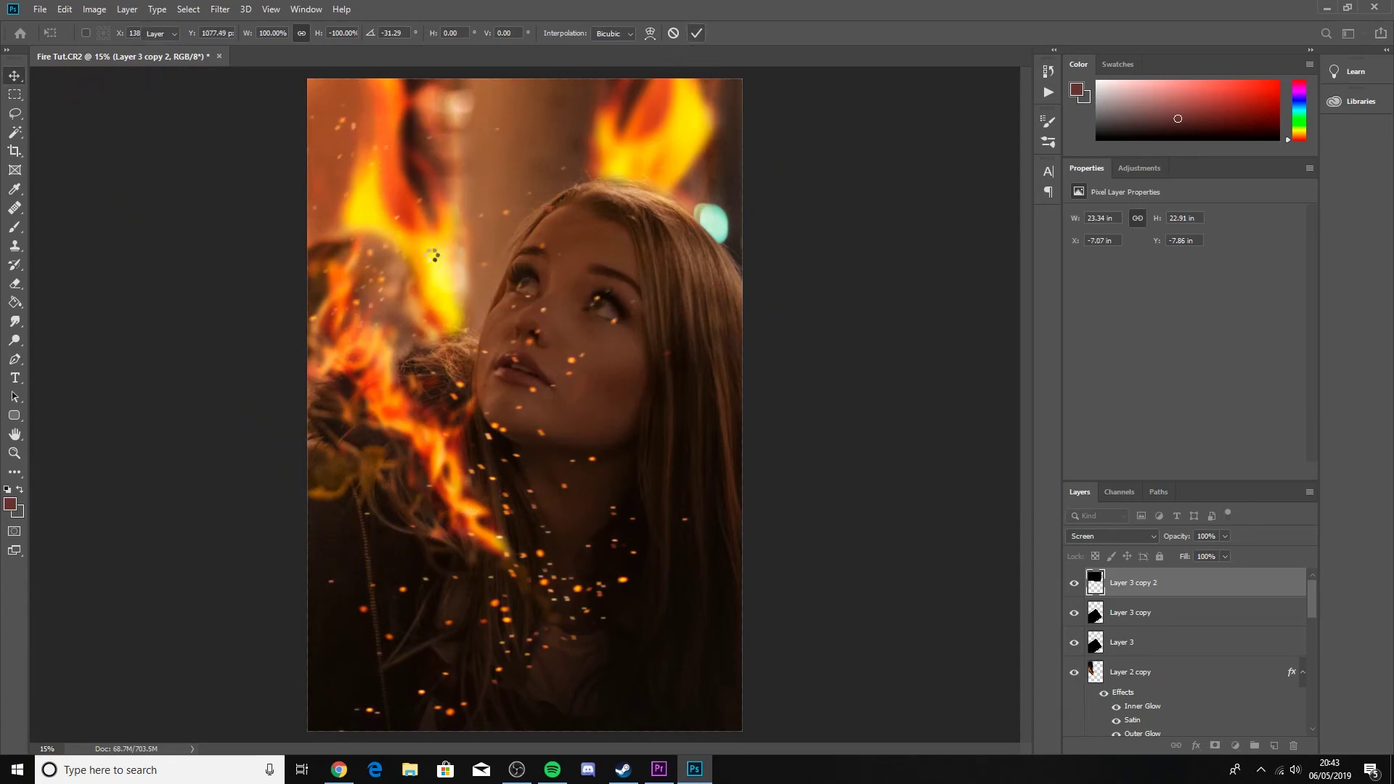
- Erase the distracting embers over the woman's face and neck from the ember layers
{"action": "left_click", "coordinate": [15, 284]}
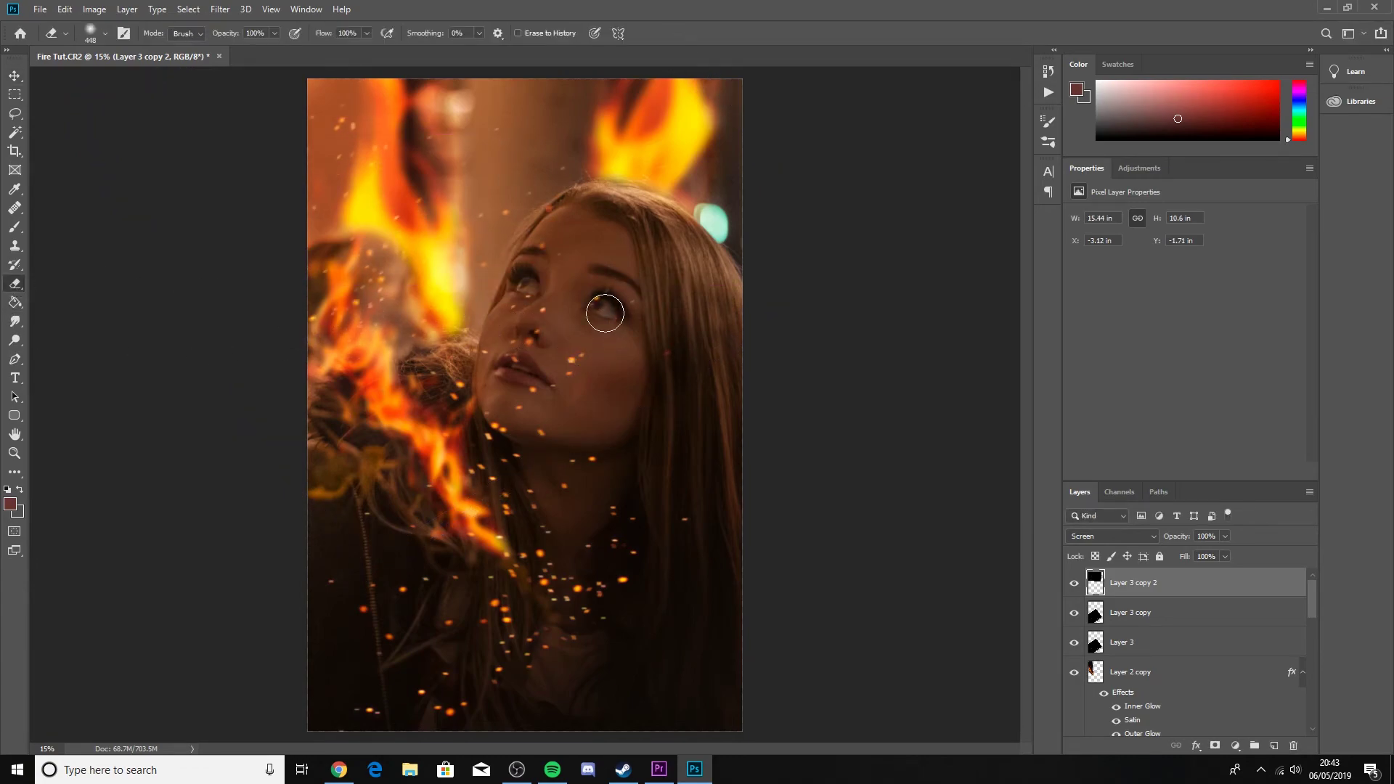
{"action": "left_click", "coordinate": [1169, 618]}
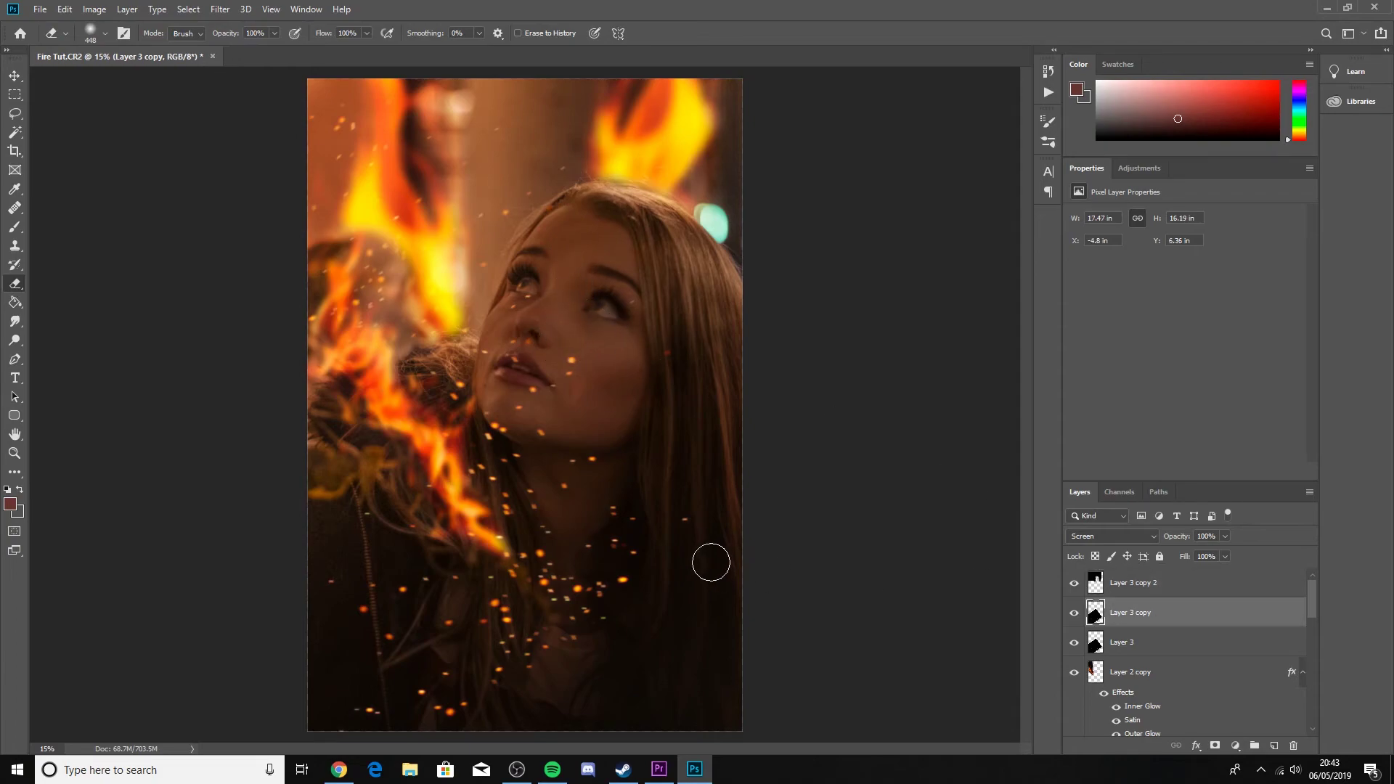
{"action": "left_click_drag", "start_coordinate": [493, 490], "coordinate": [496, 517]}
{"action": "left_click", "coordinate": [1133, 642]}
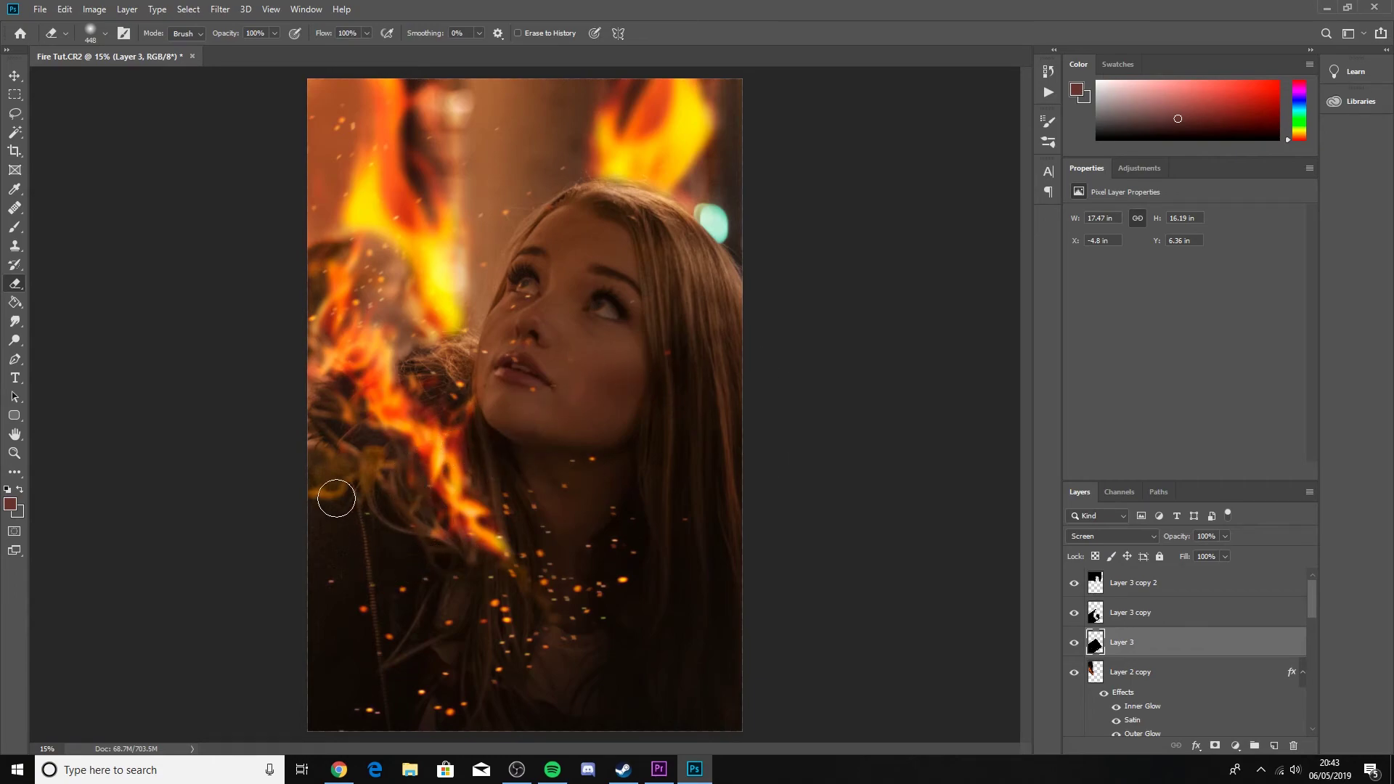
{"action": "left_click_drag", "start_coordinate": [600, 310], "coordinate": [676, 448]}
{"action": "scroll", "coordinate": [657, 455], "scroll_direction": "down", "scroll_amount": 5}
{"action": "scroll", "coordinate": [654, 455], "scroll_direction": "up", "scroll_amount": 4}
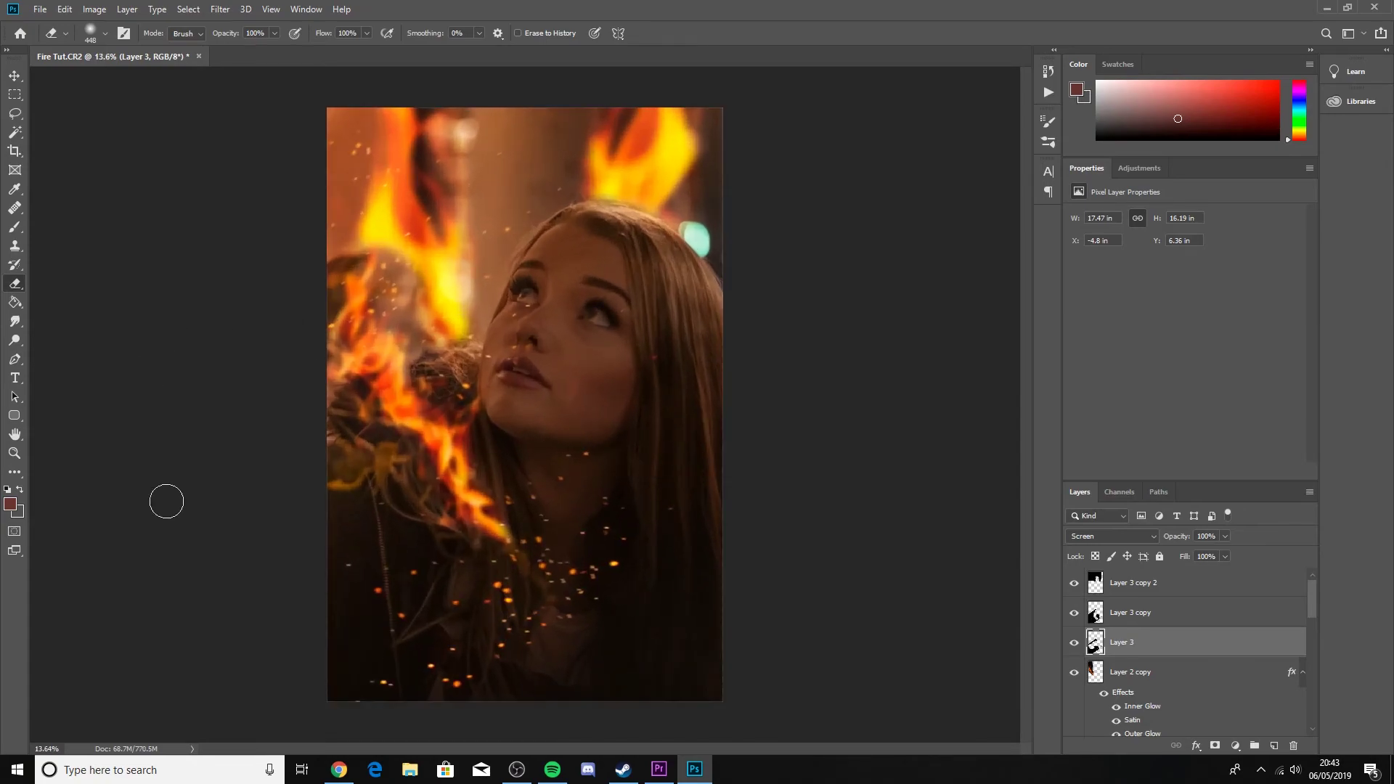
- Duplicate the flipped embers layer and move the copy over the lower right part of the portrait
{"action": "left_click", "coordinate": [1178, 593]}
{"action": "key", "text": "ctrl+j"}
{"action": "key", "text": "ctrl+t"}
{"action": "left_click_drag", "start_coordinate": [511, 298], "coordinate": [755, 651]}
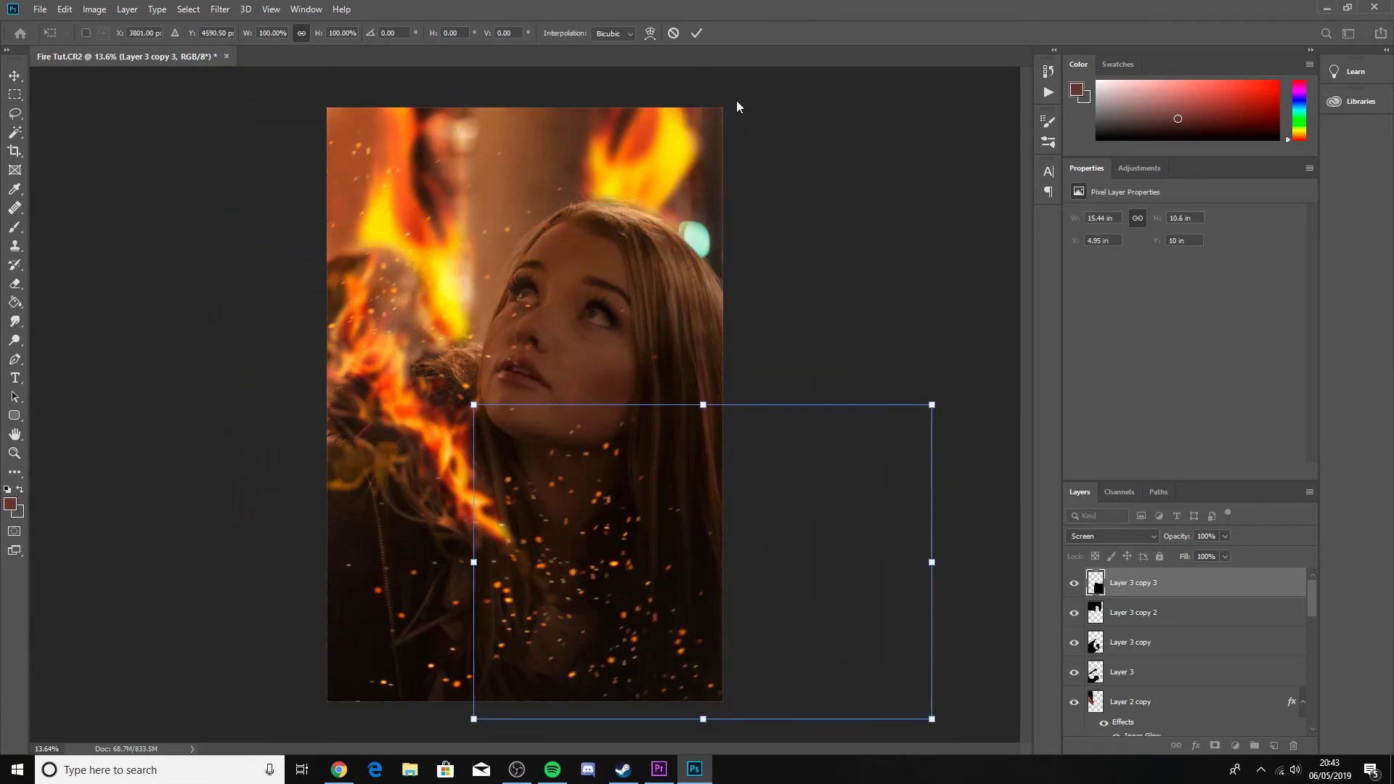
{"action": "left_click", "coordinate": [697, 33]}
{"action": "key", "text": "e"}
{"action": "scroll", "coordinate": [581, 365], "scroll_direction": "down", "scroll_amount": 3}
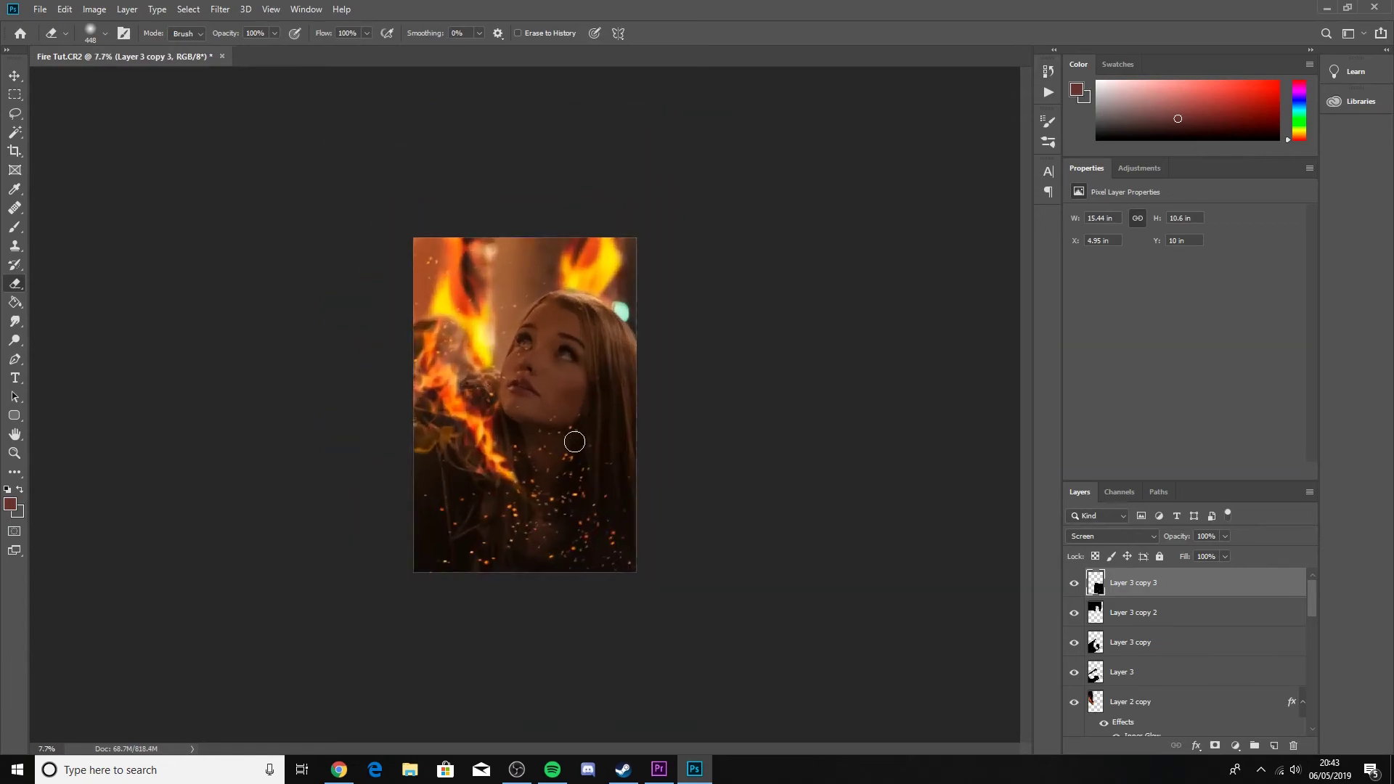
{"action": "scroll", "coordinate": [573, 440], "scroll_direction": "up", "scroll_amount": 2}
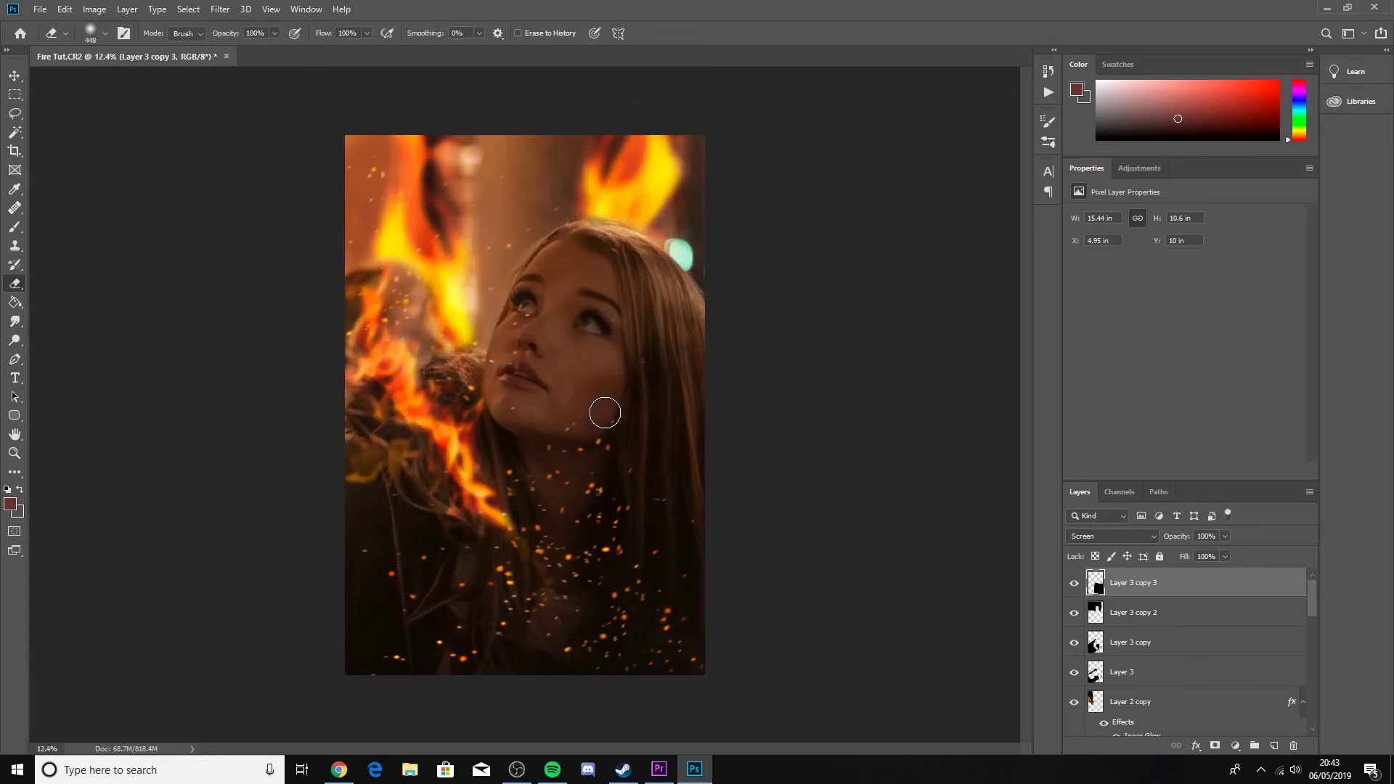
- Save the composite to the Desktop as a layered Photoshop file named Fire Tut
{"action": "left_click", "coordinate": [42, 10]}
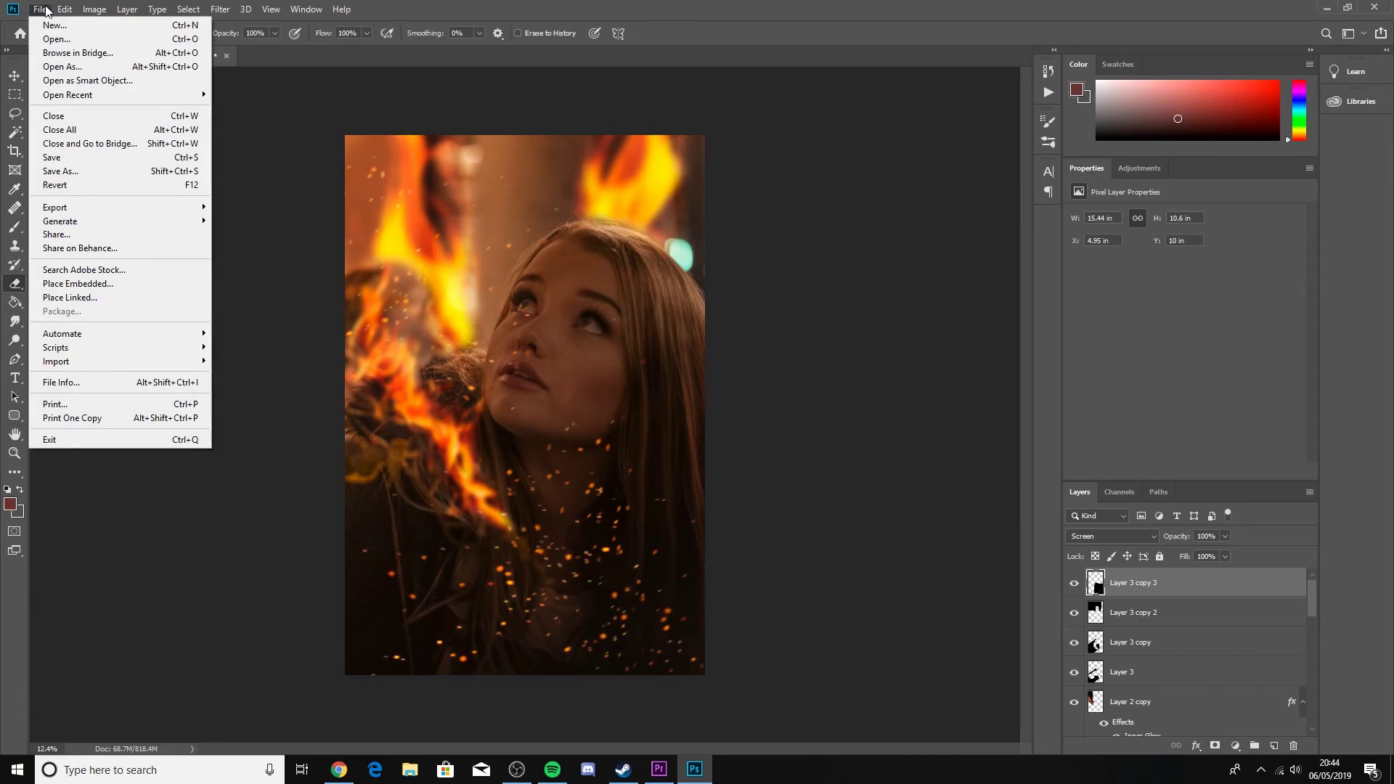
{"action": "left_click", "coordinate": [60, 172]}
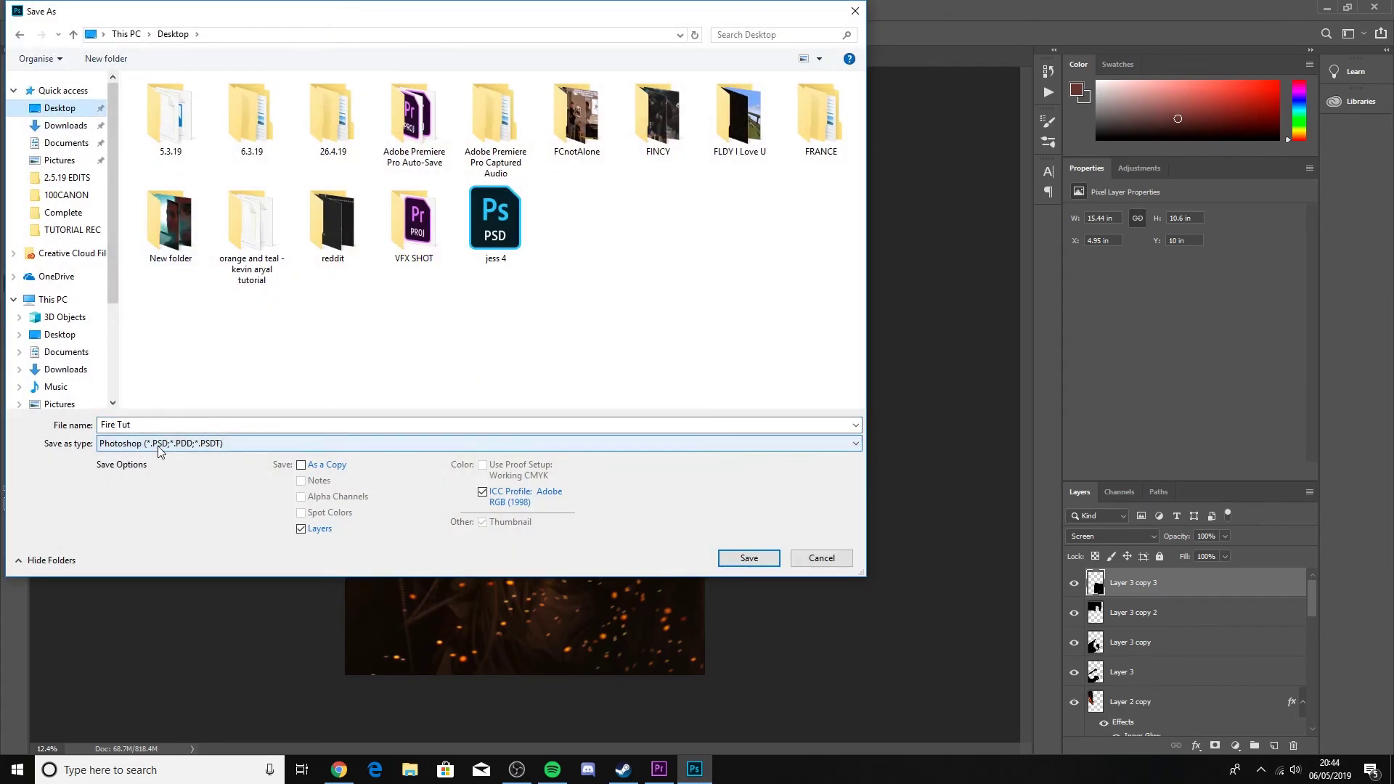
{"action": "left_click", "coordinate": [749, 558]}
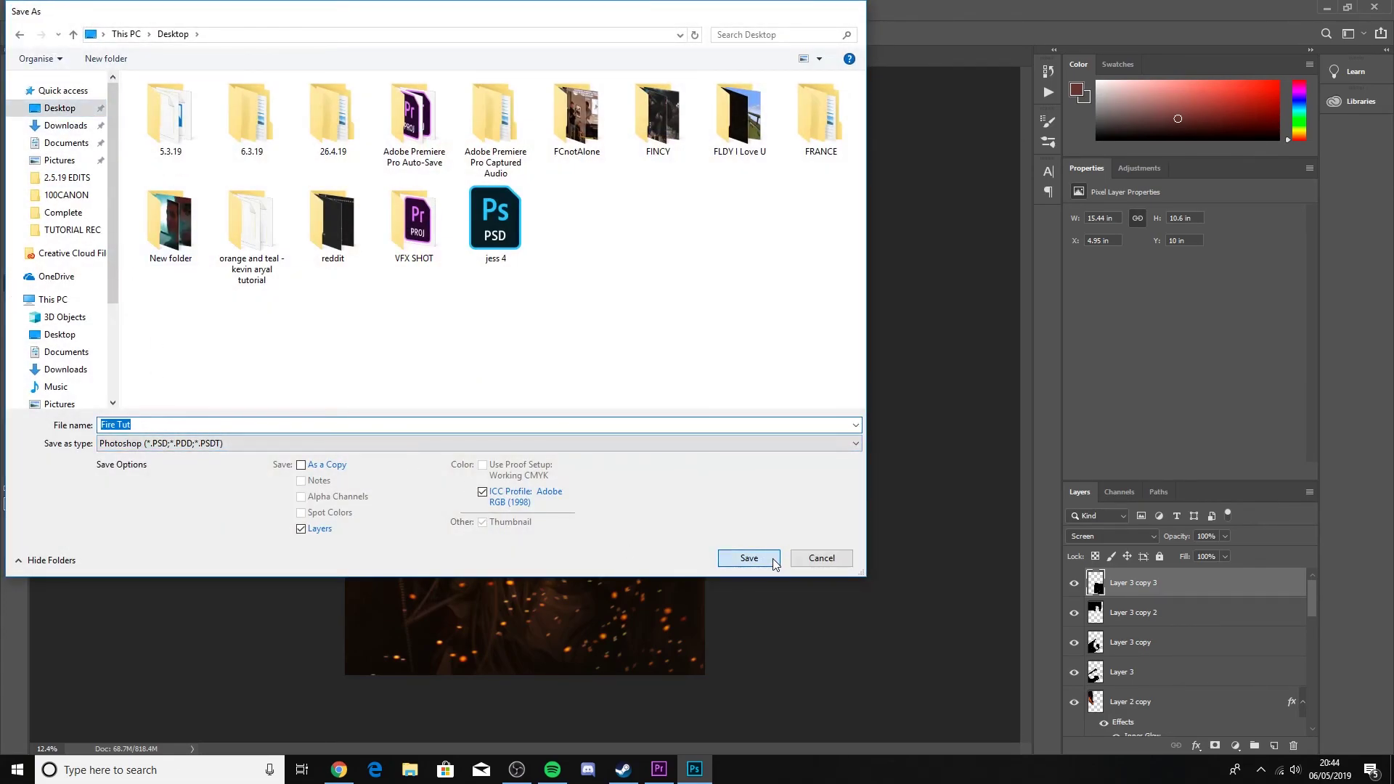
{"action": "left_click", "coordinate": [857, 218]}
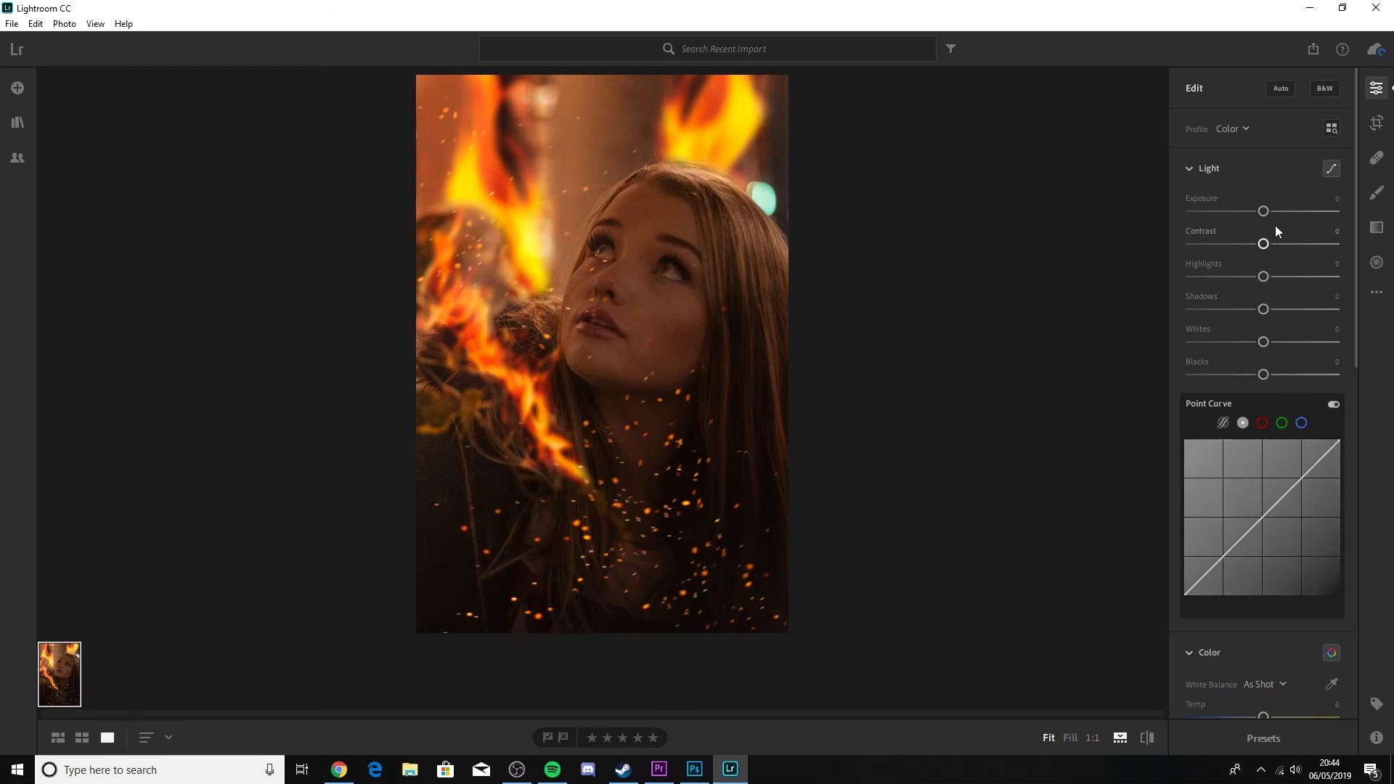
- In Lightroom CC, set Contrast +21, Highlights -17, Shadows +15 and Blacks -16, and slightly lift the point curve's black point
{"action": "left_click_drag", "start_coordinate": [1263, 244], "coordinate": [1278, 310]}
{"action": "left_click_drag", "start_coordinate": [1263, 375], "coordinate": [1252, 376]}
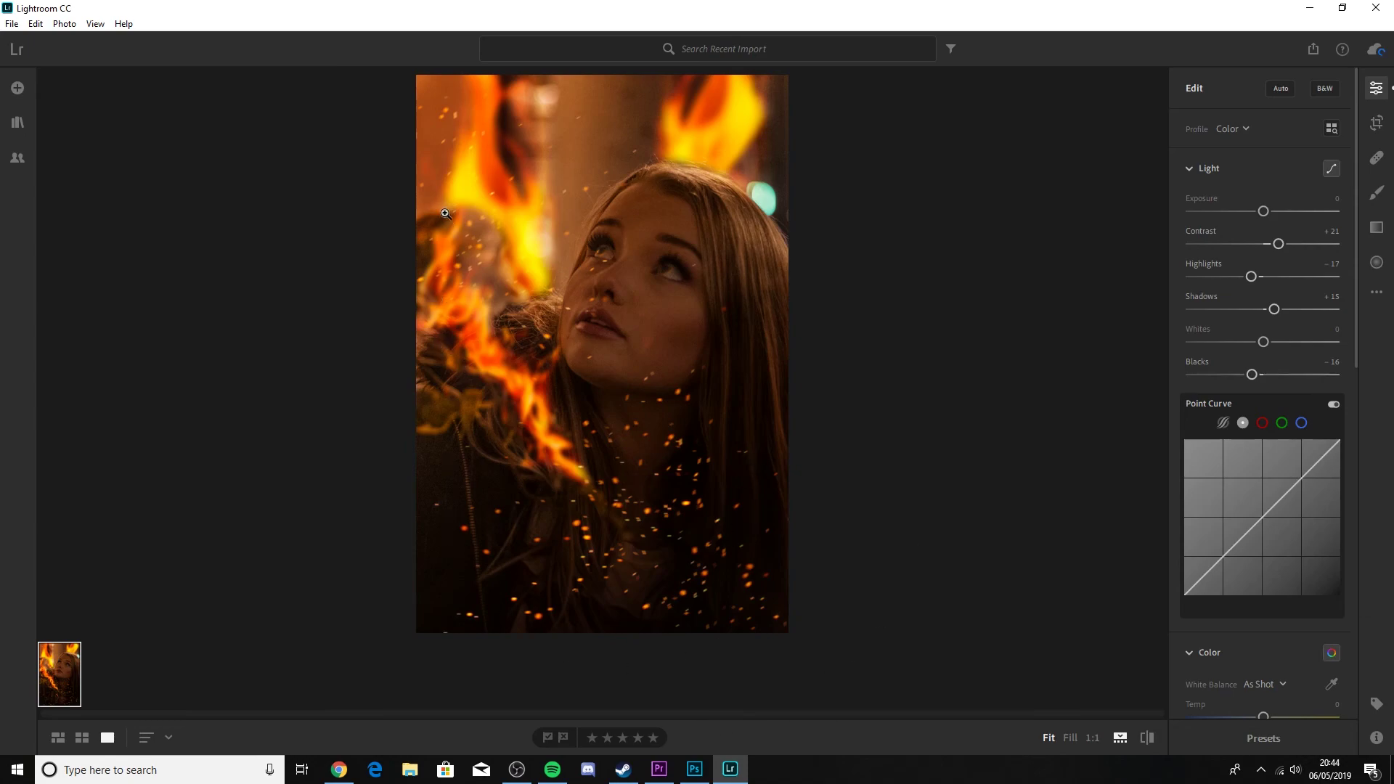
{"action": "left_click_drag", "start_coordinate": [1251, 277], "coordinate": [1240, 276]}
{"action": "scroll", "coordinate": [1254, 419], "scroll_direction": "down", "scroll_amount": 2}
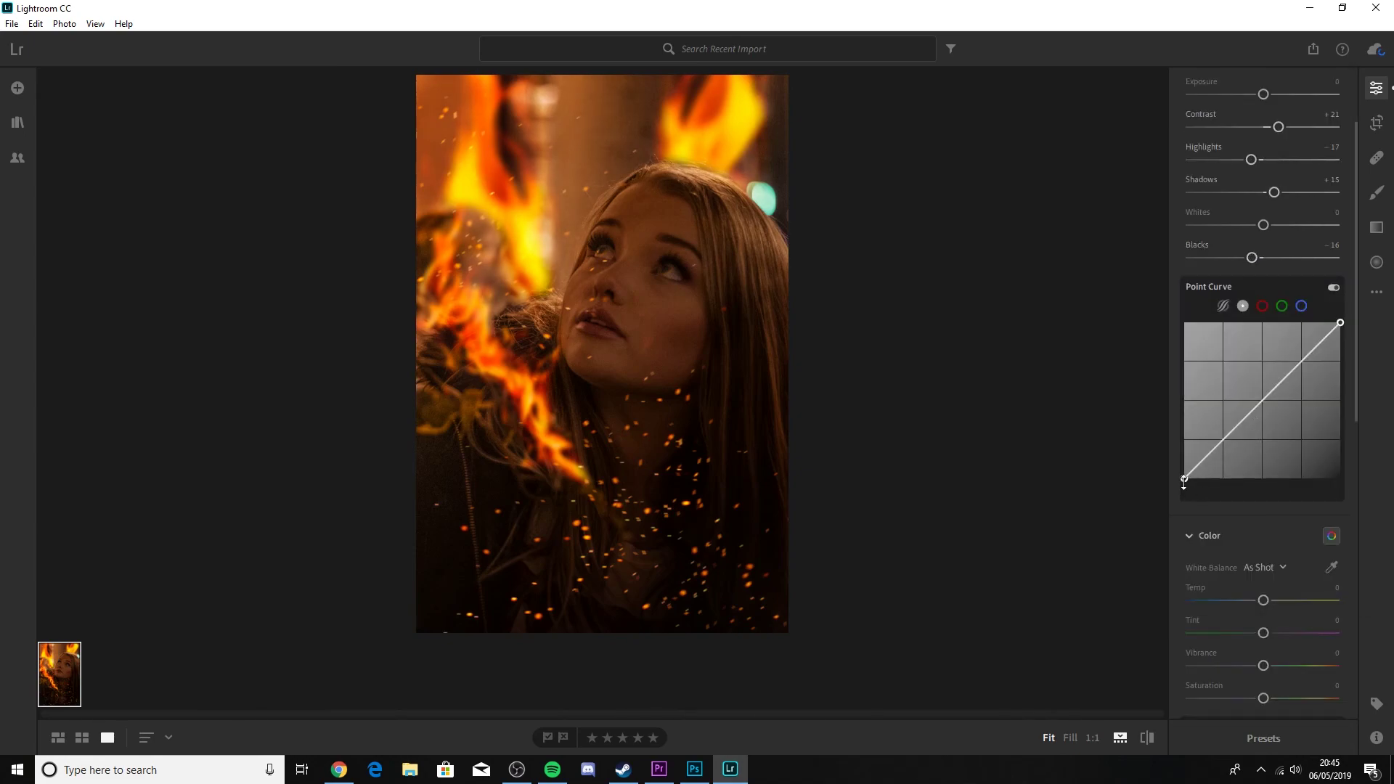
{"action": "left_click_drag", "start_coordinate": [1185, 479], "coordinate": [1171, 473]}
- Set the photo's Saturation to -8, Temp to +4 and Vignette to about -25
{"action": "scroll", "coordinate": [1232, 547], "scroll_direction": "down", "scroll_amount": 6}
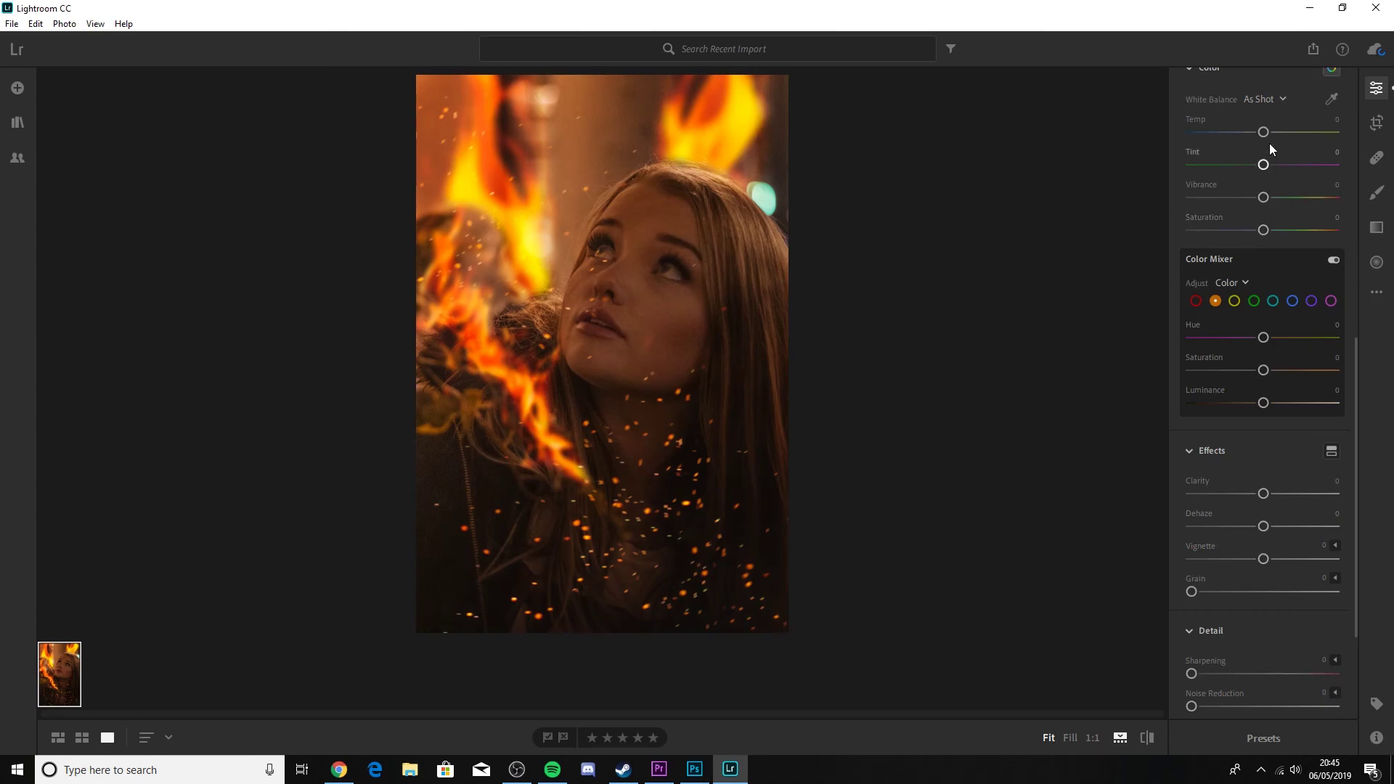
{"action": "left_click_drag", "start_coordinate": [1258, 231], "coordinate": [1254, 231]}
{"action": "left_click_drag", "start_coordinate": [1264, 136], "coordinate": [1263, 136]}
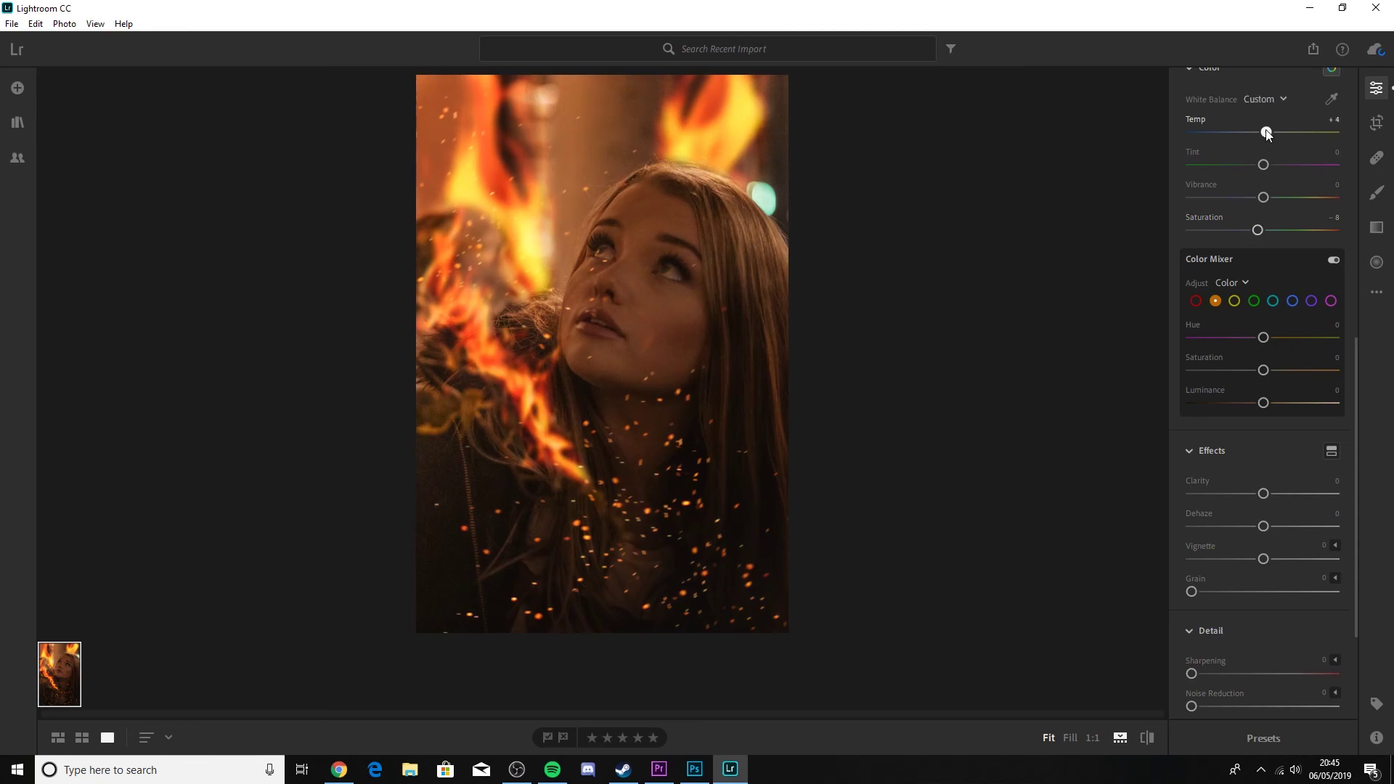
{"action": "left_click_drag", "start_coordinate": [1264, 559], "coordinate": [1249, 566]}
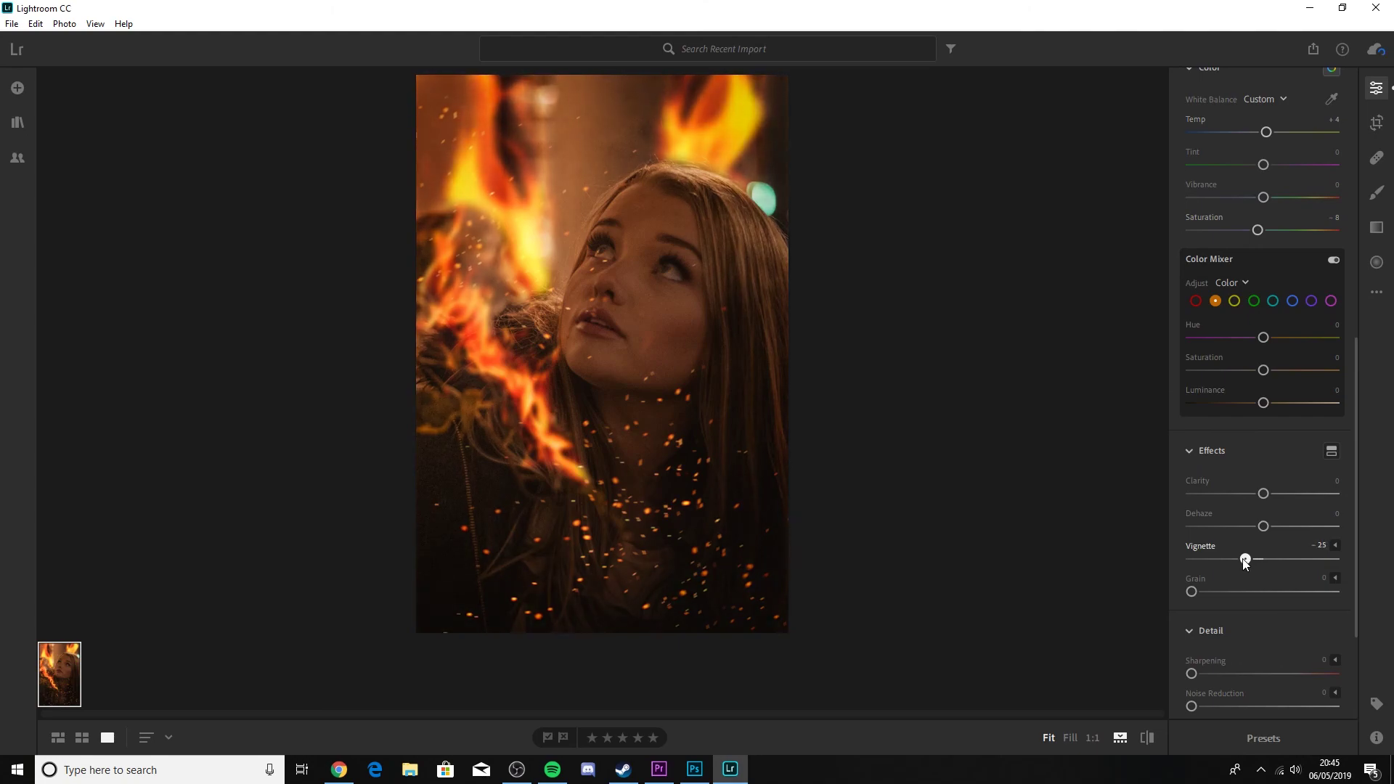
- Raise the photo's Contrast to +31 and compare the edit with the original
{"action": "scroll", "coordinate": [1289, 508], "scroll_direction": "up", "scroll_amount": 8}
{"action": "left_click_drag", "start_coordinate": [1264, 244], "coordinate": [1280, 244]}
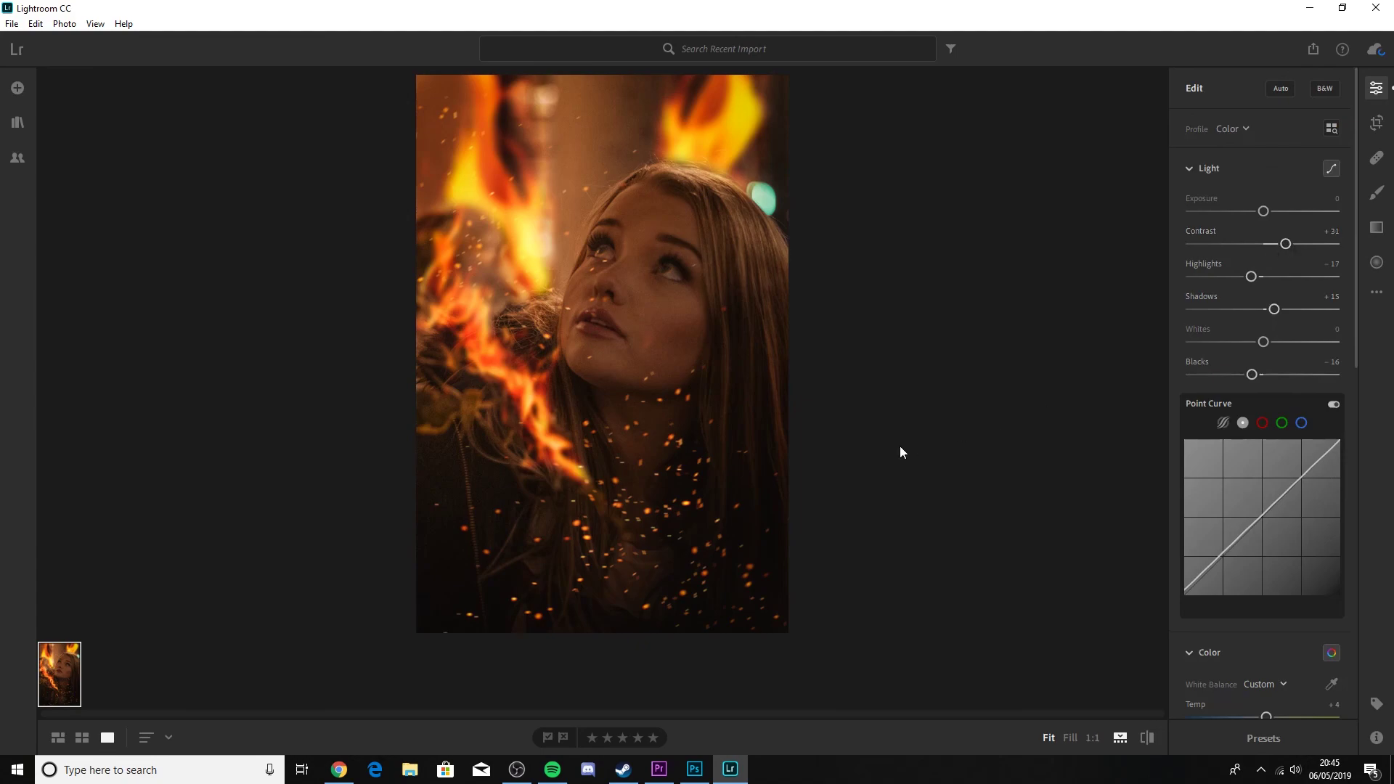
{"action": "key", "text": "backslash"}
{"action": "key", "text": "backslash"}
- Export the finished photo to the Desktop as a full-size JPEG
{"action": "left_click", "coordinate": [1314, 51]}
{"action": "left_click", "coordinate": [1289, 103]}
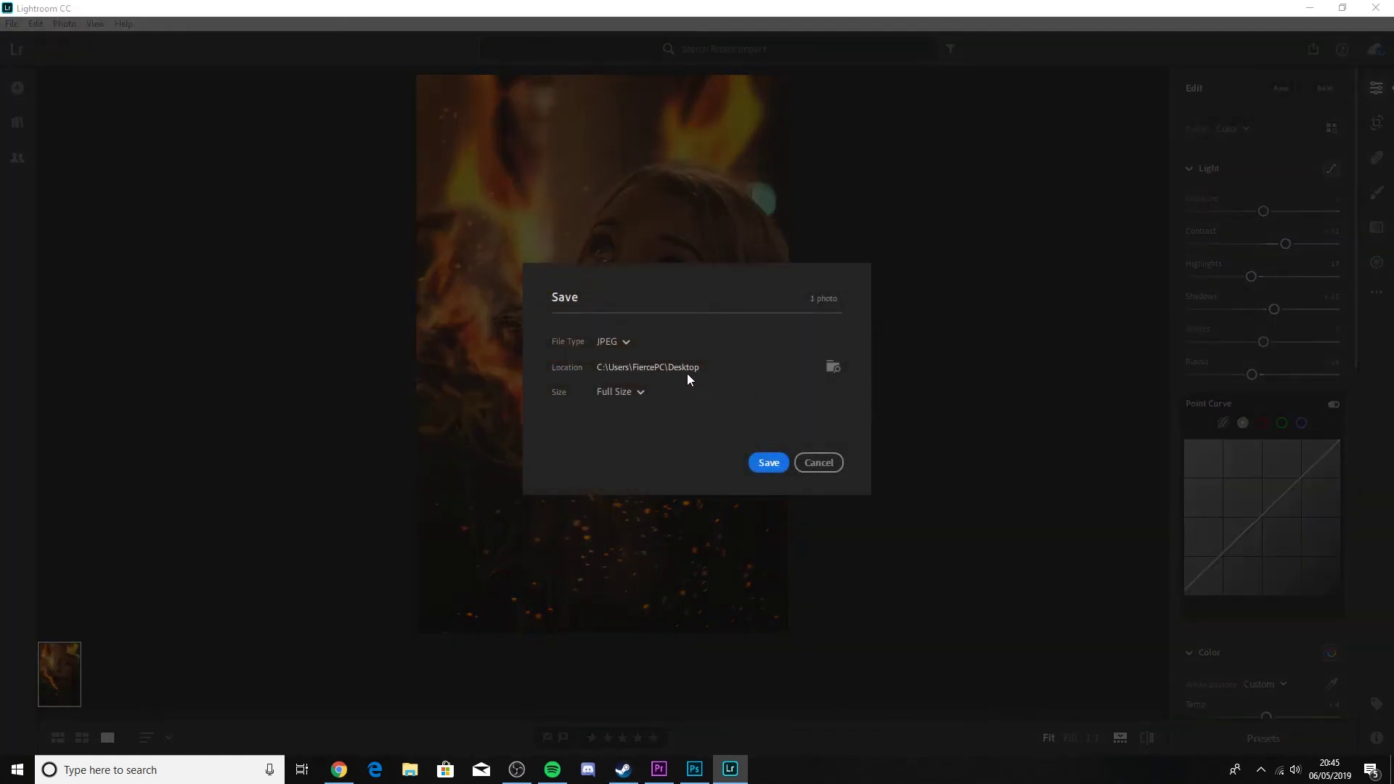
{"action": "left_click", "coordinate": [768, 465]}
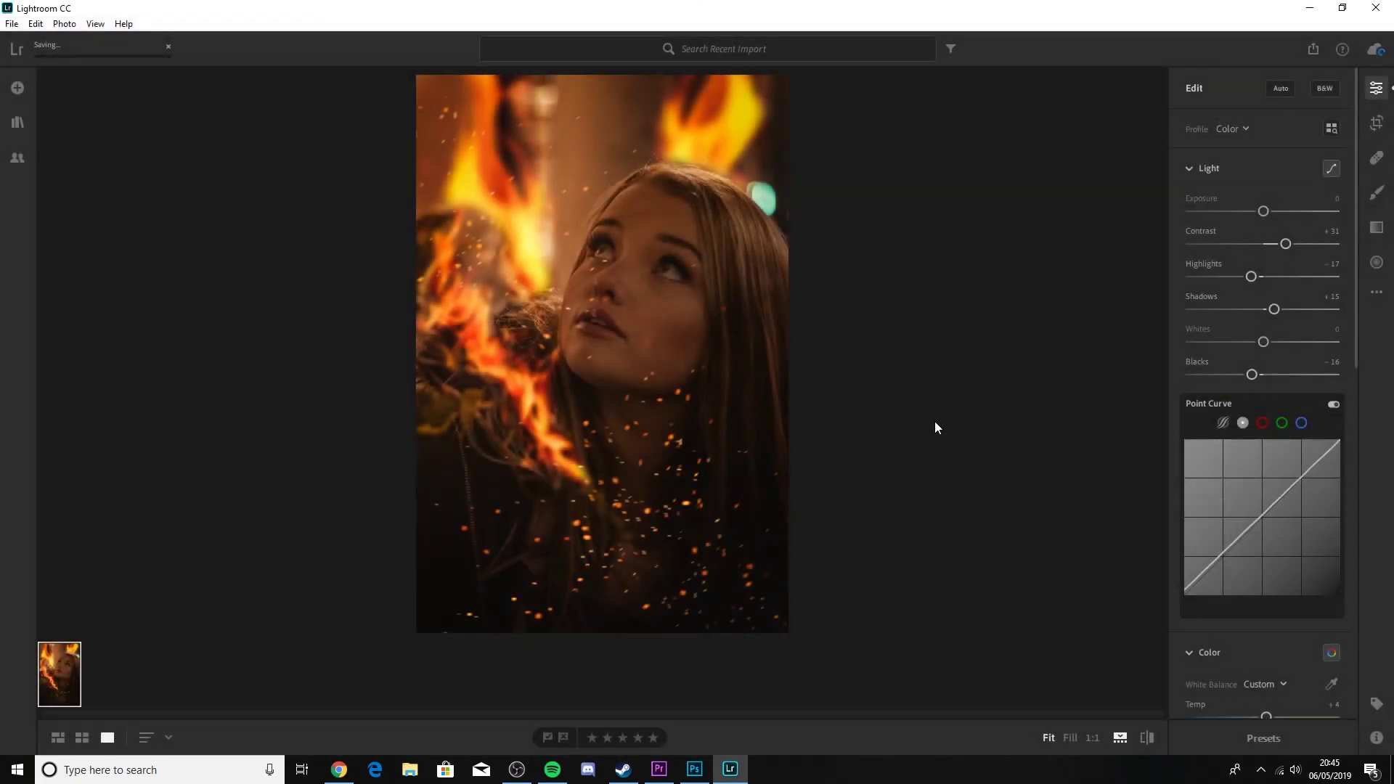